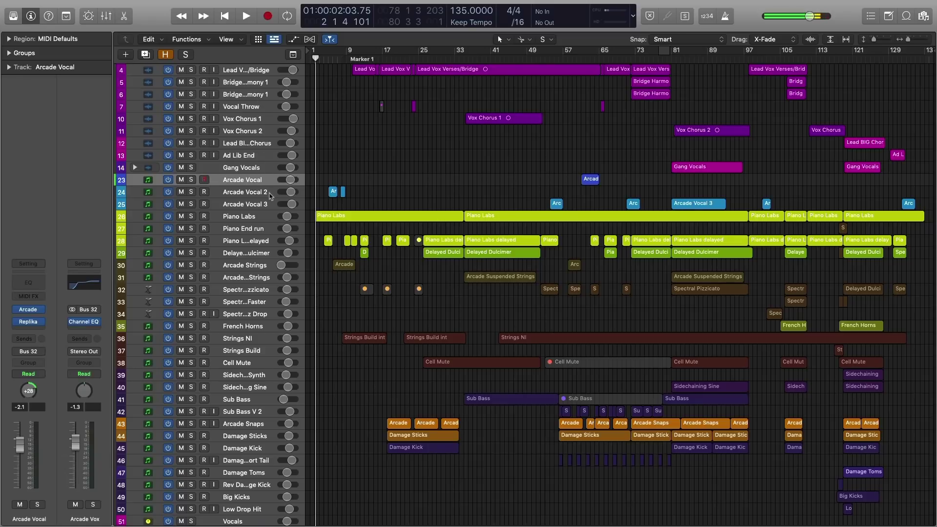
- Select Piano Labs, zoom to its regions, and play a few seconds from the start
left_click(256, 218)
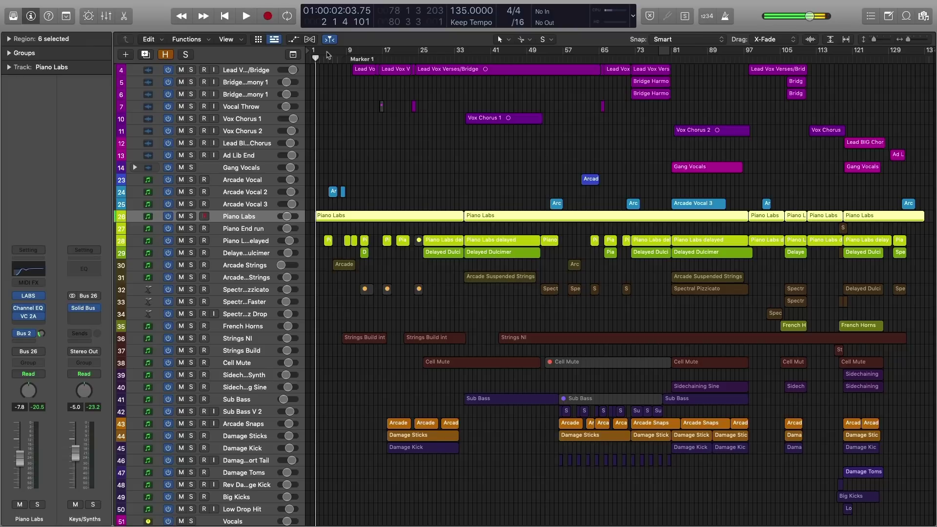
key("z")
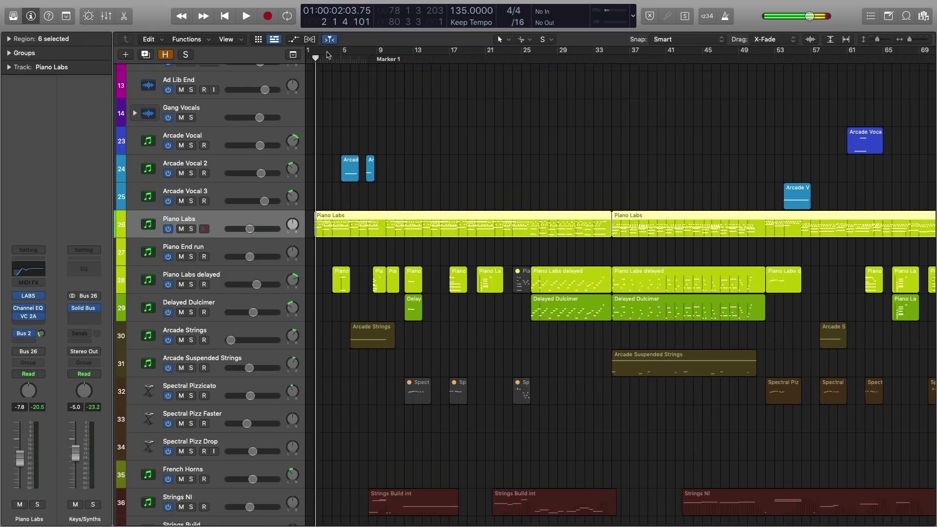
key("space")
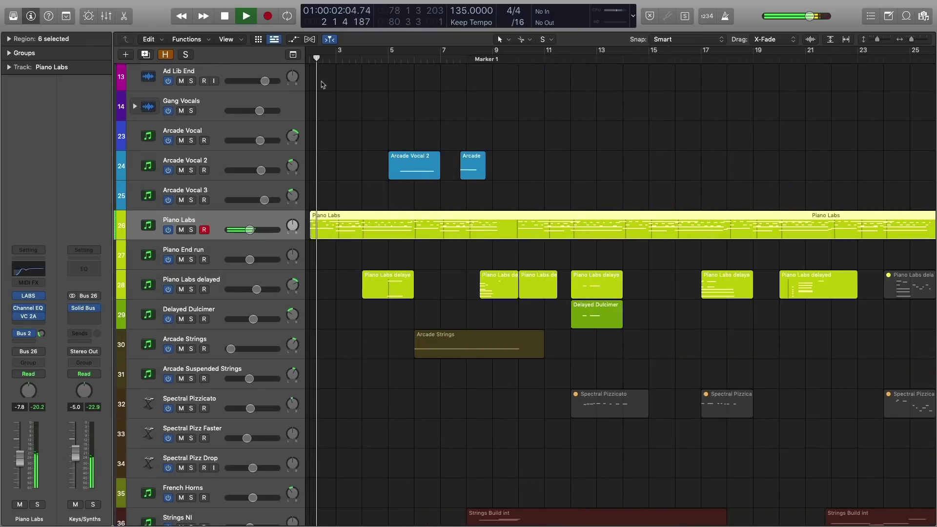
key("space")
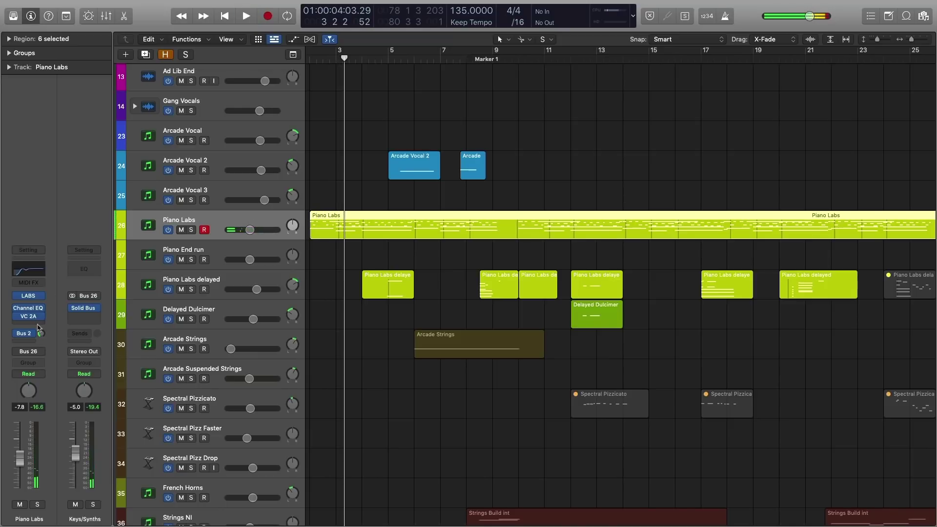
- Insert the stereo Remix FX from Specialized on the Piano Labs channel and close its window
left_click(38, 323)
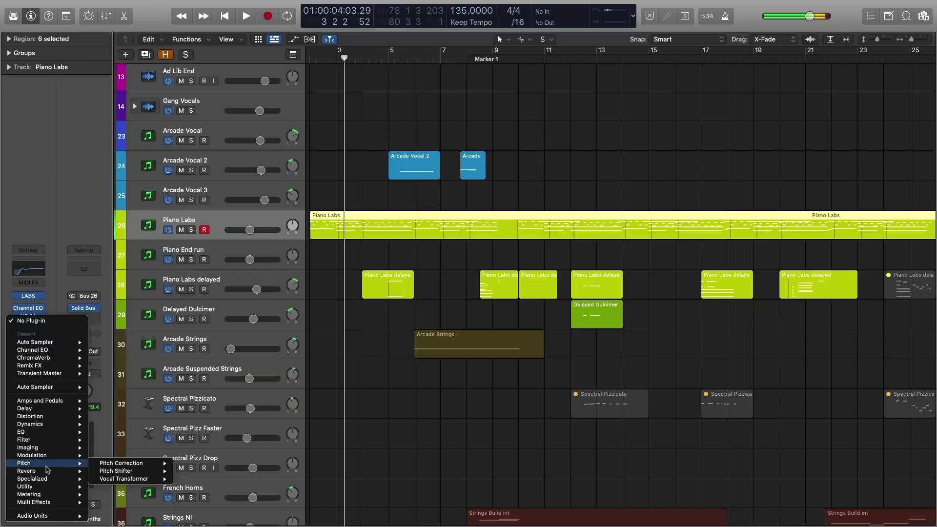
mouse_move(49, 498)
mouse_move(57, 482)
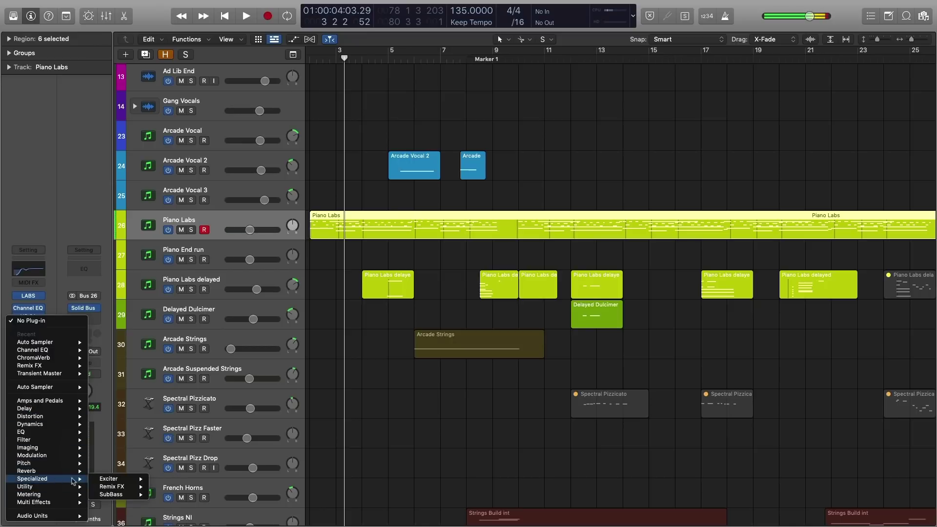
mouse_move(105, 488)
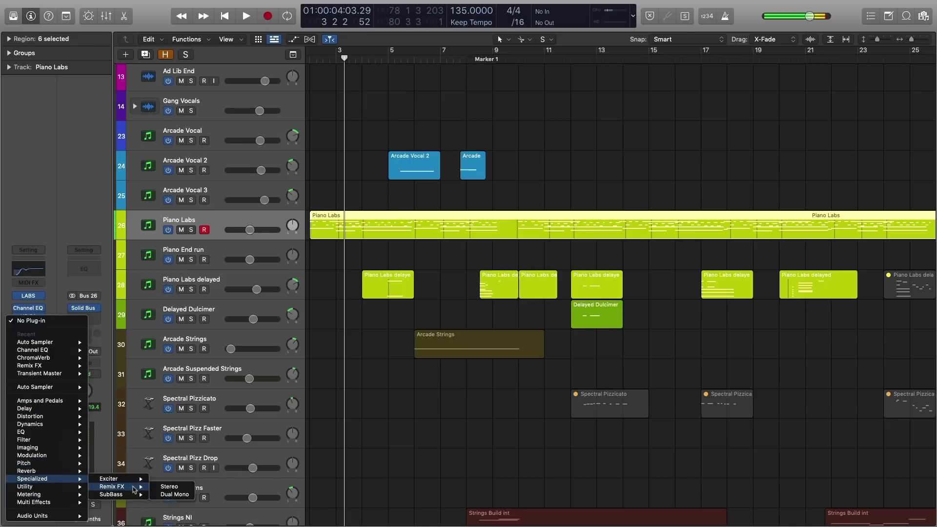
left_click(169, 487)
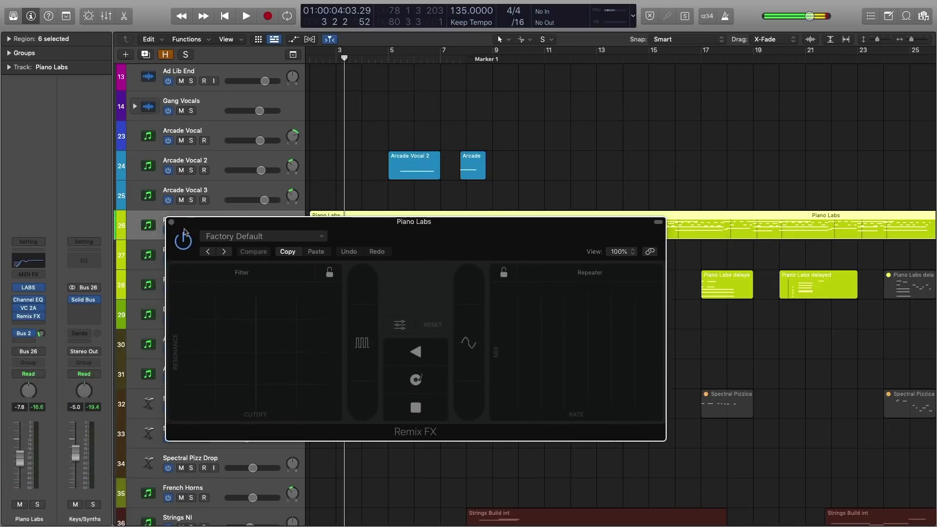
left_click(171, 222)
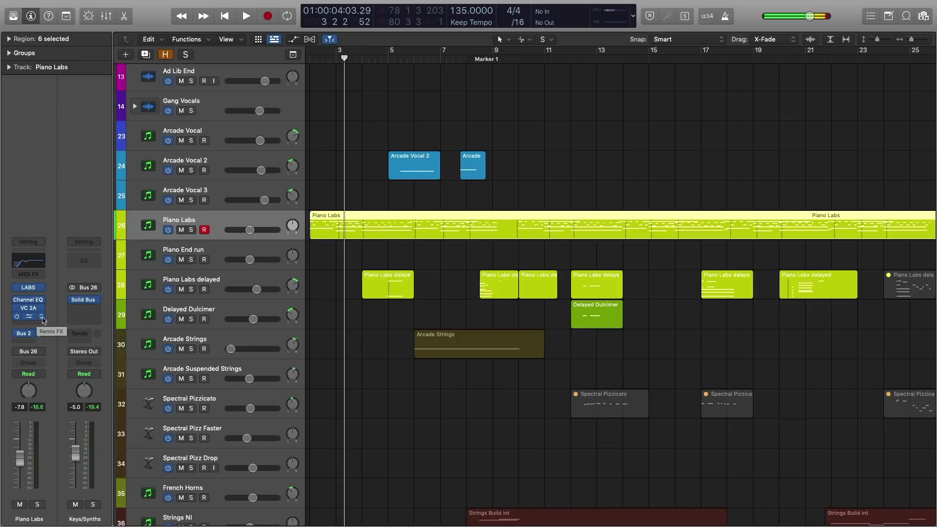
left_click(40, 317)
- Set the Piano Labs Remix FX slot to No Plug-in and zoom out to the whole arrangement
left_click(63, 323)
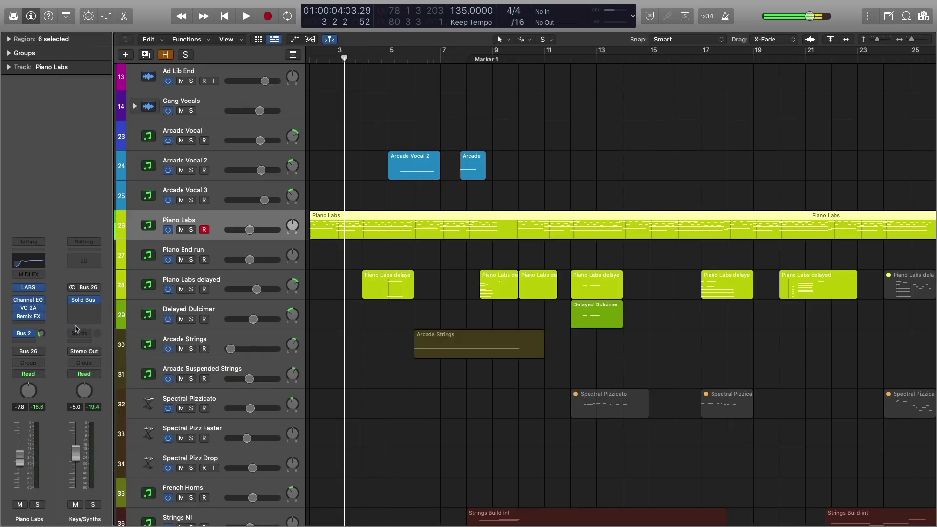
left_click(377, 350)
scroll(377, 350, "down", 4)
key("z")
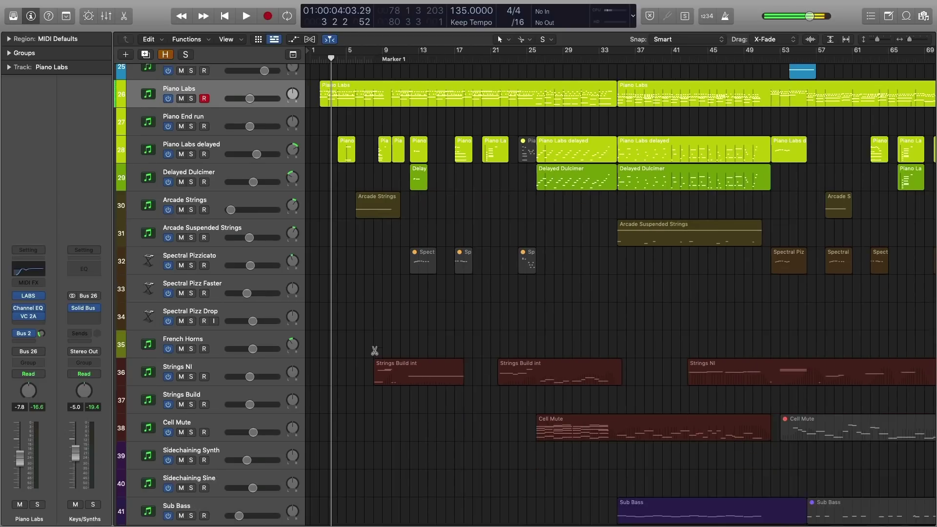
- Select Arcade Snaps and step the selection through the drum tracks
scroll(375, 346, "down", 5)
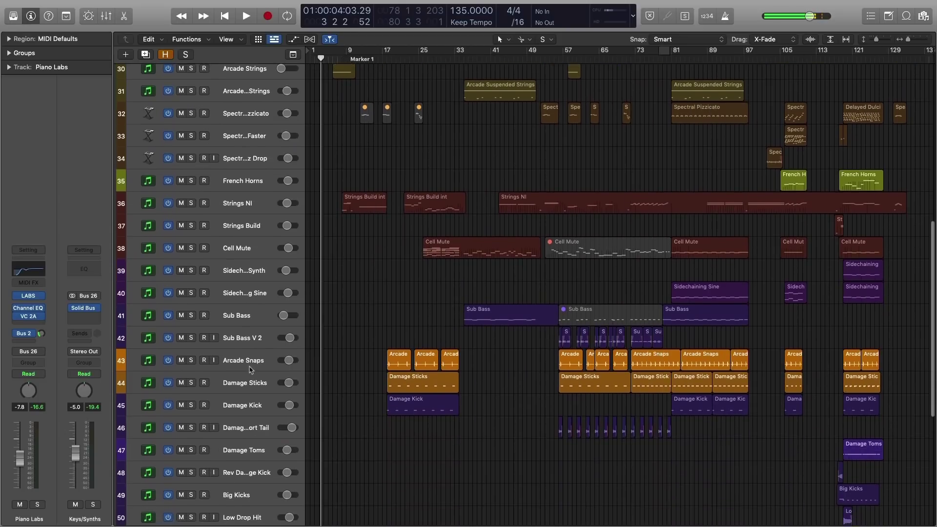
left_click(253, 365)
scroll(254, 390, "down", 4)
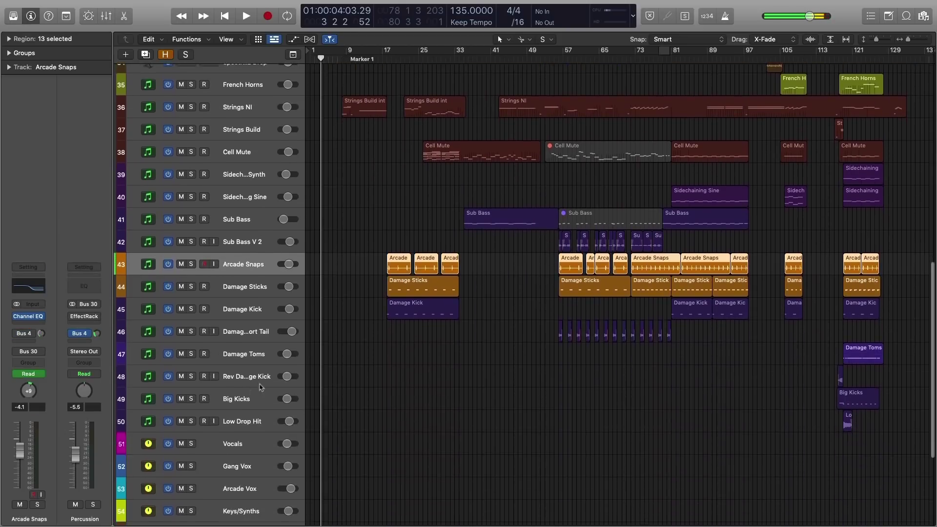
left_click(259, 416, "shift")
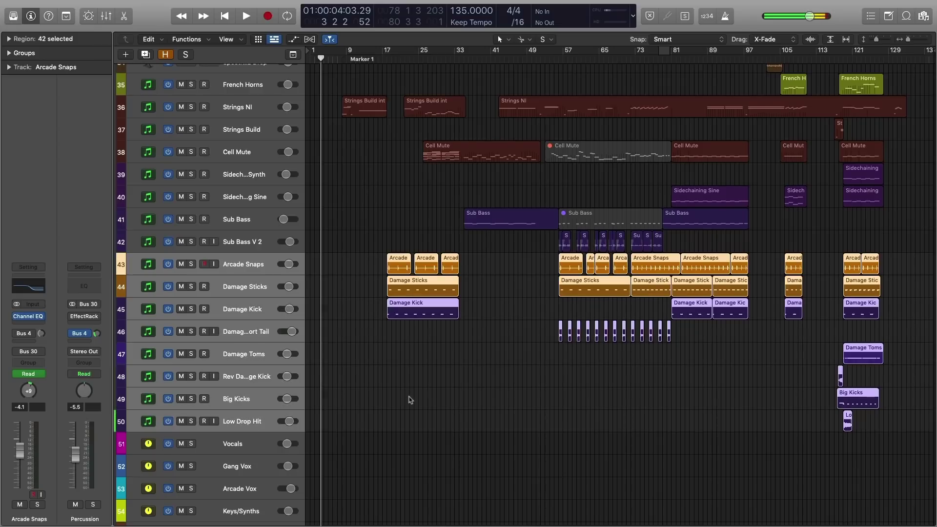
left_click(244, 266)
key("Down")
key("Down")
key("Down")
key("Down")
key("Down")
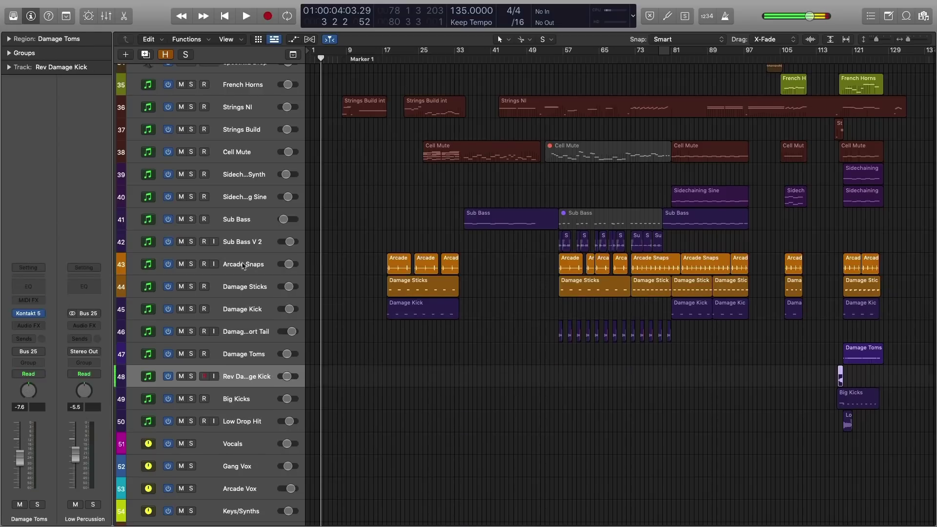
key("Up")
key("Up")
key("Up")
key("Up")
key("Up")
key("Down")
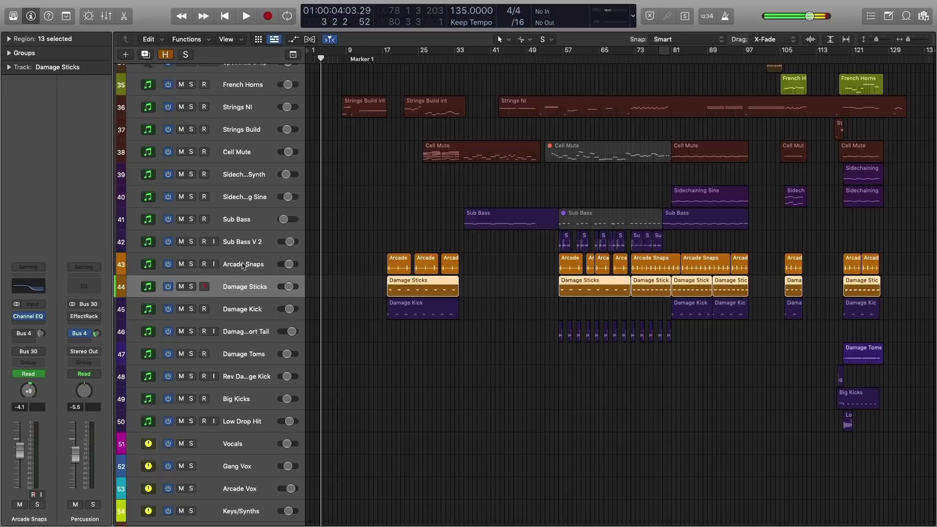
- Move through Damage Kick and Damage Sticks, settle on Arcade Snaps, and add Remix FX to Percussion
key("Down")
key("Down")
key("Down")
key("Down")
key("Down")
key("Down")
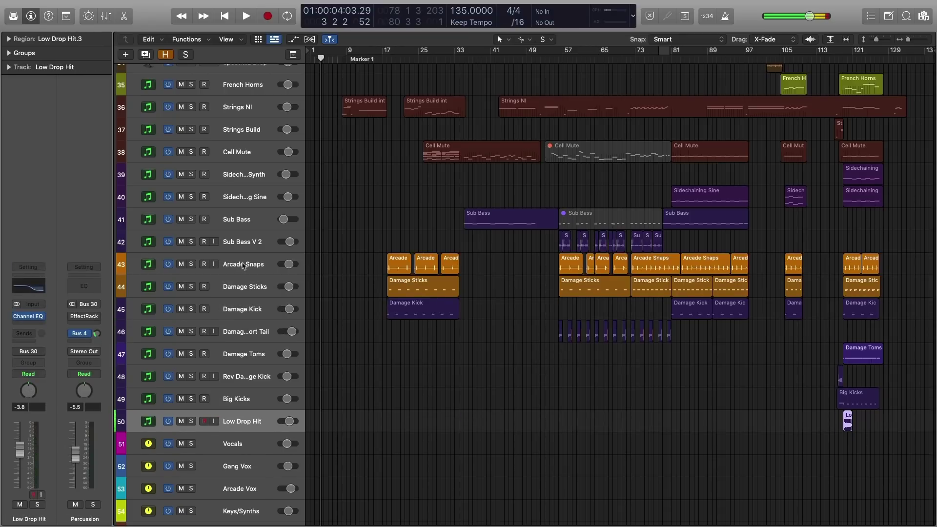
key("Up")
key("Up")
key("Up")
key("Up")
key("Up")
key("Up")
key("Up")
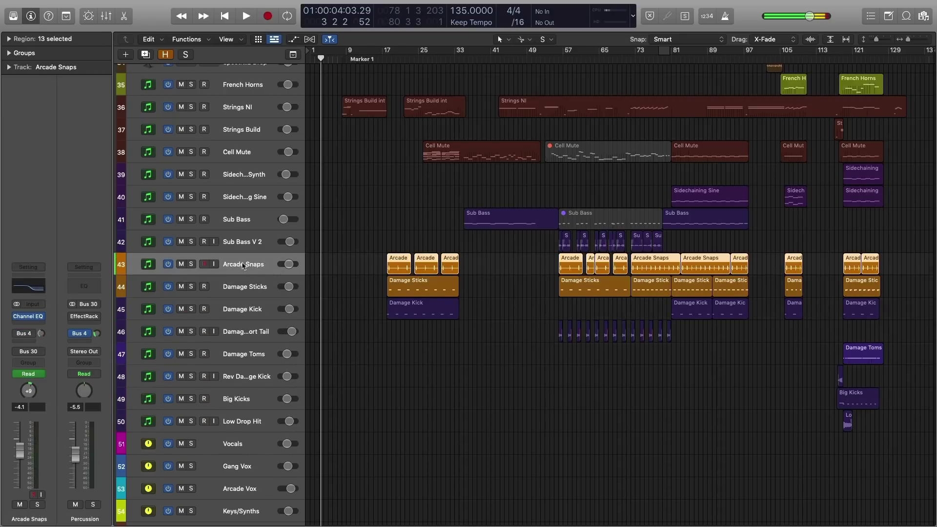
key("Down")
key("Down")
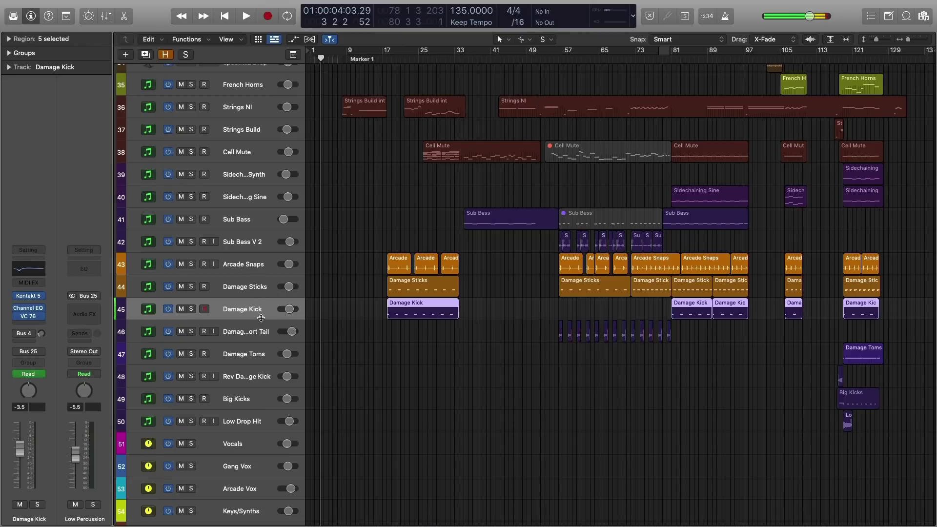
left_click(259, 294)
left_click(254, 270, "shift")
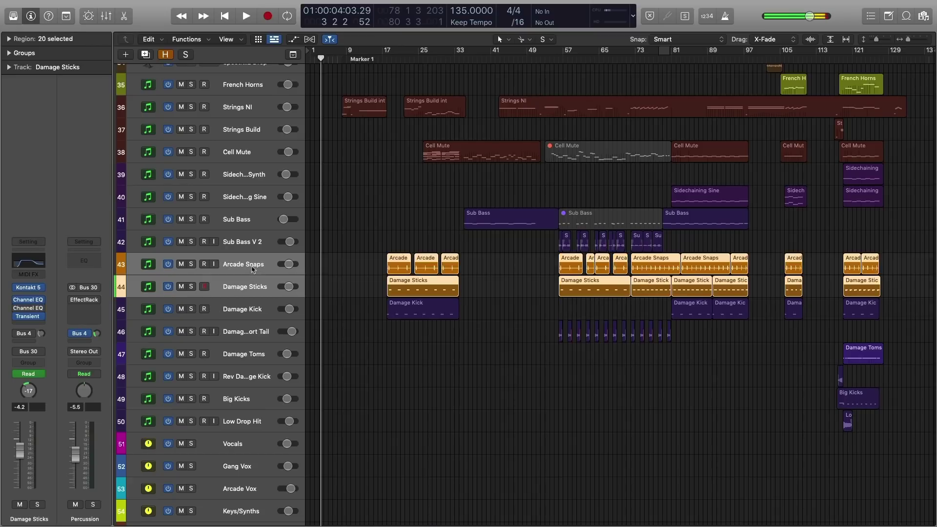
left_click(253, 267)
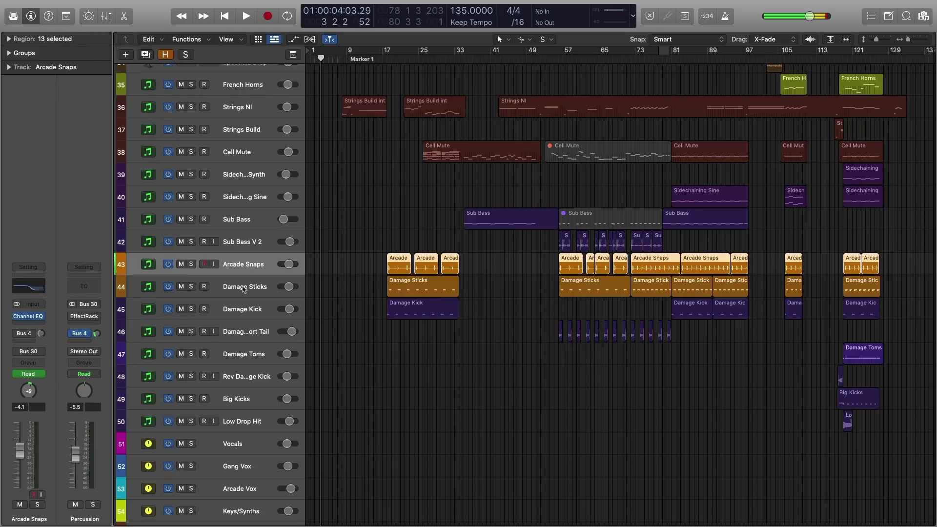
left_click(202, 342)
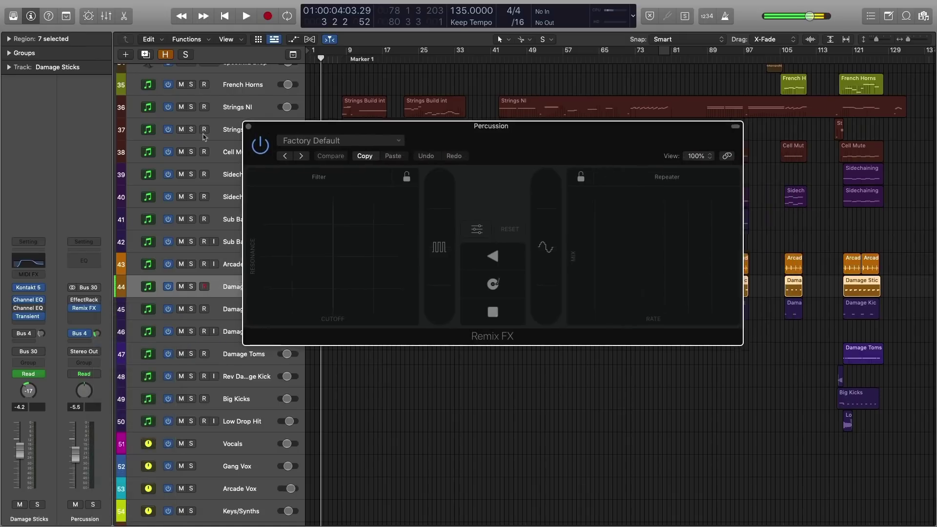
- Move the playhead to bar 17 and close the Percussion Remix FX window
left_click_drag(291, 126, 180, 203)
left_click(387, 51)
left_click_drag(405, 205, 391, 241)
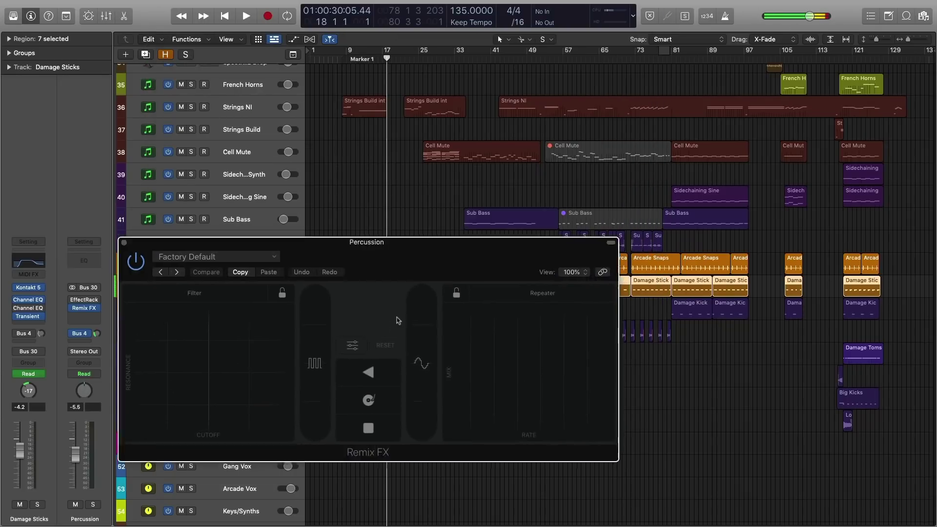
left_click_drag(398, 321, 398, 392)
left_click(124, 314)
- Solo Damage Sticks and Damage Kick together and start playback
left_click(134, 310, "shift")
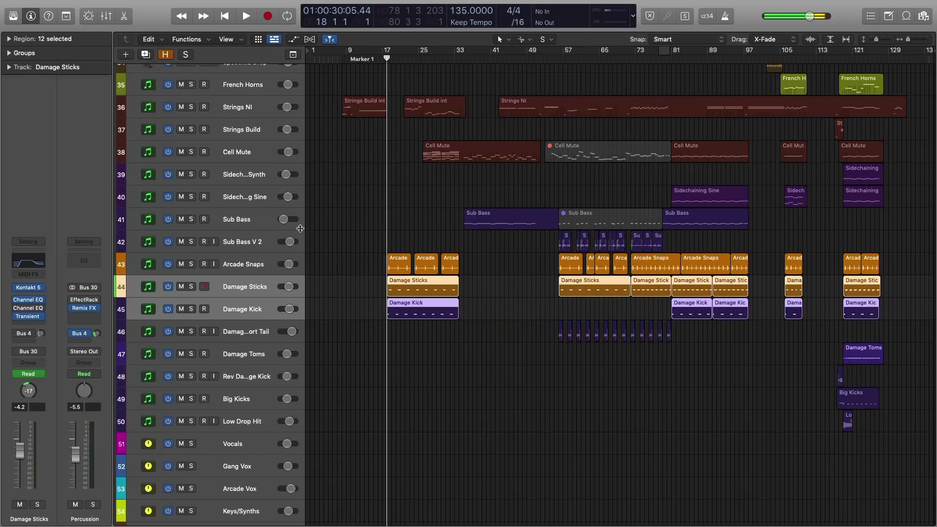
key("ctrl+s")
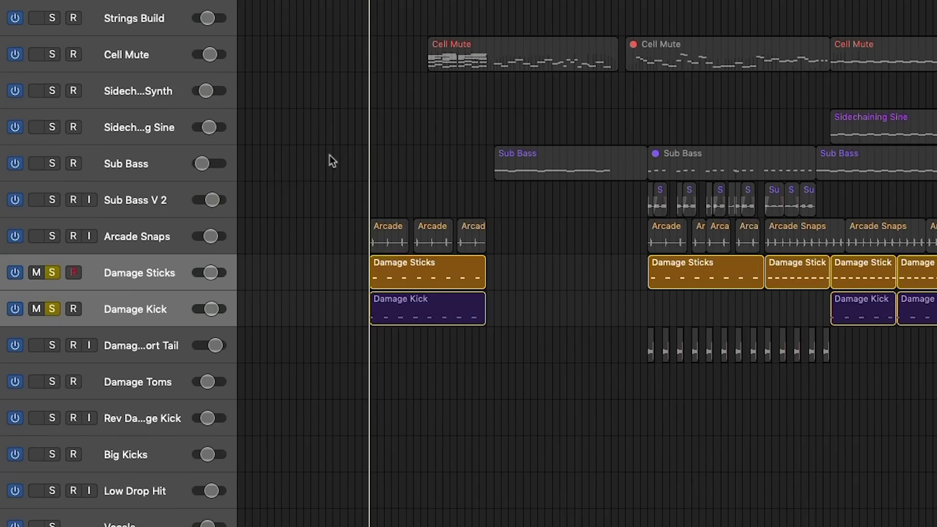
key("space")
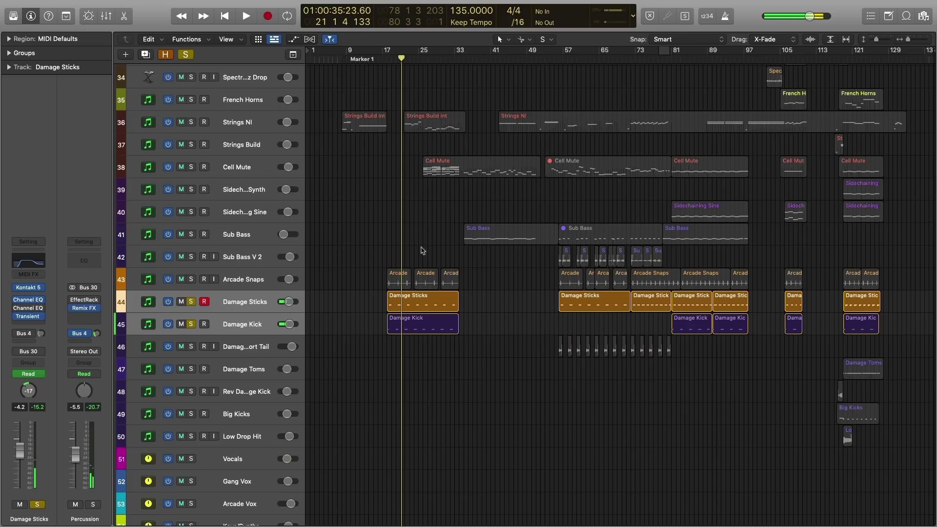
- Open the Percussion Remix FX and sweep the Filter pad's cutoff and resonance
left_click(73, 309)
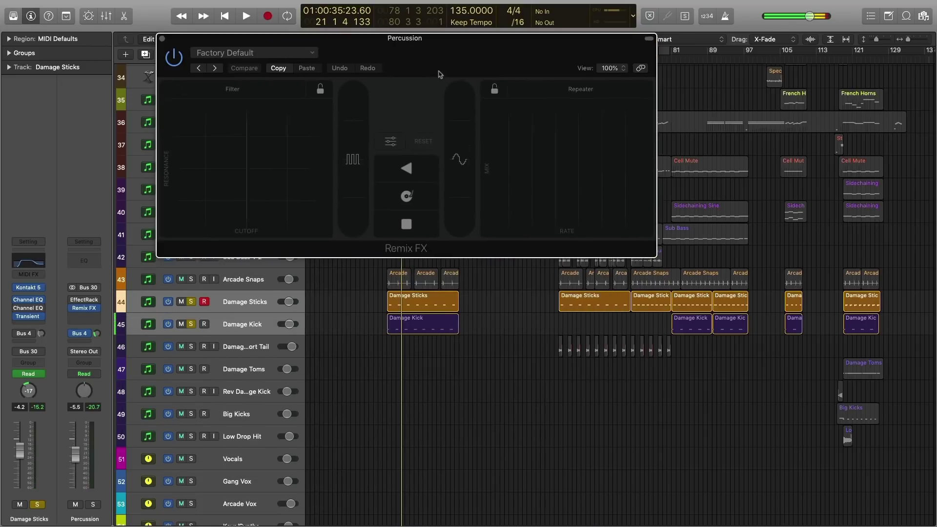
left_click_drag(439, 74, 472, 76)
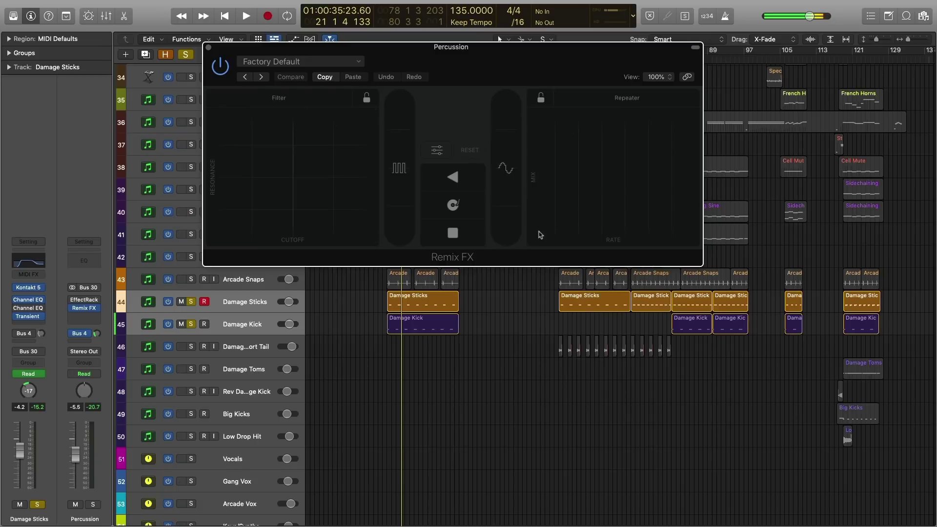
left_click_drag(243, 226, 328, 154)
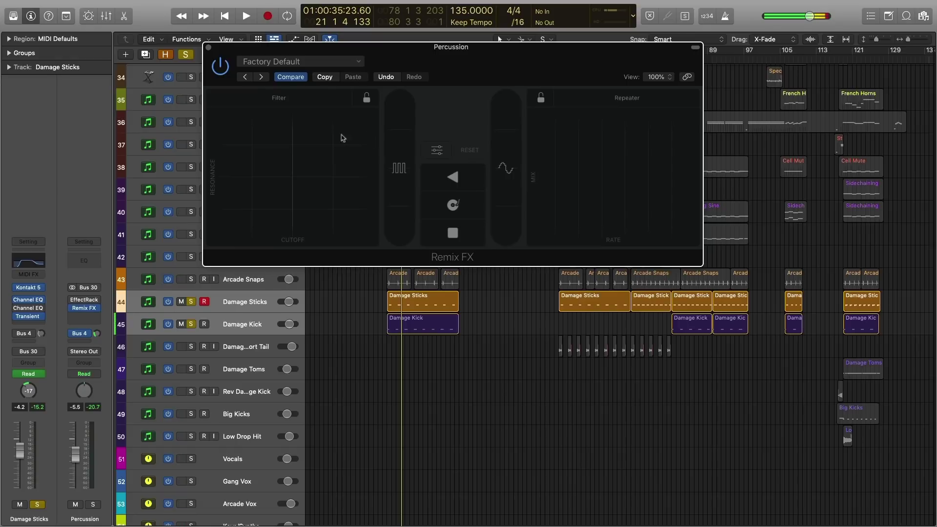
left_click(298, 99)
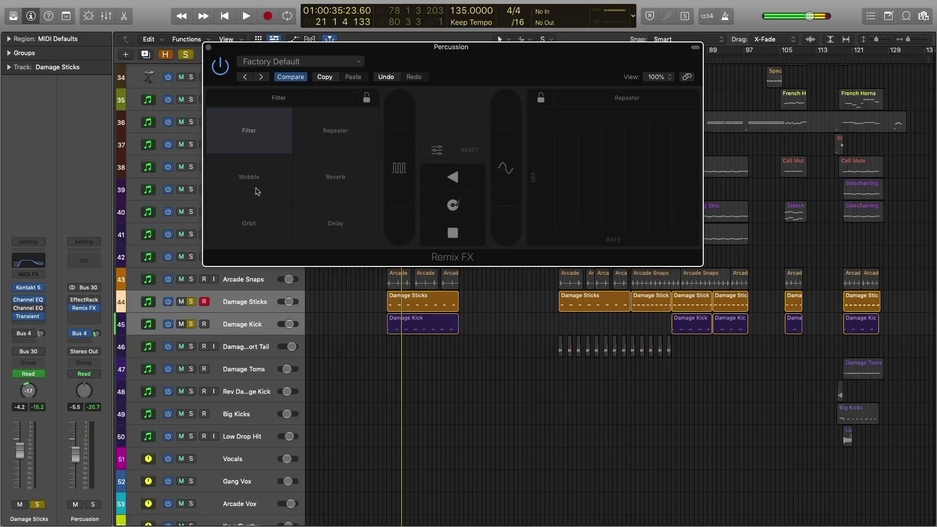
left_click(264, 147)
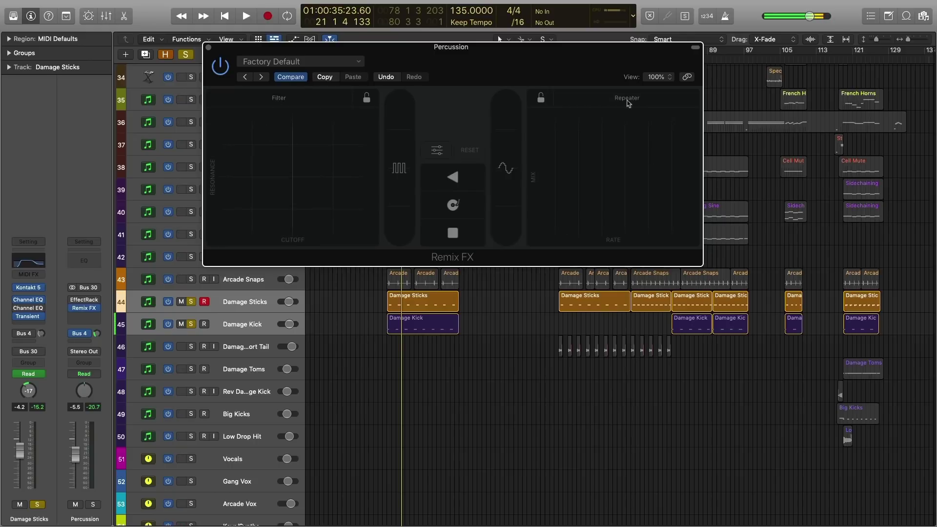
- Apply the Wobble and Gater effects briefly to the percussion
left_click_drag(504, 195, 510, 196)
left_click_drag(399, 183, 413, 114)
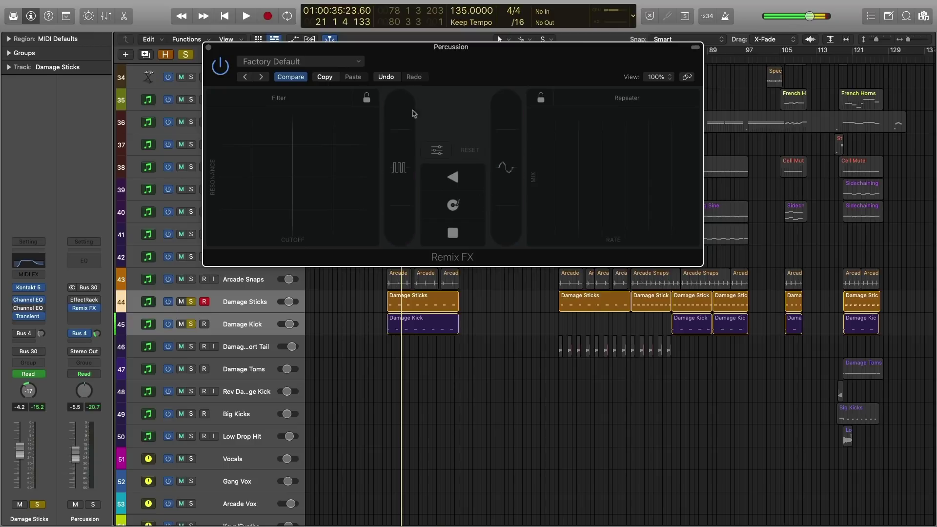
mouse_move(503, 205)
left_mouse_down()
mouse_move(502, 105)
mouse_move(508, 215)
left_mouse_up()
- Show the extra Remix FX settings and try Repeater sweeps across rate and mix
left_click(433, 152)
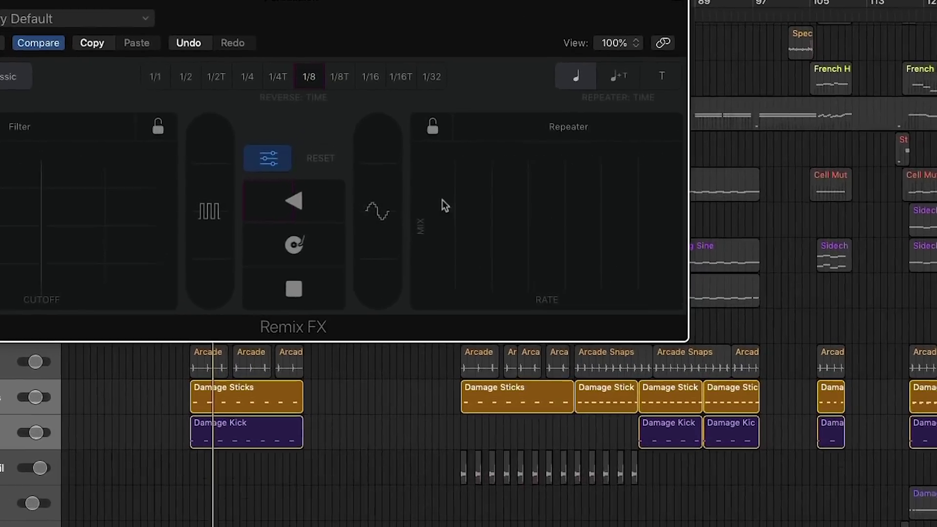
left_click_drag(525, 186, 560, 189)
left_click_drag(440, 227, 571, 182)
left_click(489, 180)
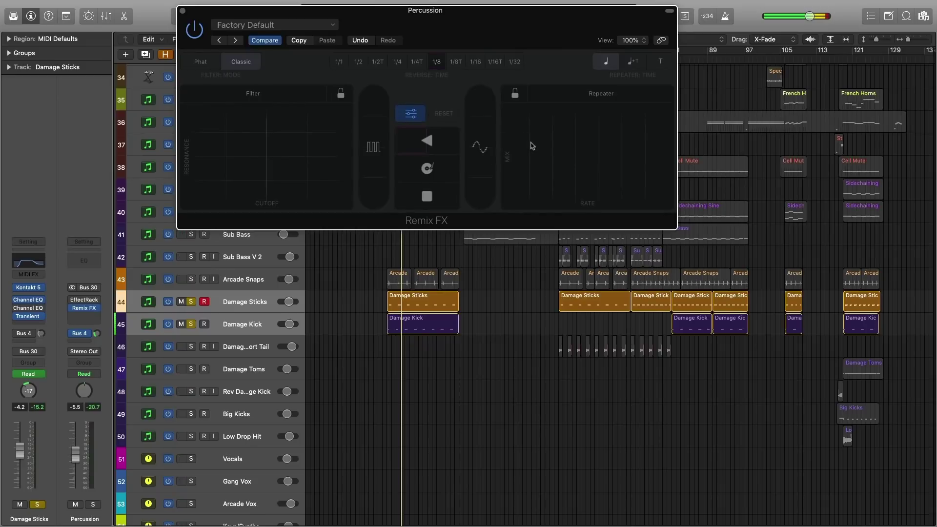
left_click_drag(524, 168, 649, 144)
left_click_drag(453, 23, 406, 147)
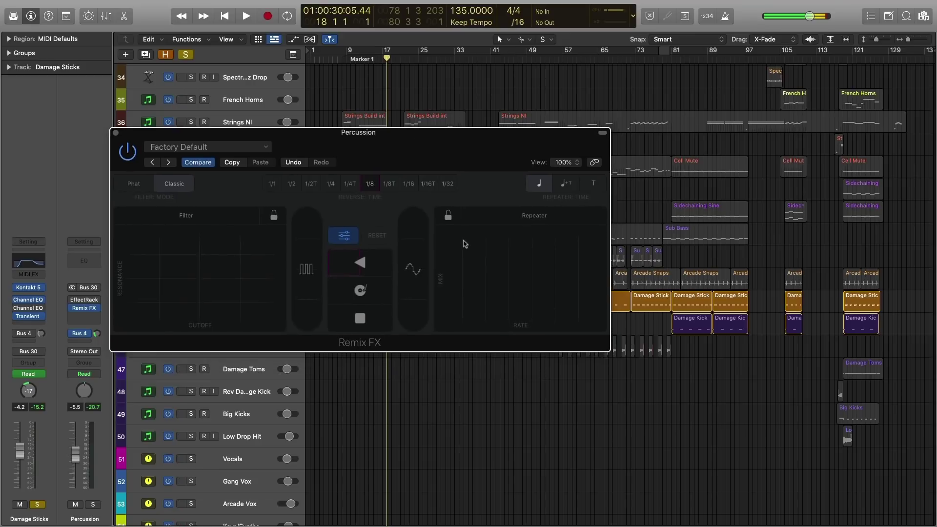
left_click_drag(466, 180, 465, 35)
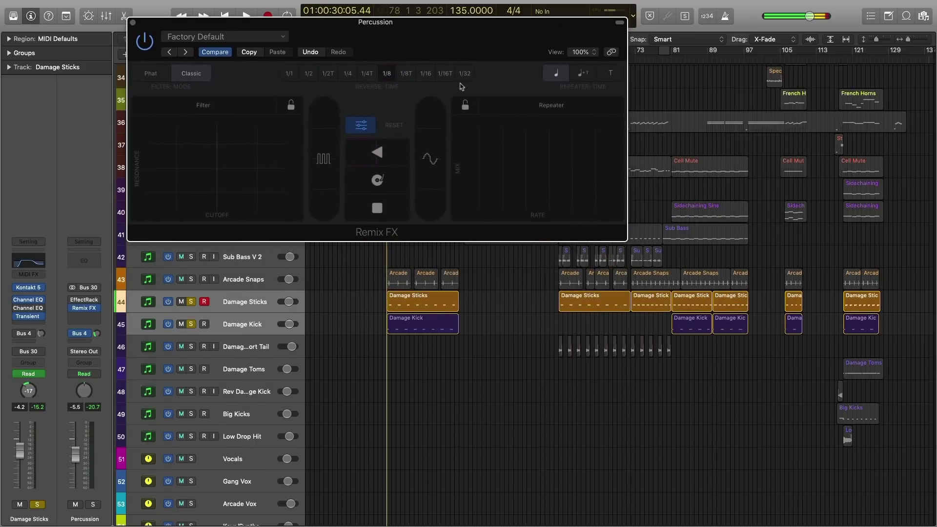
- Play the project with high-rate Repeater stutters, then stop and close the Percussion Remix FX
key("space")
left_click_drag(505, 175, 614, 134)
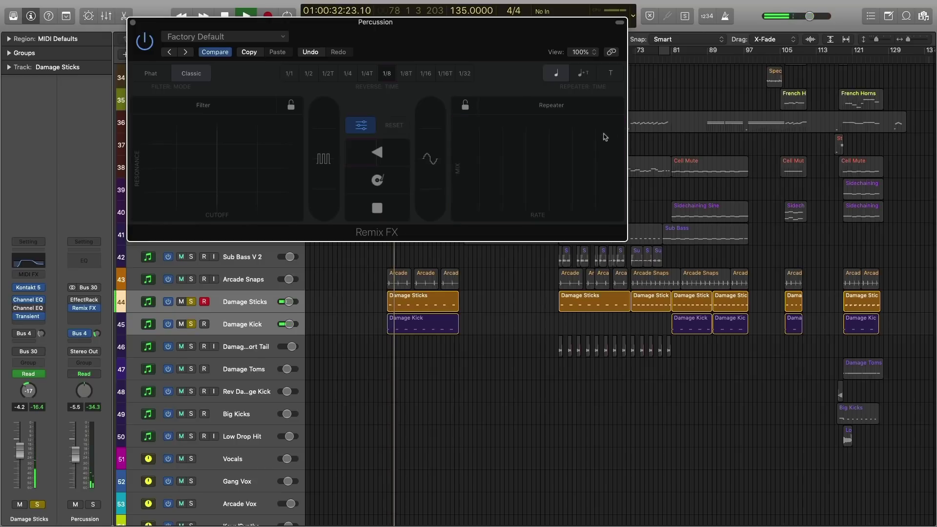
left_click_drag(605, 137, 605, 137)
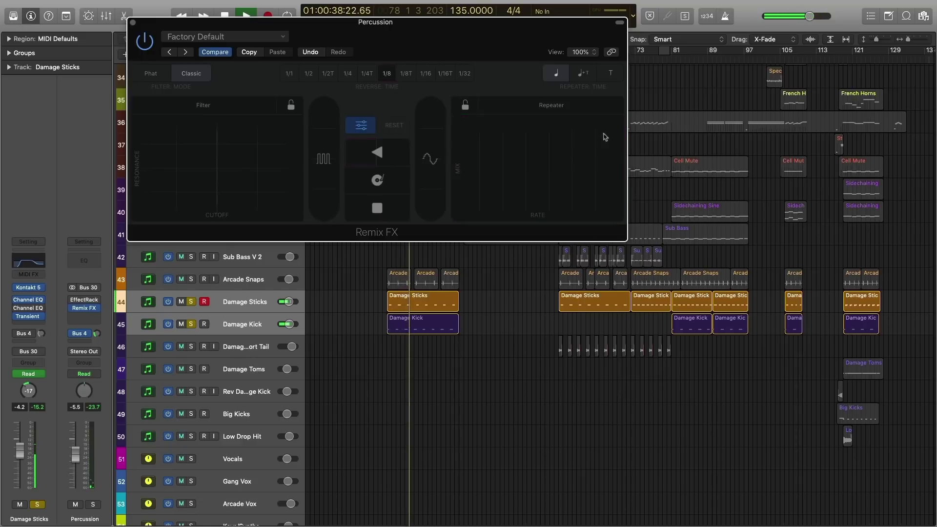
left_click(605, 138)
key("space")
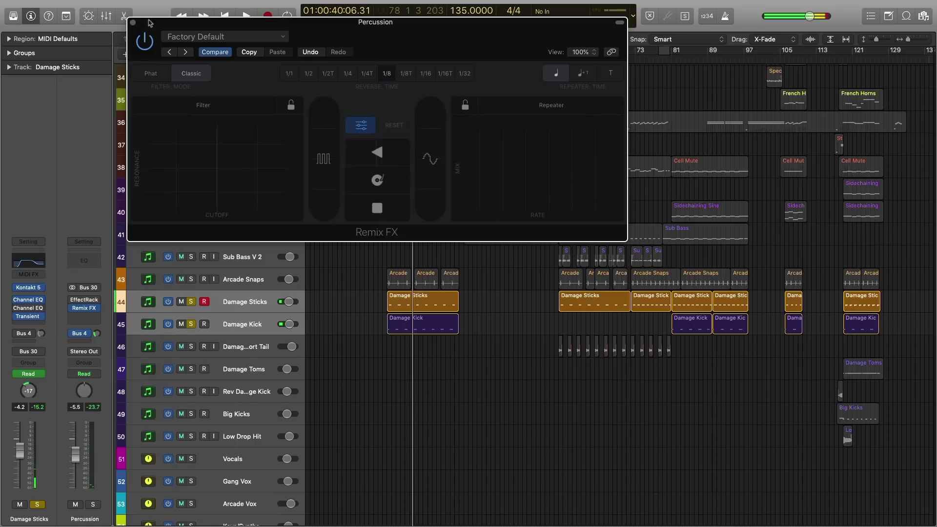
left_click(133, 23)
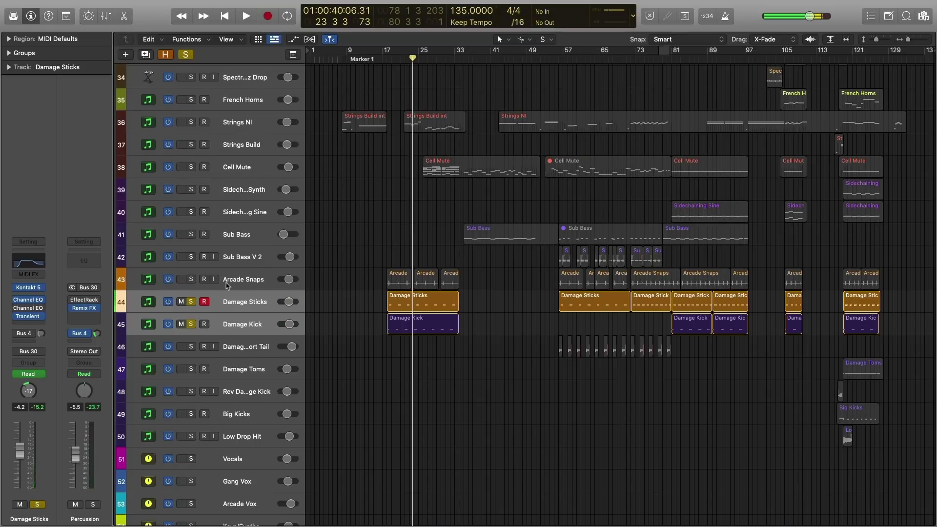
- Unsolo all tracks, insert Remix FX on Piano Labs, and return the playhead to the start
left_click(186, 54)
scroll(287, 205, "up", 10)
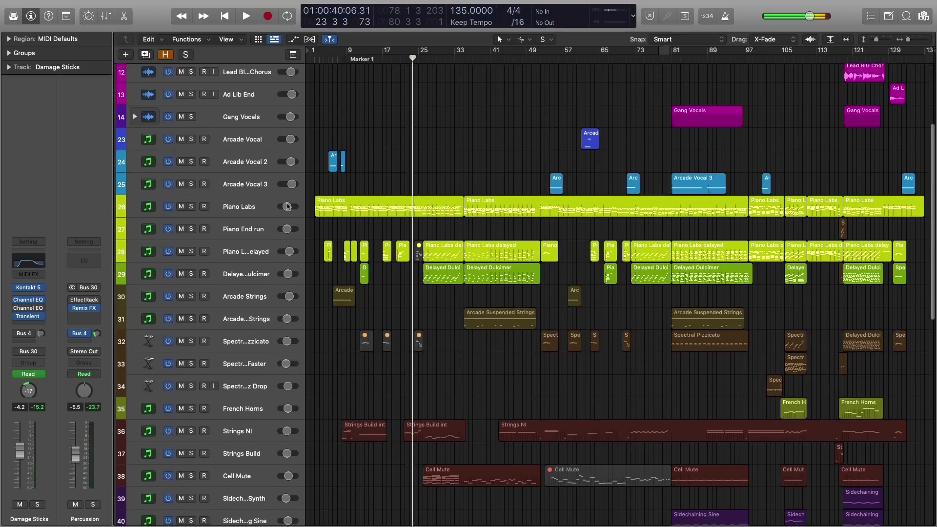
left_click(257, 202)
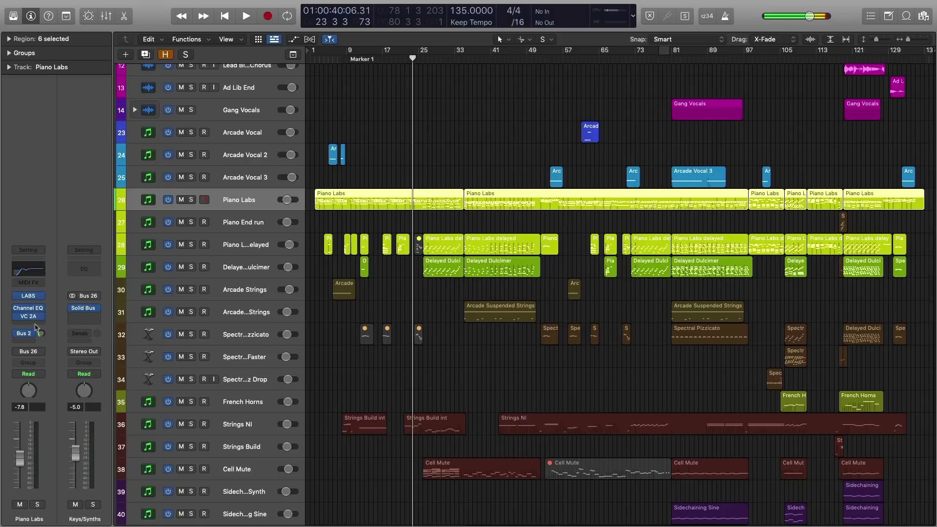
left_click(36, 326)
mouse_move(43, 342)
left_click(115, 344)
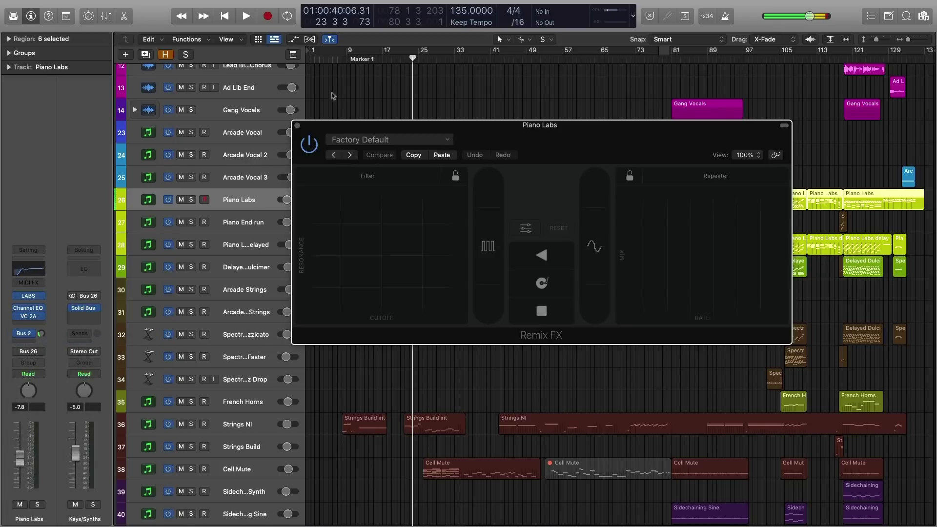
left_click_drag(371, 126, 307, 248)
key("Return")
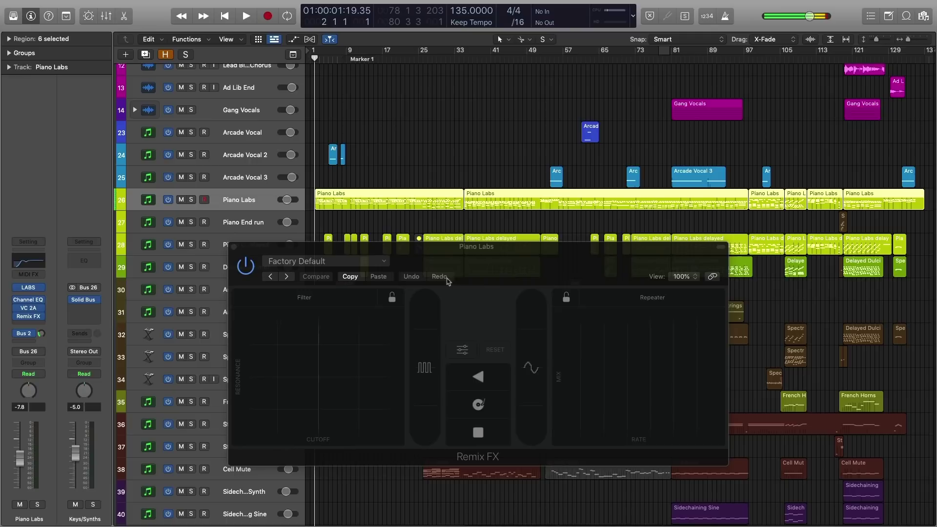
left_click_drag(447, 281, 369, 253)
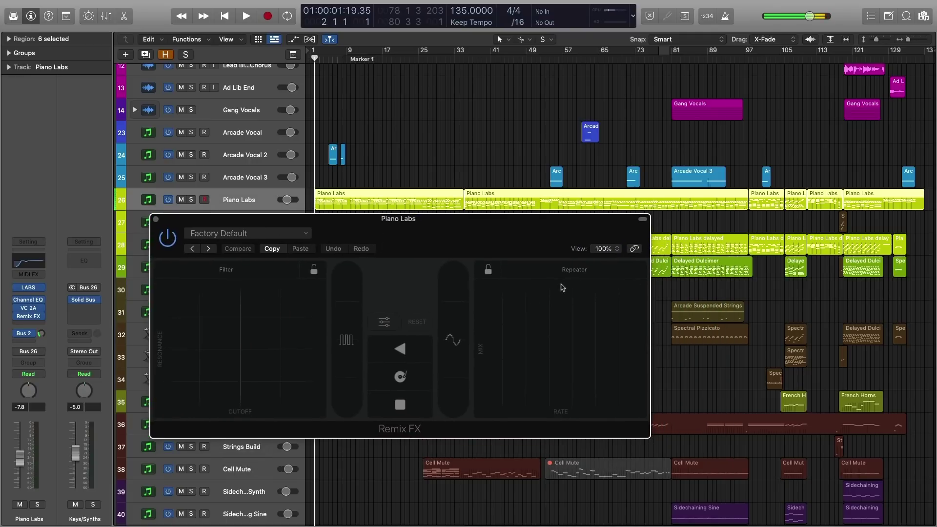
- Toggle the Repeater timing between free time and note values, ending on note values
left_click(385, 323)
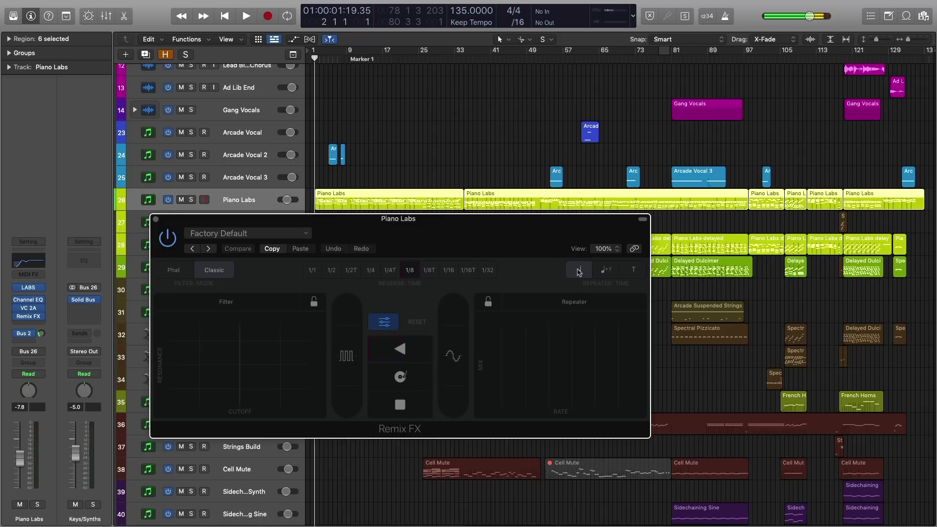
left_click(604, 273)
left_click(578, 273)
left_click(604, 273)
left_click(633, 272)
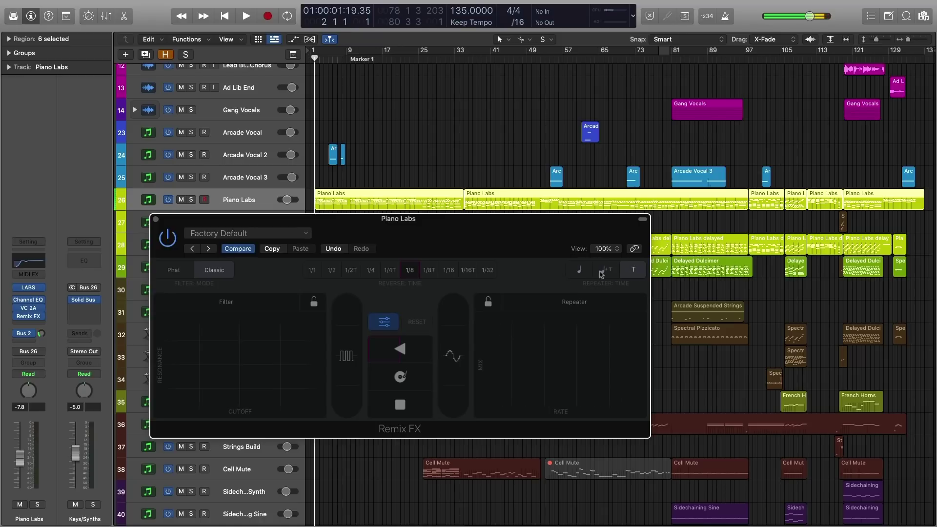
left_click(574, 276)
left_click(384, 323)
left_click_drag(411, 219, 356, 263)
- Play the project and trigger Repeater stutters on Piano Labs
key("space")
scroll(497, 396, "up", 1)
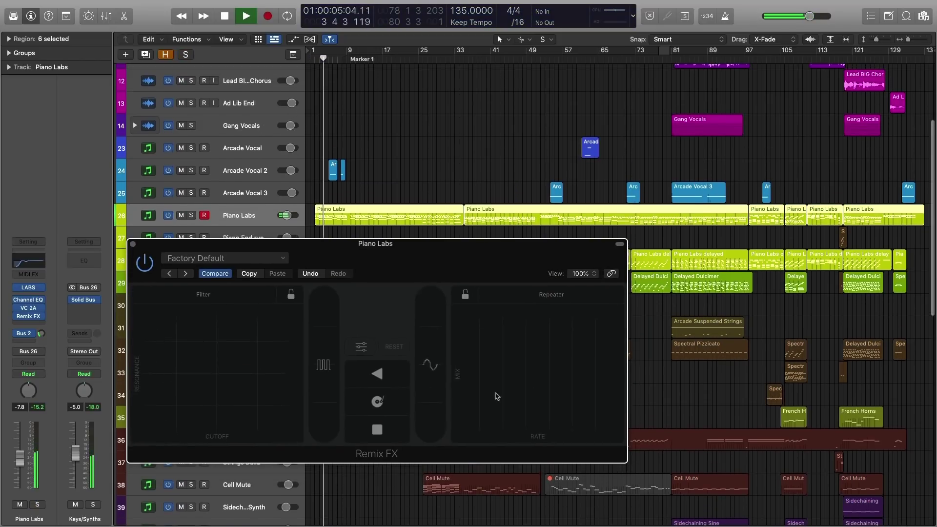
left_click_drag(496, 396, 530, 349)
left_click(600, 335)
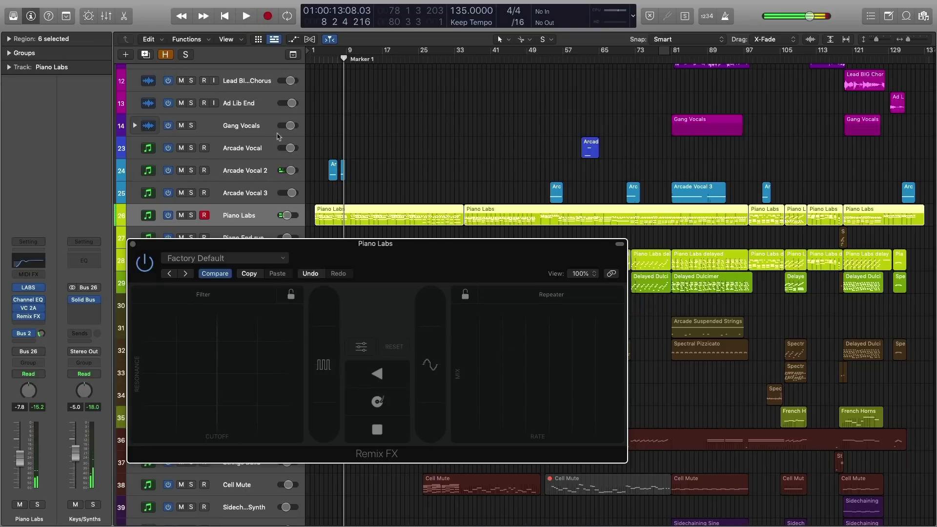
key("h")
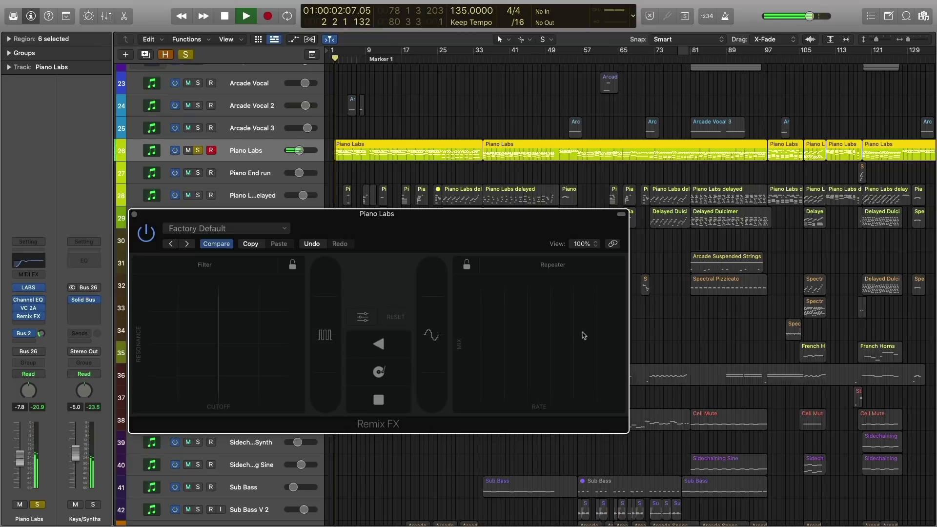
left_click(592, 317)
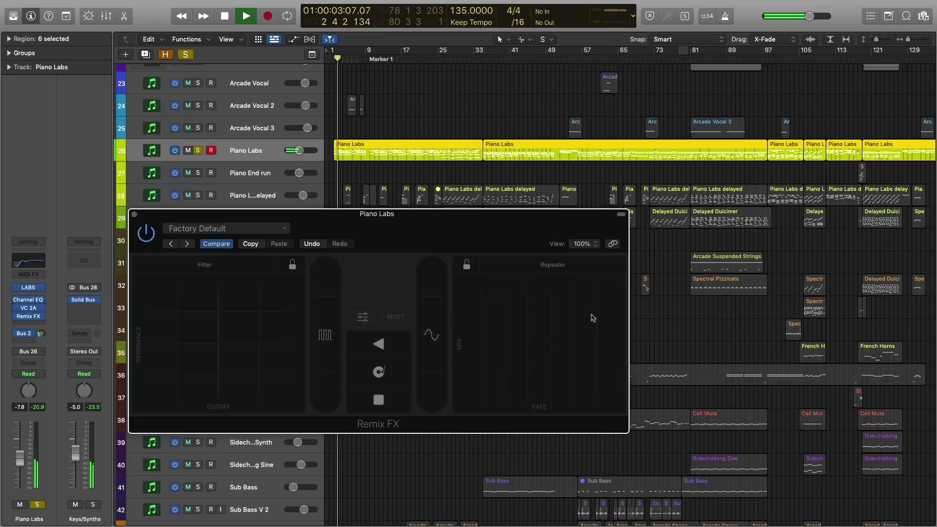
- Trigger Repeater stutters at several spots, stop, then hold it at high rate and mix
left_click(528, 355)
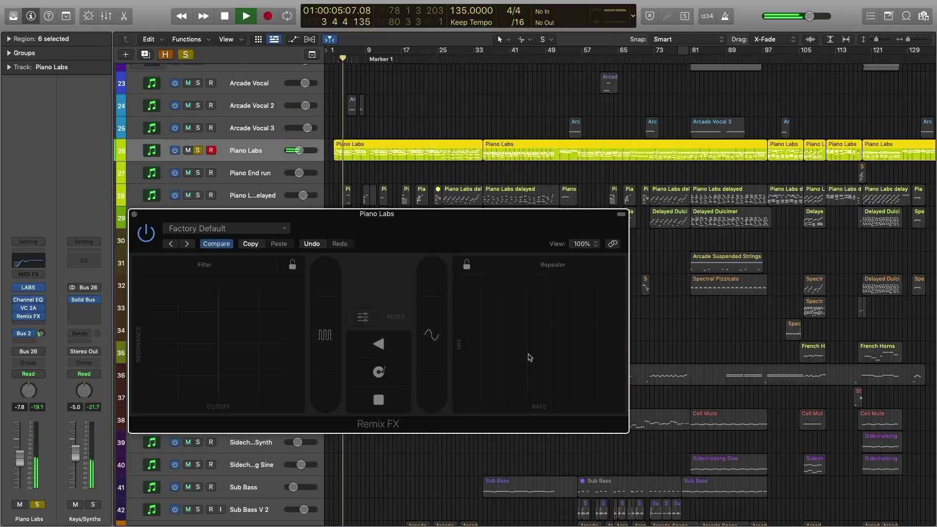
left_click(504, 352)
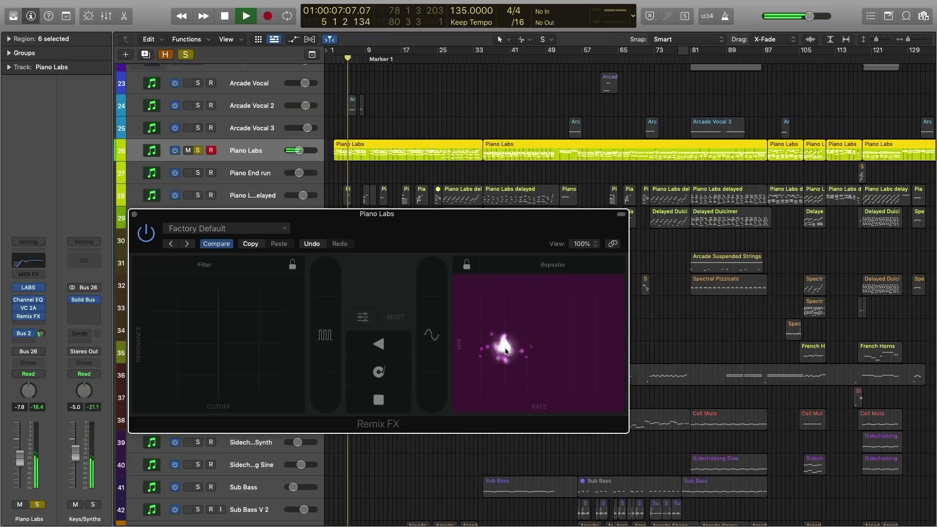
left_click(590, 312)
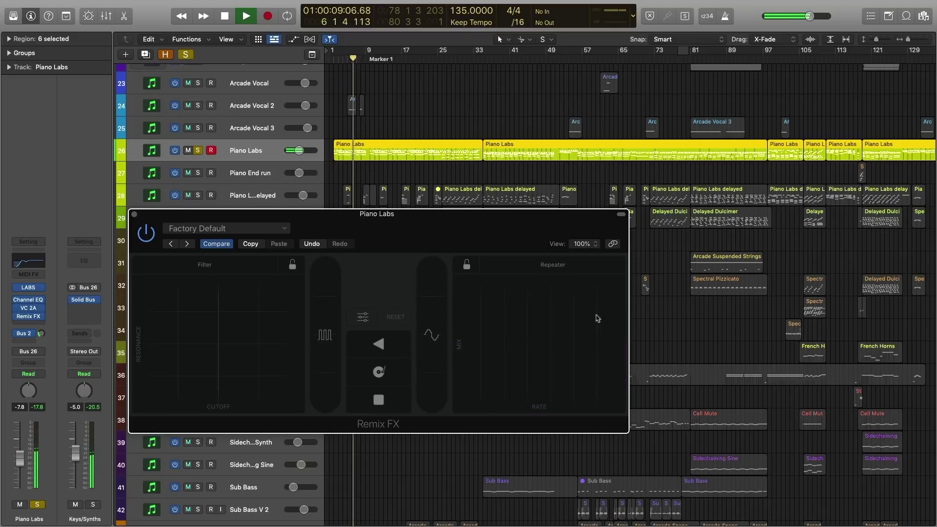
key("space")
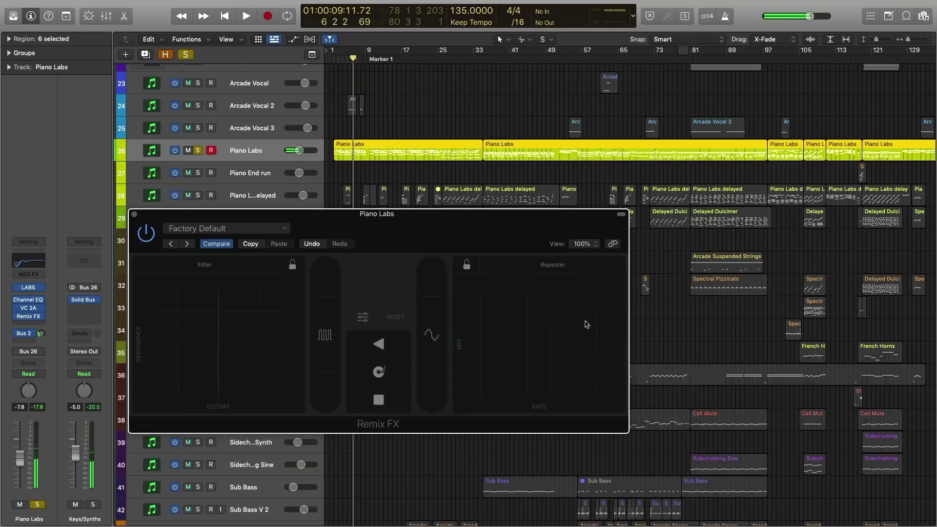
left_click(599, 292)
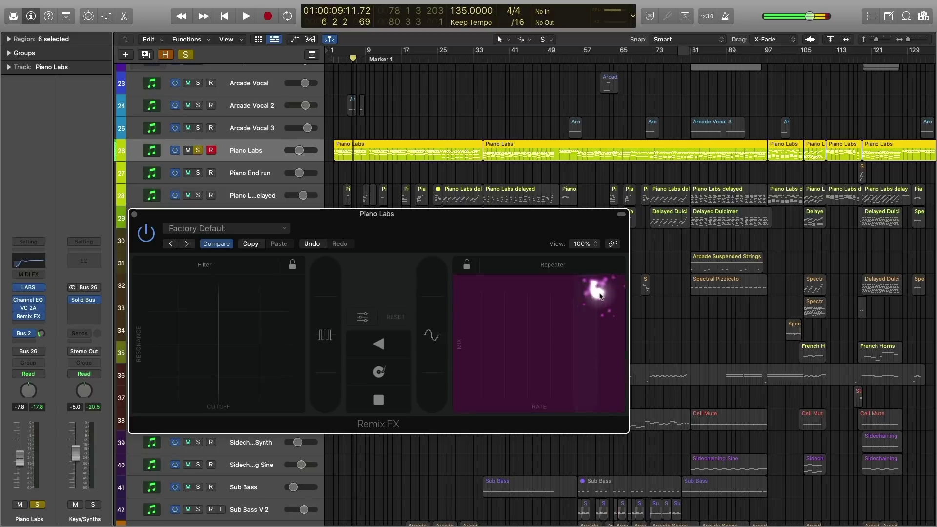
left_click(600, 288)
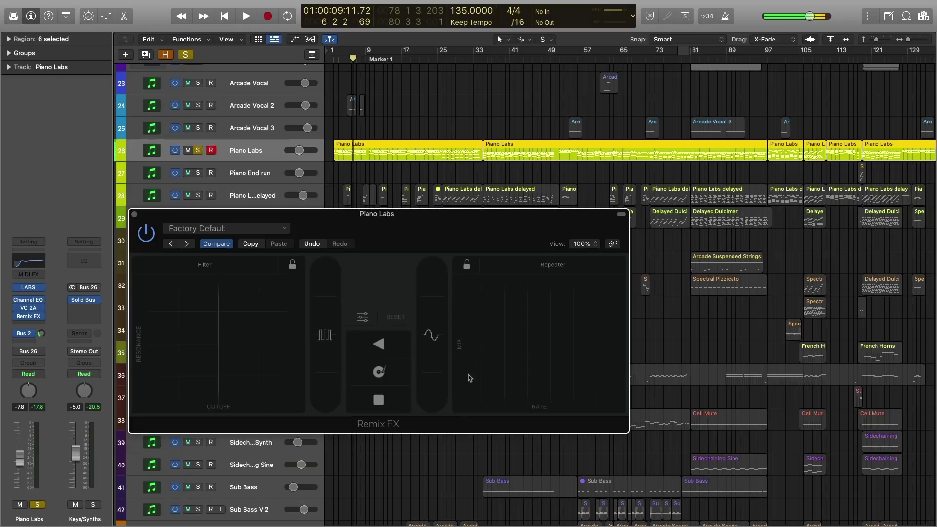
left_click_drag(615, 287, 617, 344)
- Restart from the beginning and sweep the Repeater at maximum rate while playing
key("Return")
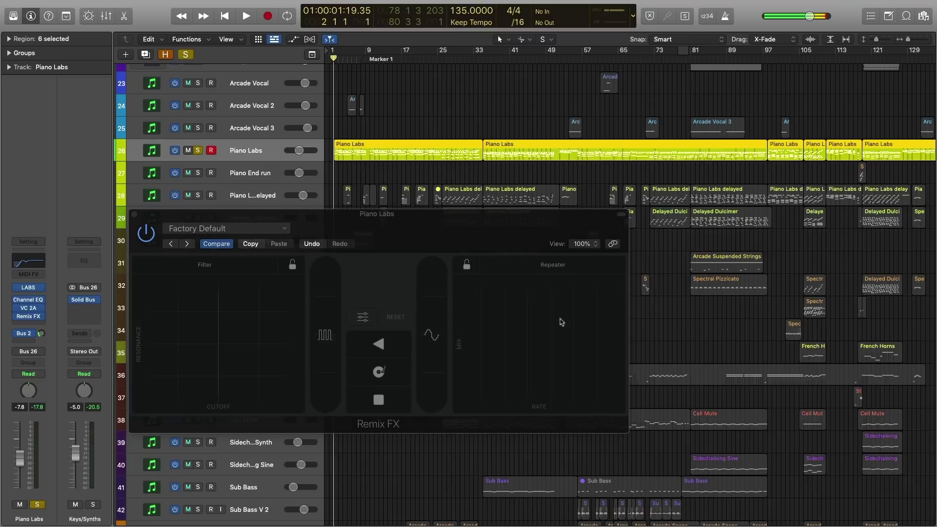
left_click_drag(616, 354, 622, 323)
left_click_drag(623, 289, 622, 288)
key("Return")
left_click_drag(574, 300, 602, 293)
key("space")
key("space")
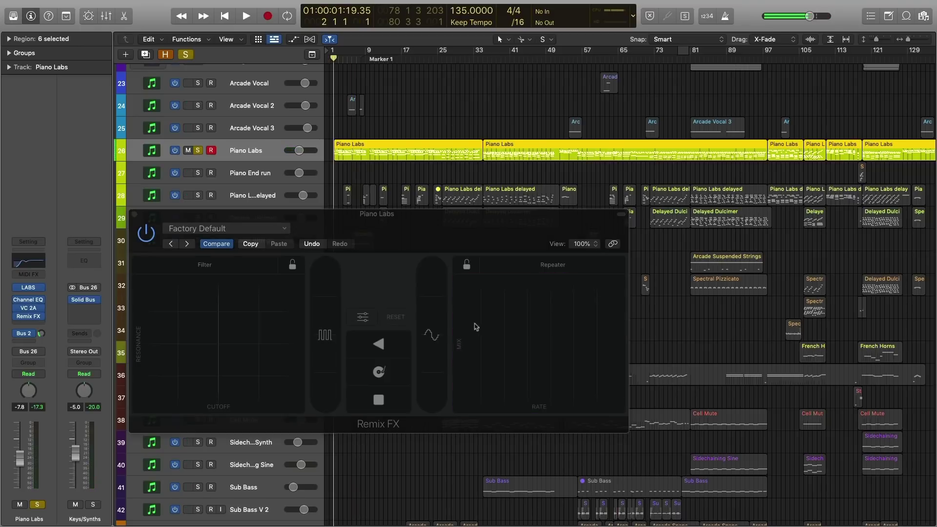
left_click_drag(476, 326, 552, 376)
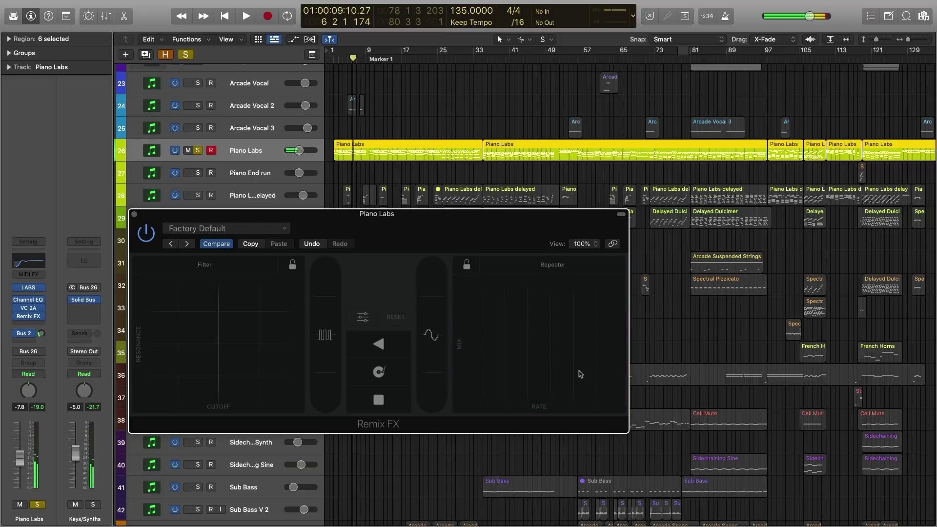
- Sweep and hold the Repeater while playback runs, then stop back at the start
left_click_drag(576, 373, 582, 345)
left_click(340, 60)
key("space")
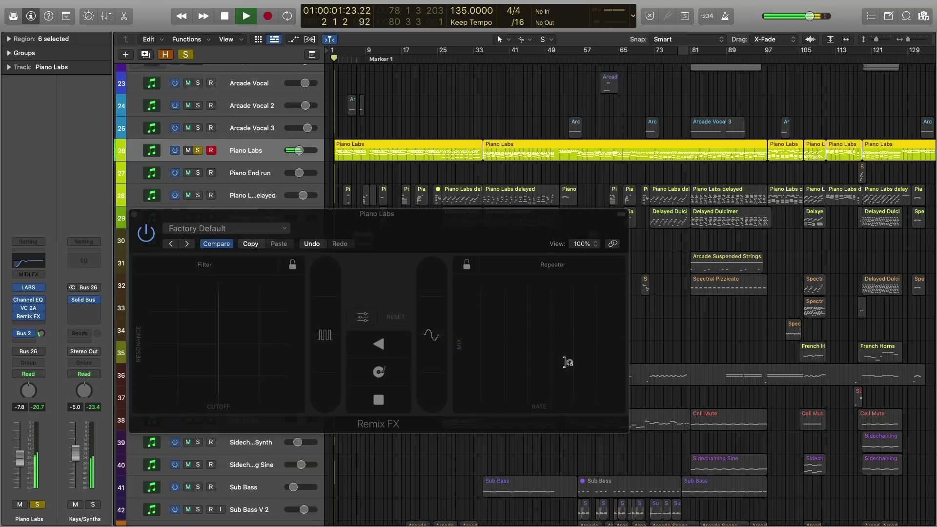
left_click_drag(564, 368, 575, 299)
key("space")
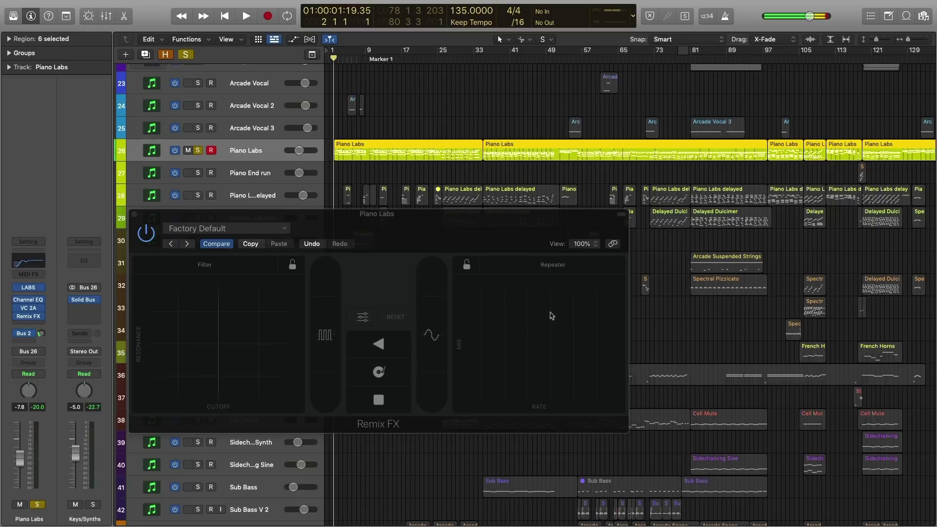
- Trigger a few more Repeater holds and nudge the Remix FX window down and right
left_click_drag(551, 316, 552, 316)
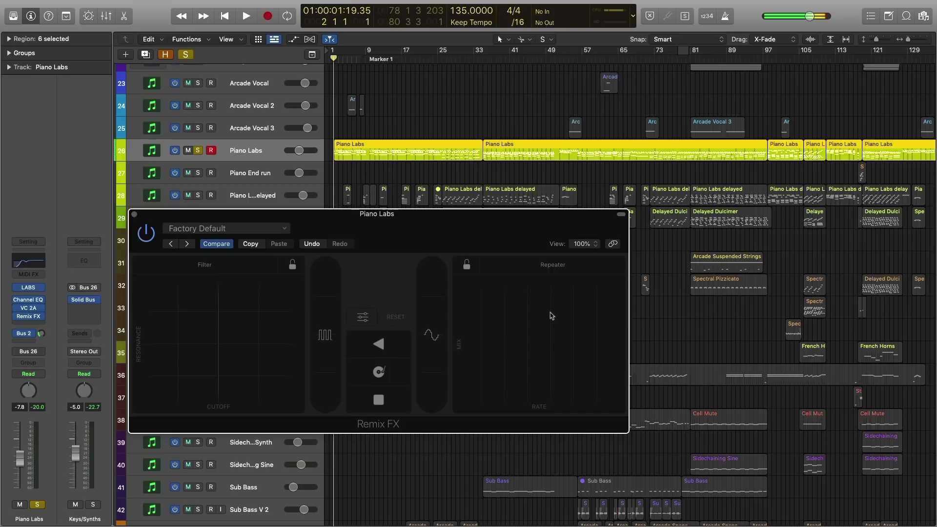
left_click_drag(551, 316, 553, 311)
left_click_drag(577, 314, 577, 314)
left_click_drag(381, 228, 391, 242)
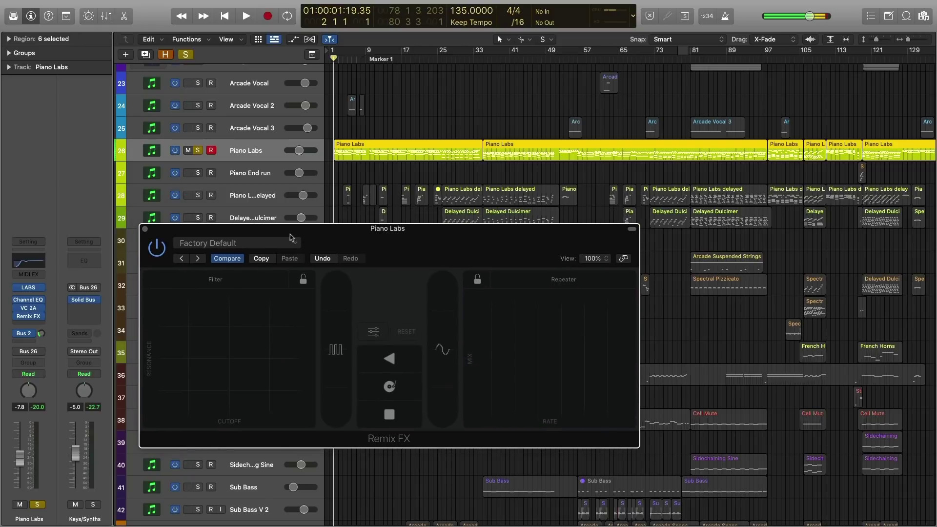
- Record a Repeater performance with Piano Labs in Latch mode, then switch it back to Read
key("v")
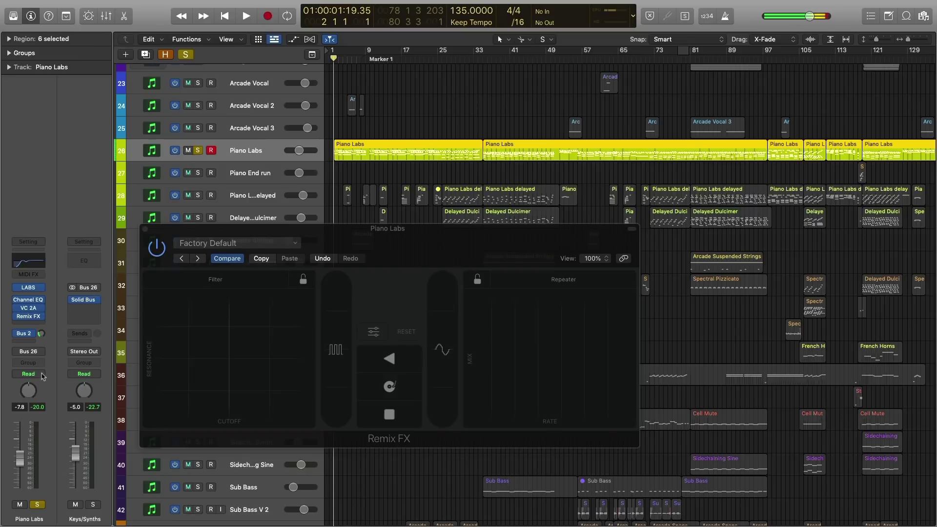
left_click(43, 374)
left_click(44, 393)
key("space")
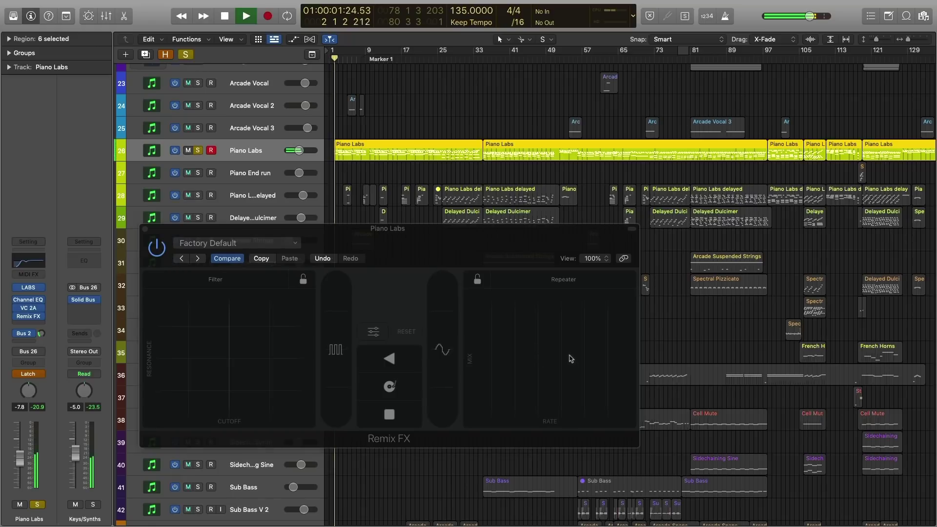
left_click_drag(561, 335, 541, 344)
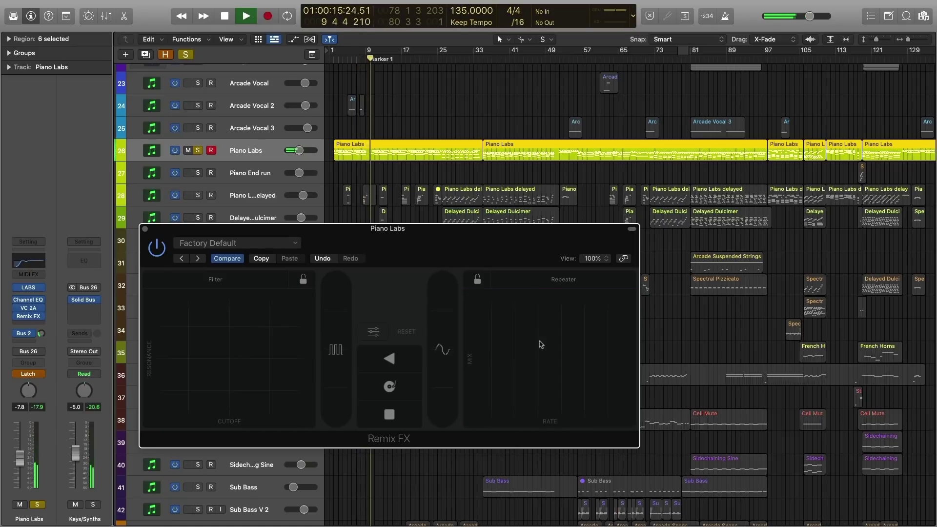
left_click(42, 374)
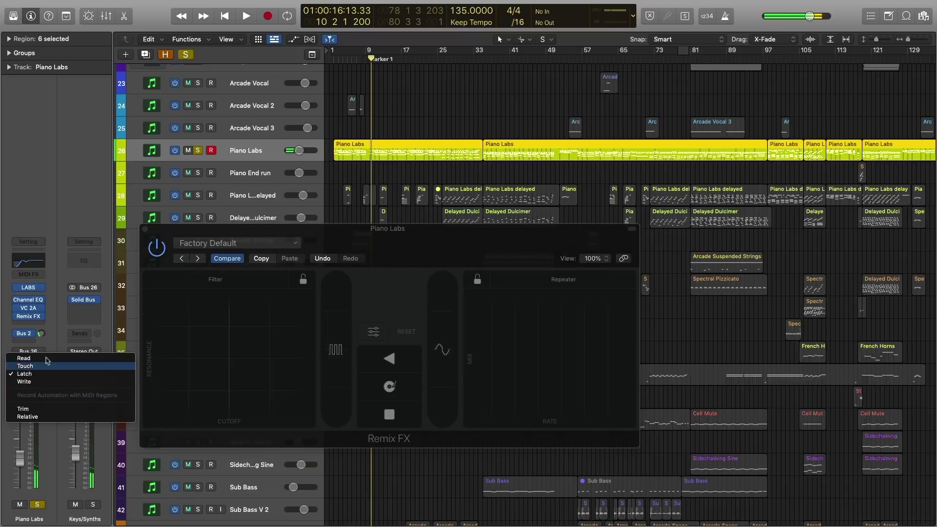
- Show the Piano Labs Repeater automation lane, going through Rate and Mix to On/Off
left_click(25, 359)
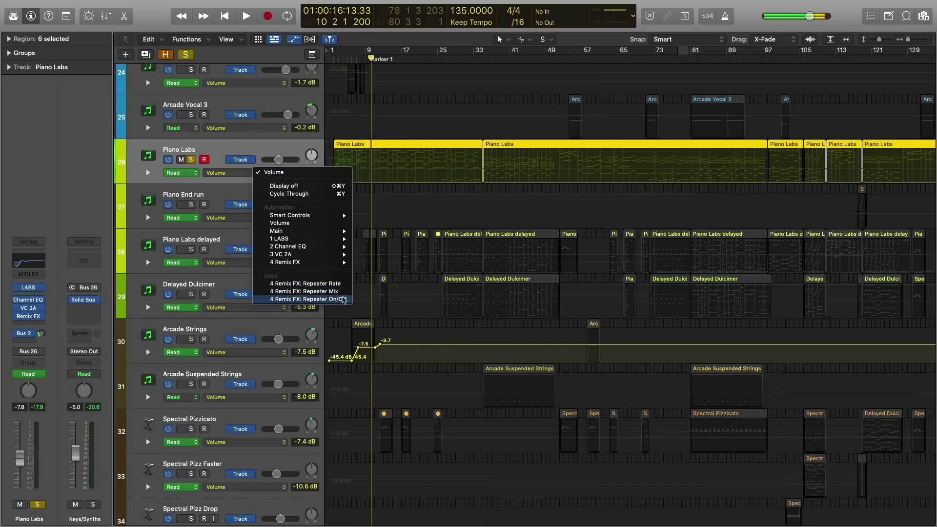
left_click(336, 284)
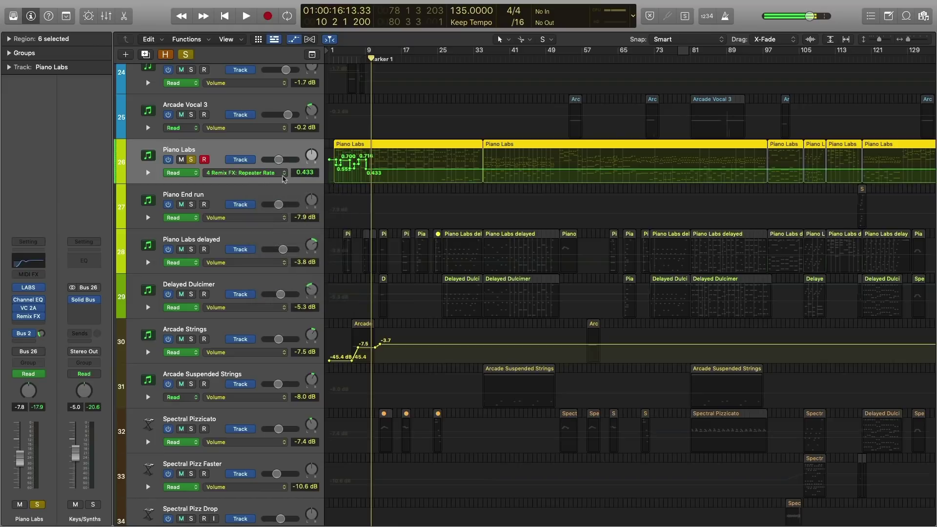
left_click(282, 176)
left_click(300, 181)
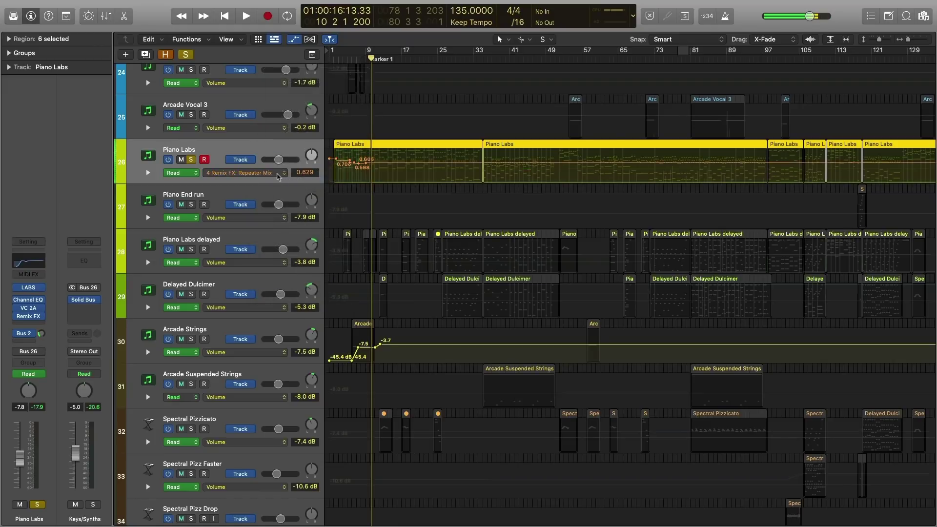
left_click(286, 174)
left_click(291, 184)
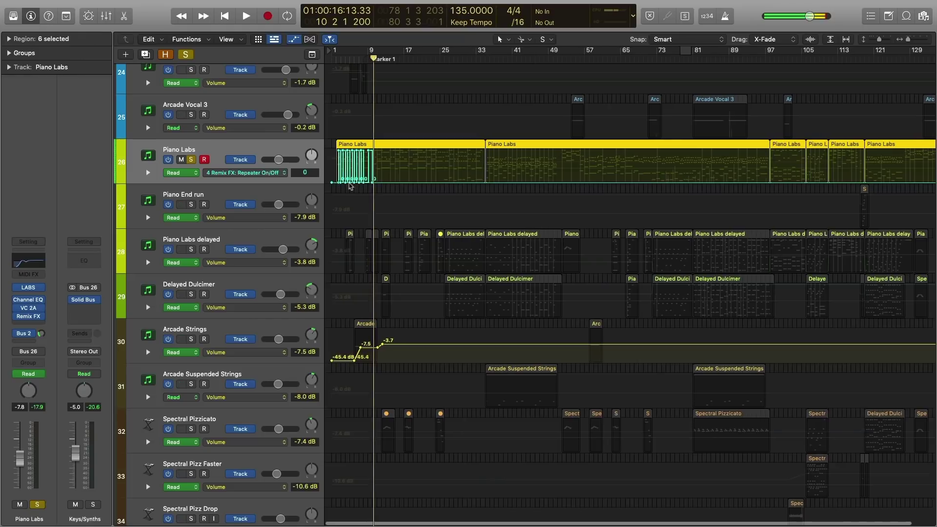
- Zoom in on the first bars, adjust track row height, and place the playhead near bar 5
key("z")
scroll(400, 196, "up", 3)
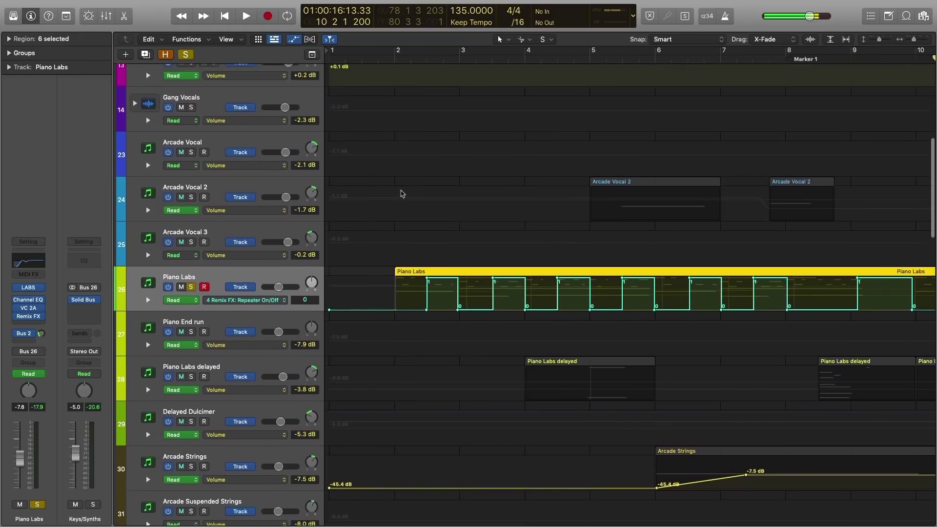
key("super+Up")
key("super+Down")
key("super+Down")
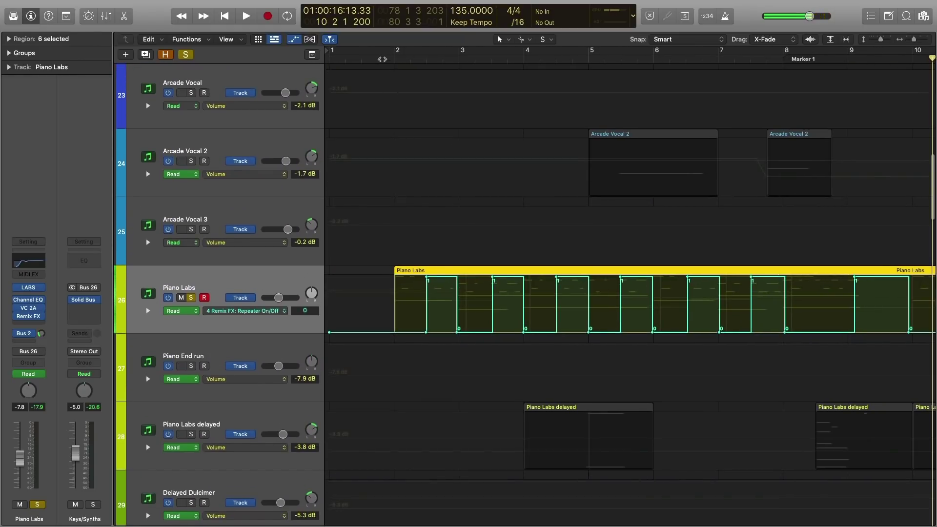
left_click(379, 58)
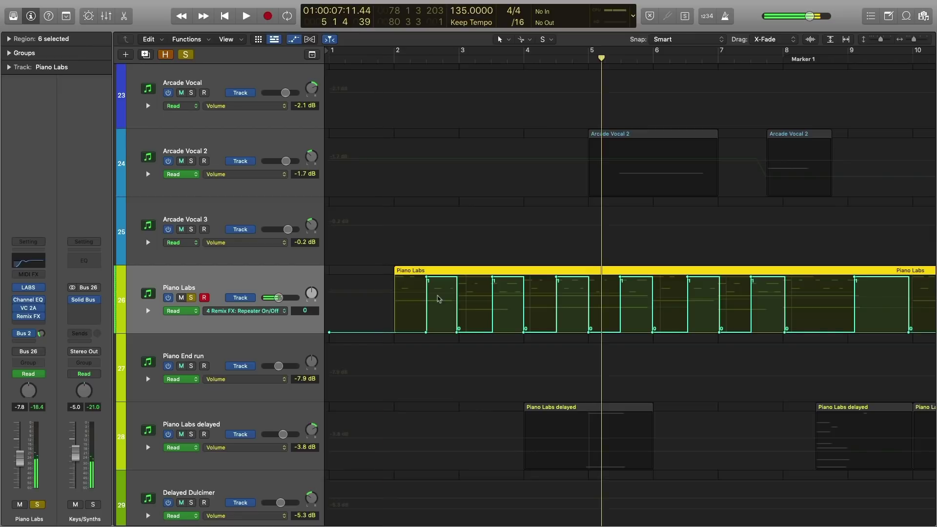
- Nudge the first On/Off step earlier, then lower the Repeater Mix point near bar 3
left_click_drag(461, 335, 457, 336)
left_click(282, 313)
left_click(298, 301)
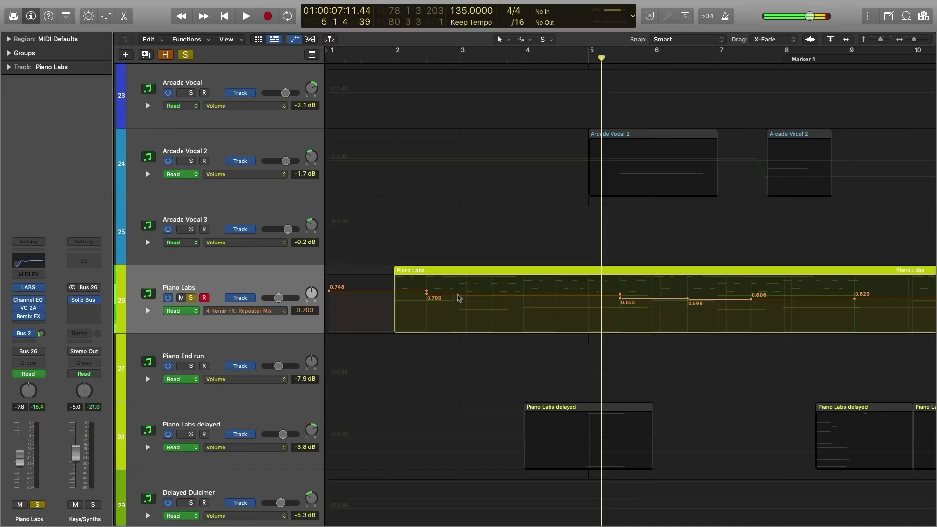
left_click_drag(458, 294, 482, 313)
- Bend the Repeater Mix line between 0.700 and 0.346 with the Automation Curve tool
left_click(524, 39)
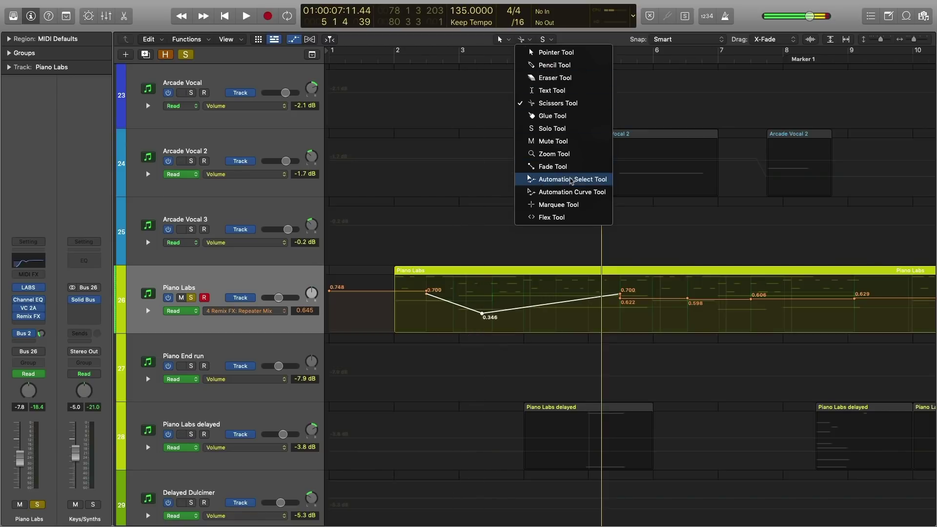
left_click(569, 192)
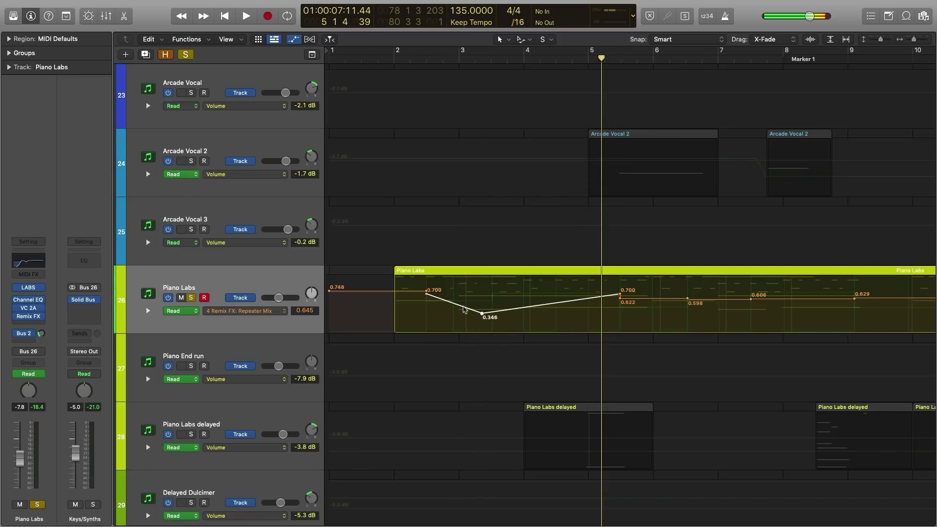
left_click_drag(463, 309, 457, 308)
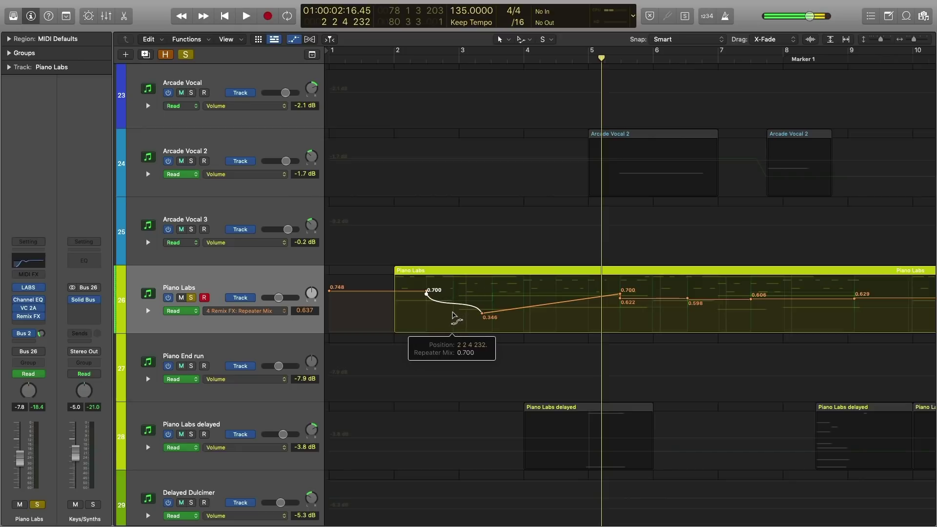
left_click_drag(482, 314, 482, 316)
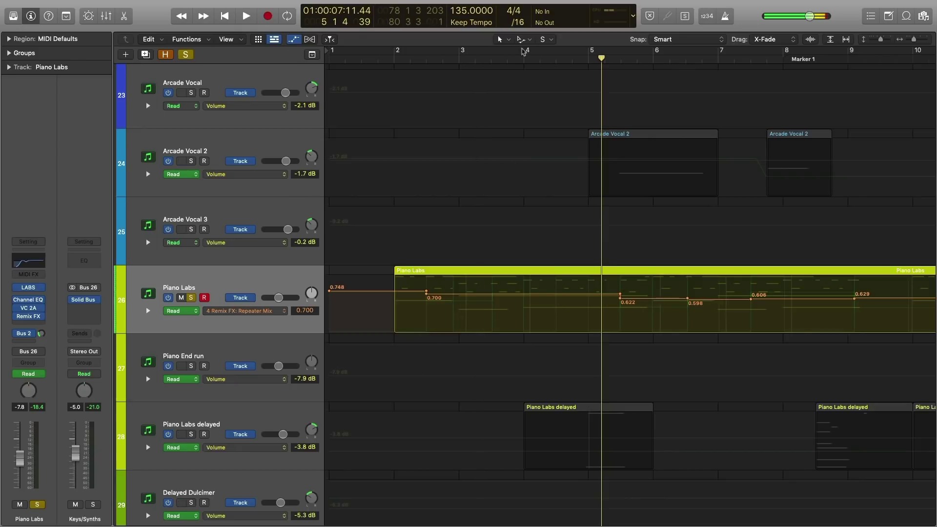
left_click(522, 41)
left_click(524, 43)
left_click(268, 271)
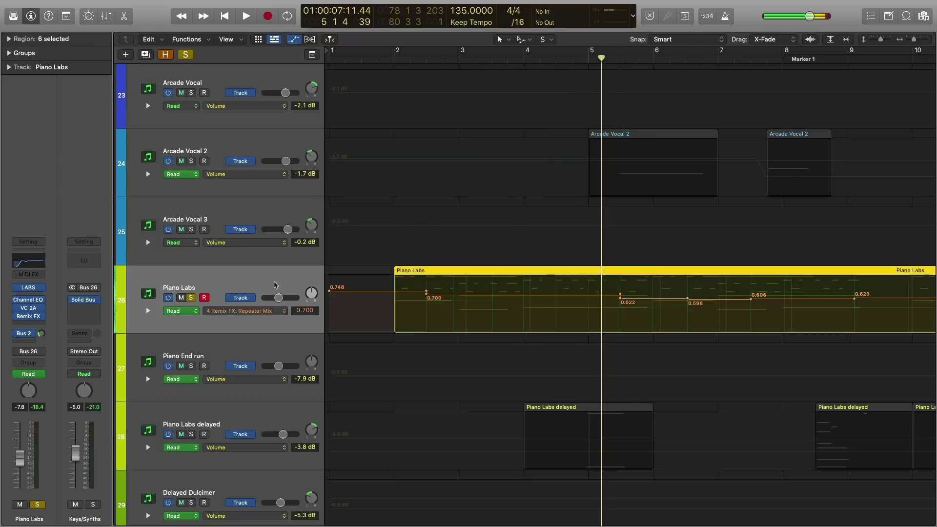
- Hide automation, zoom out, and open the Piano Labs Remix FX window for a test Filter sweep
key("a")
left_click(357, 303)
key("super+Left")
key("super+Left")
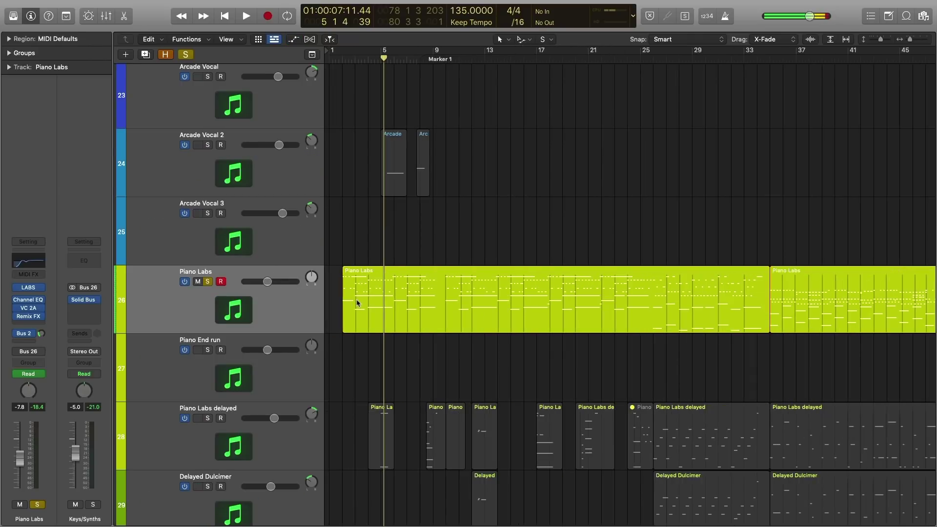
left_click(28, 320)
left_click_drag(381, 182, 417, 38)
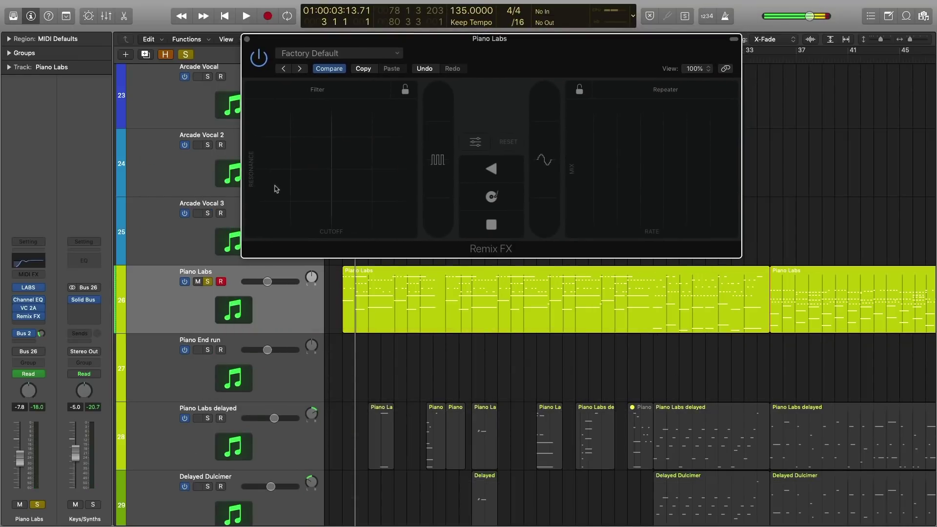
left_click_drag(287, 225, 284, 111)
left_click_drag(374, 51, 322, 52)
left_click_drag(385, 37, 331, 76)
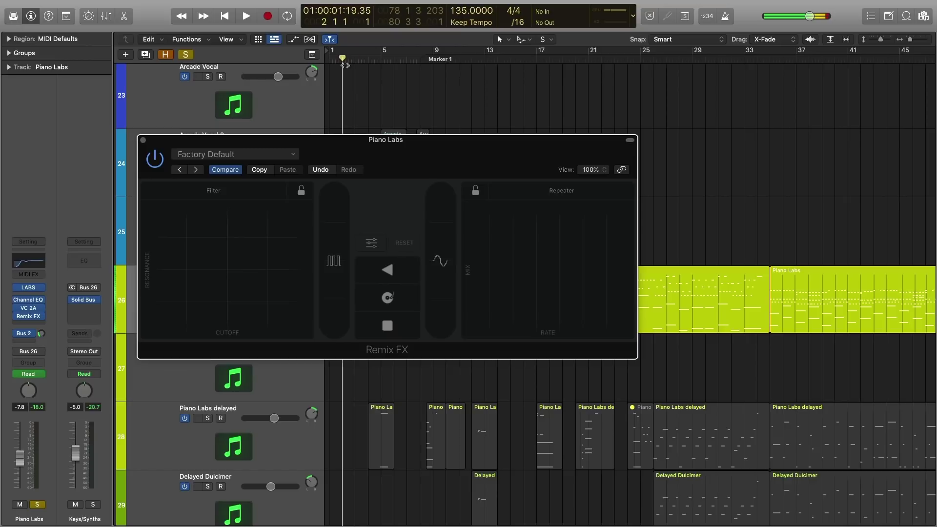
left_click_drag(276, 141, 293, 58)
- Sweep the Filter cutoff up and down during playback, then stop
key("space")
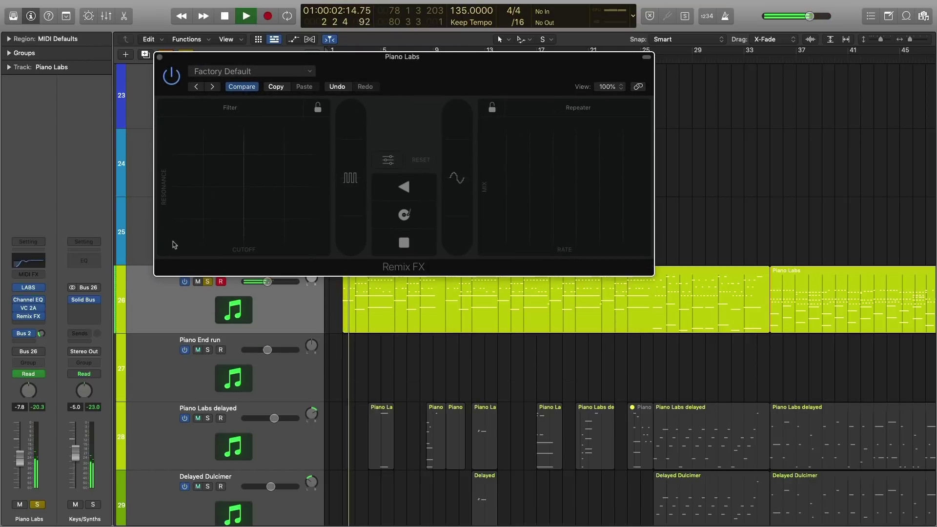
mouse_move(174, 245)
left_mouse_down()
mouse_move(226, 250)
mouse_move(171, 246)
left_mouse_up()
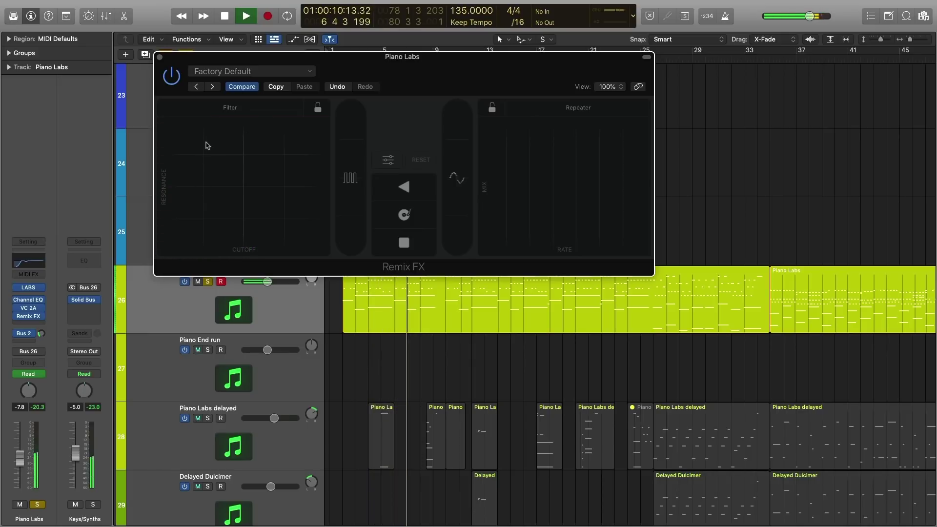
left_click_drag(208, 145, 264, 126)
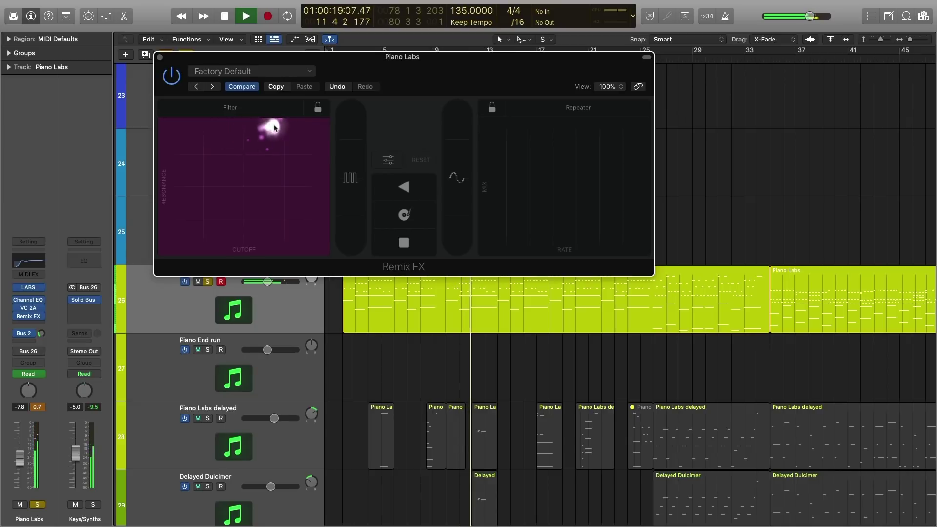
left_click_drag(283, 130, 215, 165)
key("space")
left_click_drag(337, 58, 340, 66)
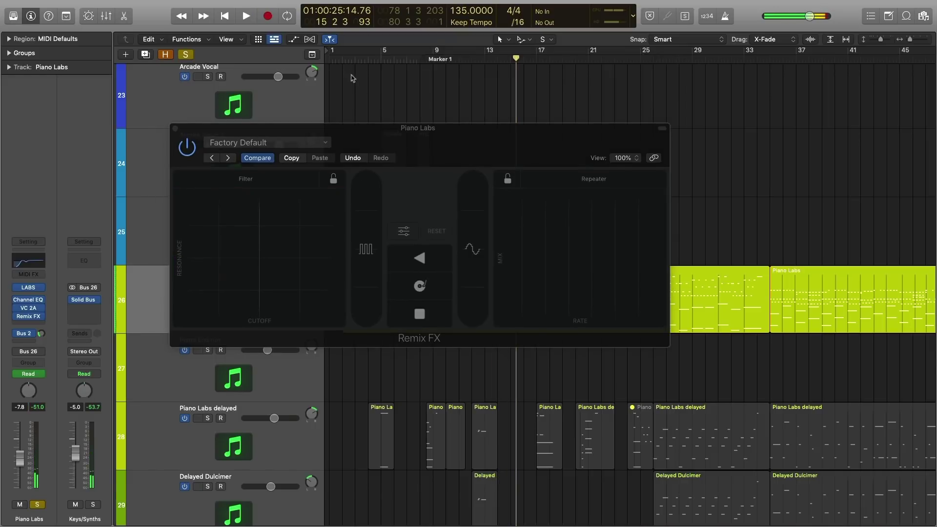
left_click_drag(349, 135, 343, 81)
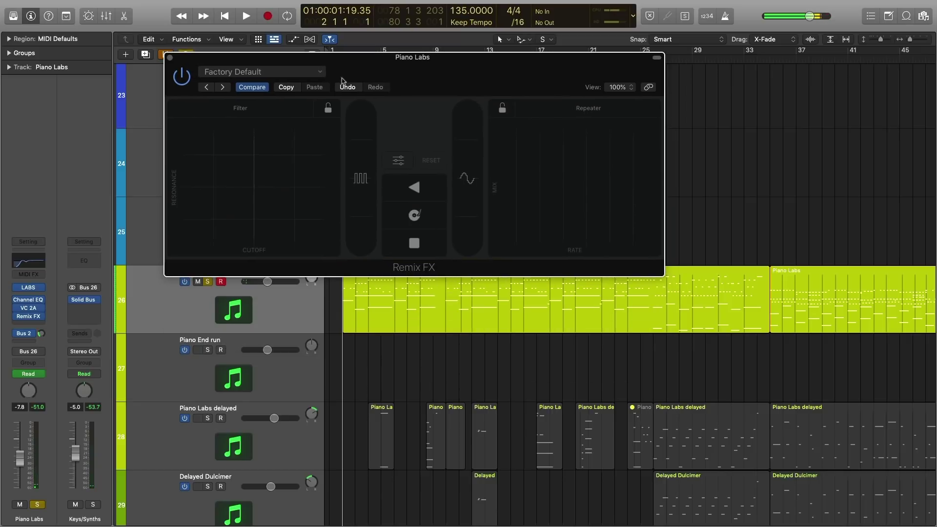
- Replace the Filter effect with Wobble and perform it on the XY pad during playback
left_click(274, 110)
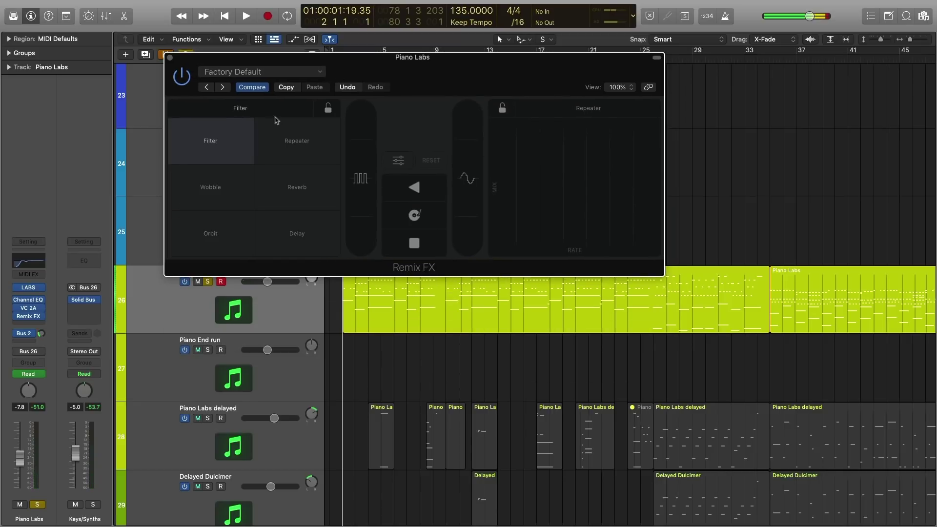
left_click(235, 187)
left_click_drag(336, 80, 380, 29)
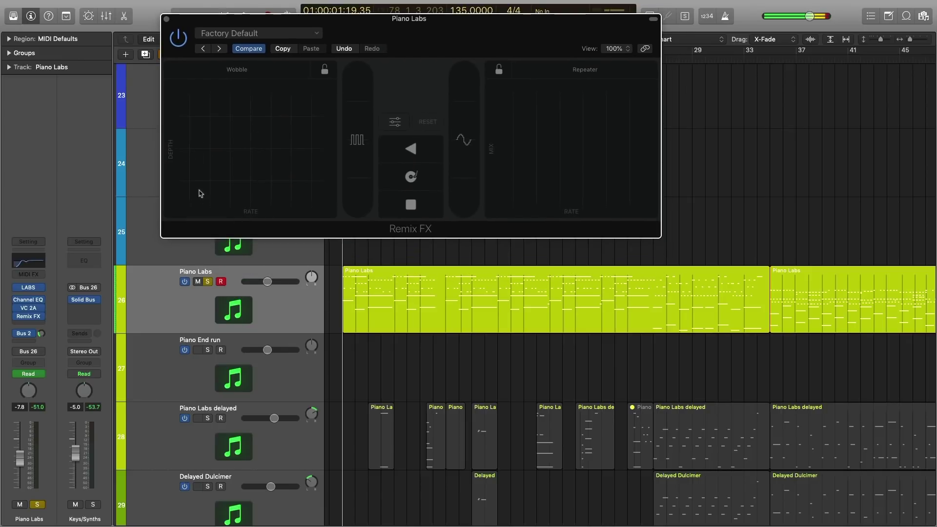
left_click_drag(191, 185, 318, 107)
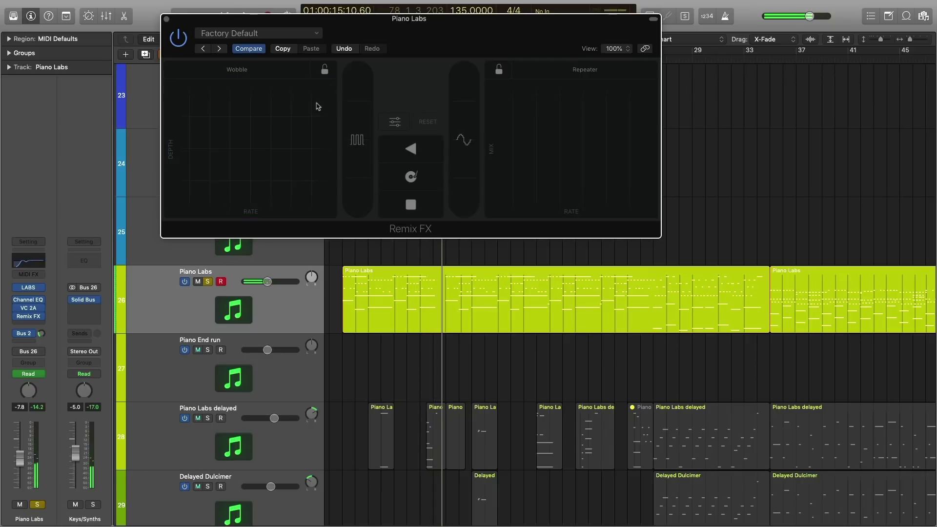
- Swap Wobble for the Reverb effect on the left pad
left_click(312, 34)
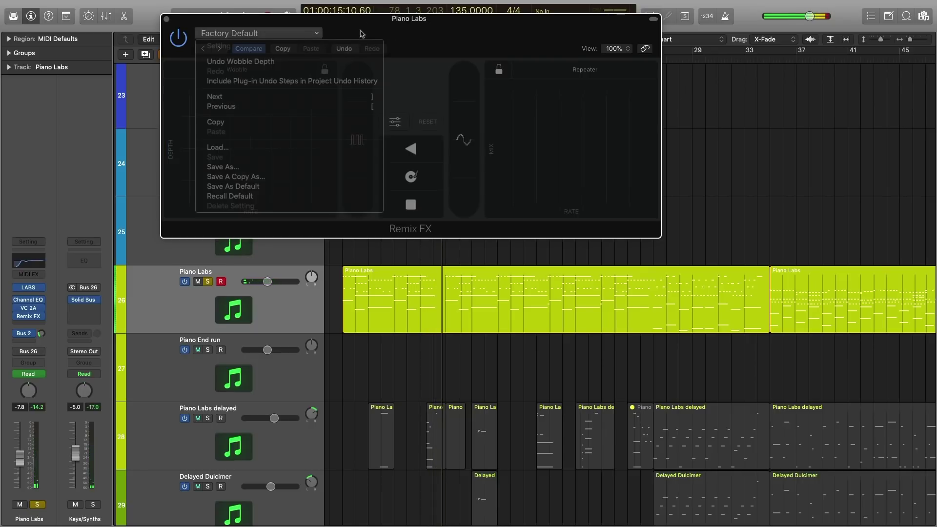
left_click(251, 64)
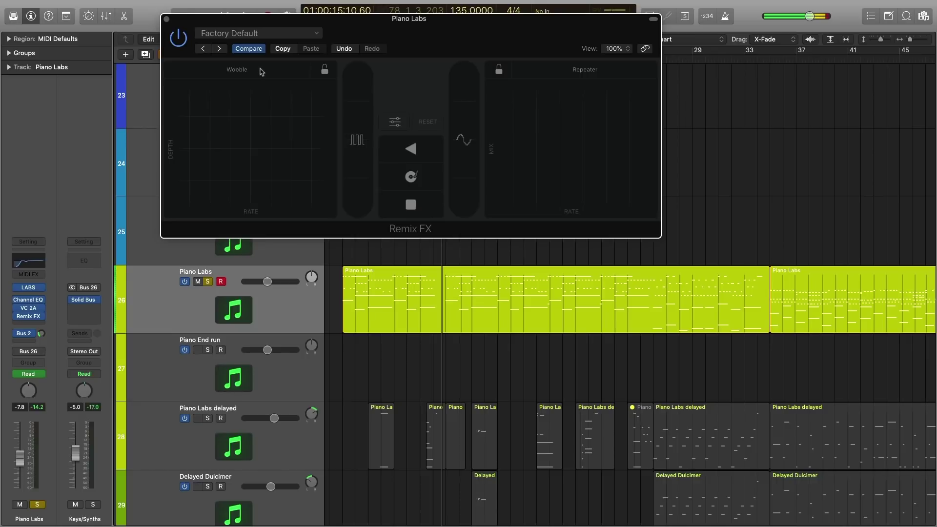
left_click(260, 71)
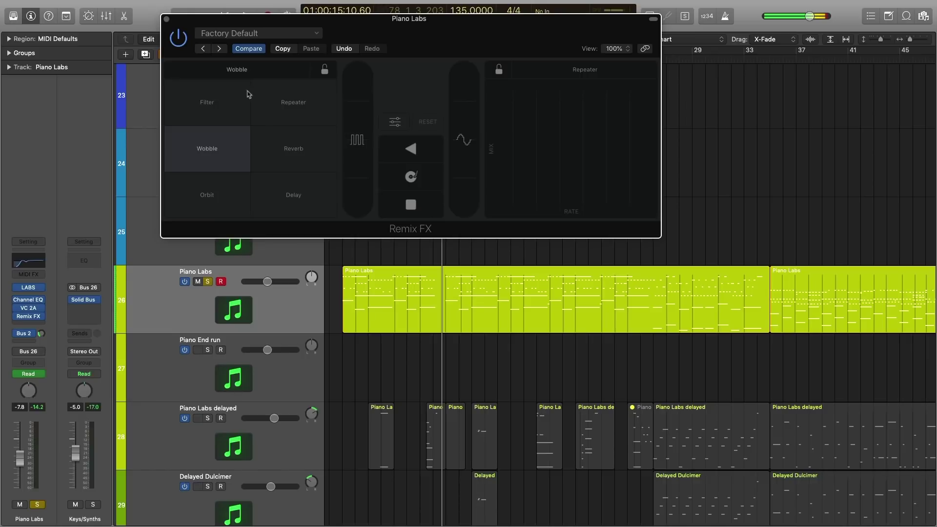
left_click(286, 169)
left_click_drag(396, 22, 369, 141)
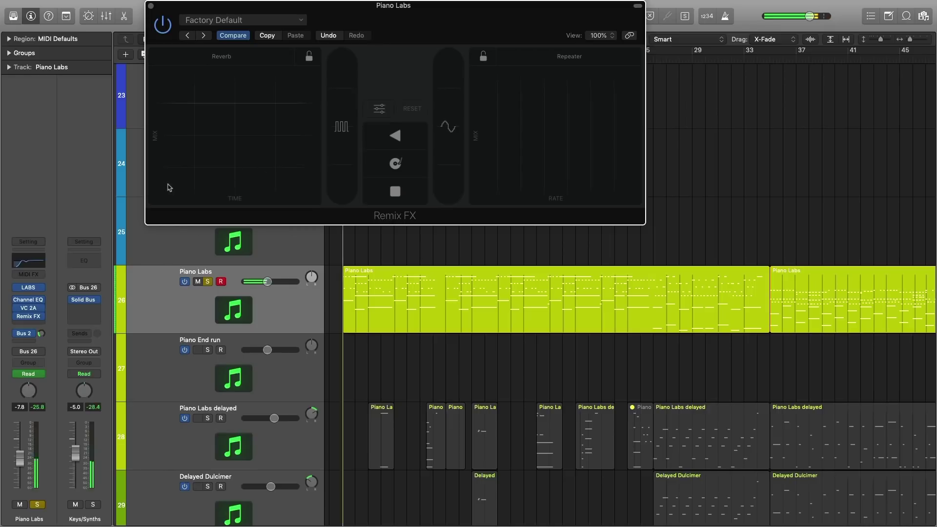
- Drag across the Reverb XY pad to sweep reverb over the Piano Labs playback
left_click_drag(168, 187, 191, 179)
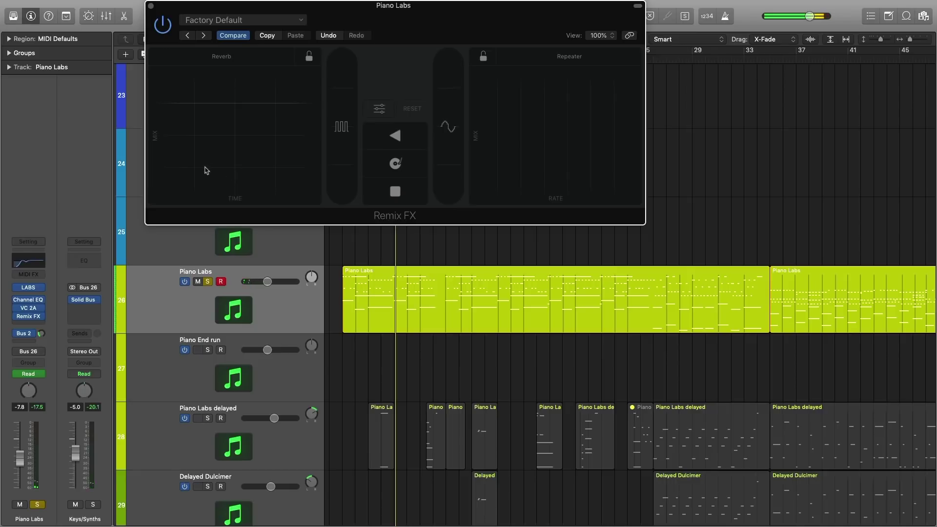
left_click_drag(250, 141, 170, 200)
- Close the Piano Labs Remix FX and select Lead Vox Verses/Bridge, playing from Marker 1
key("super+w")
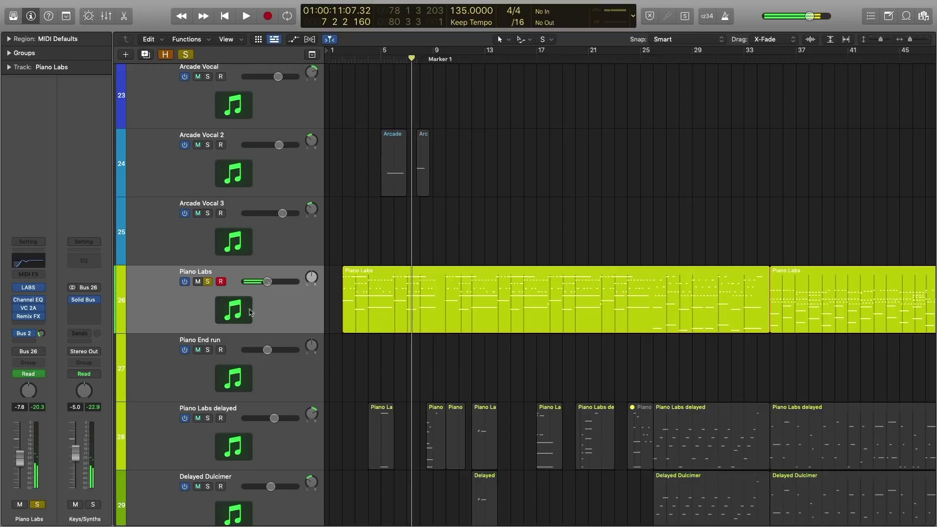
scroll(210, 284, "up", 20)
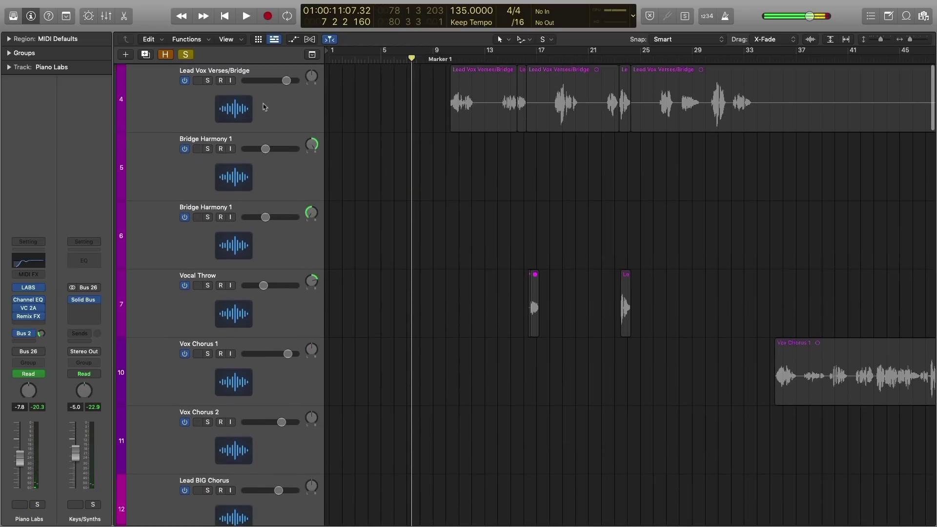
left_click(213, 85)
left_click(441, 59)
key("space")
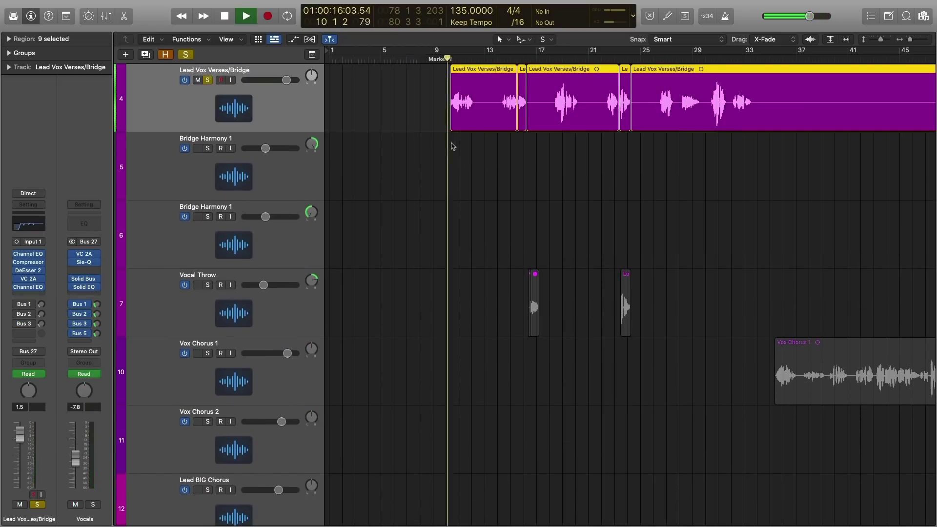
scroll(239, 201, "down", 20)
left_click(207, 198)
key("super+z")
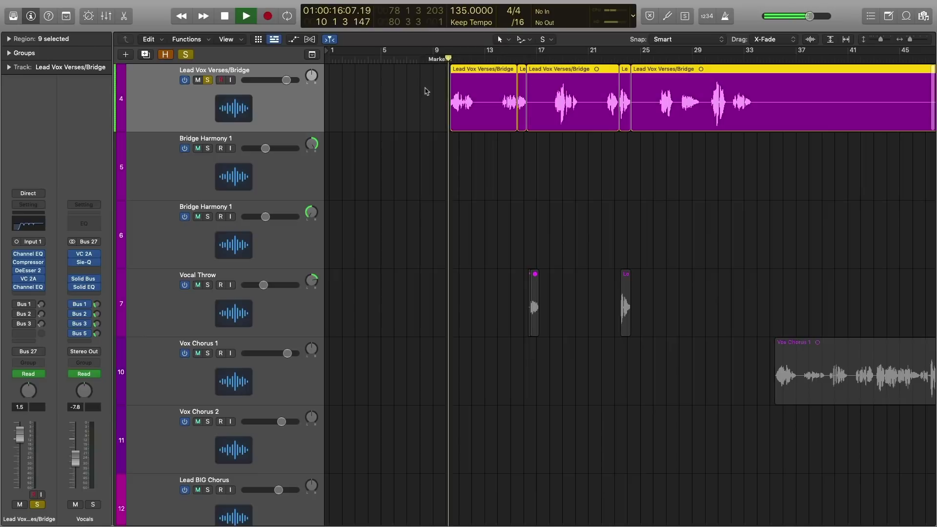
- Insert mono Remix FX on the lead vocal and swap its Filter effect for Reverb
left_click(28, 293)
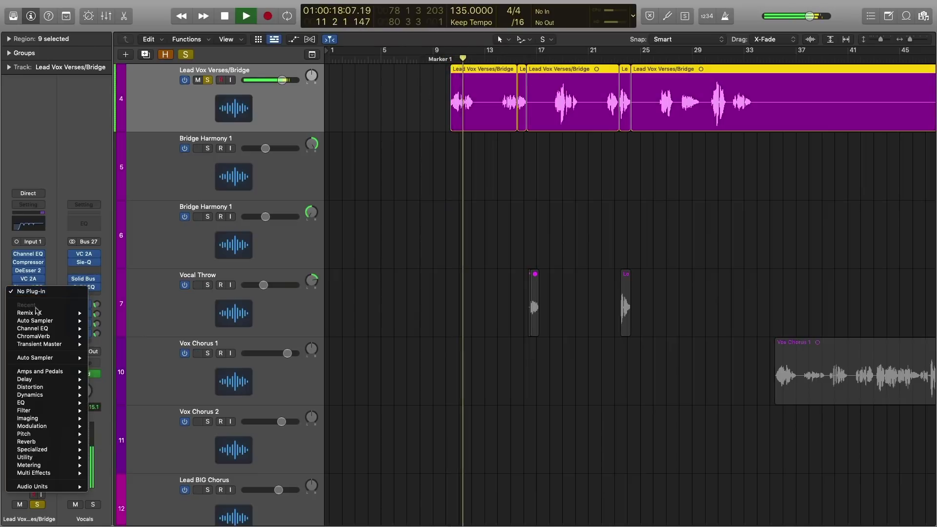
left_click(100, 313)
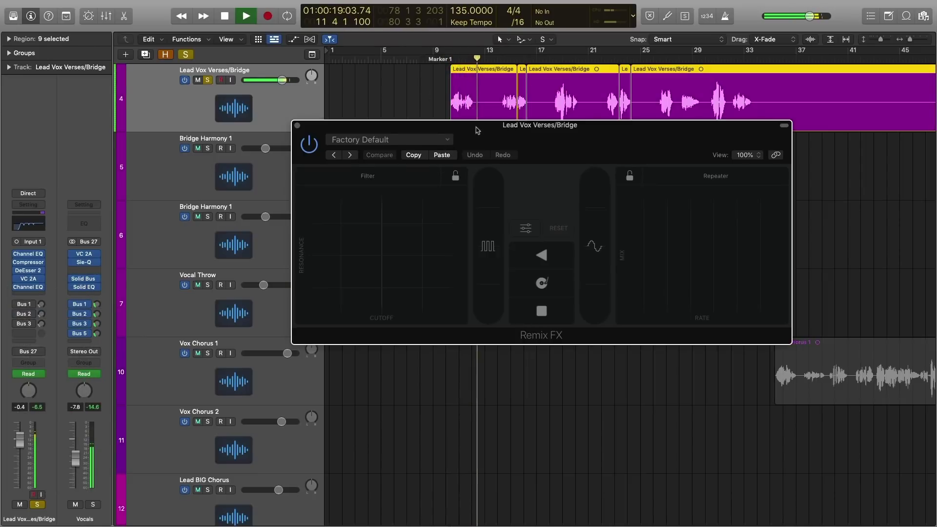
left_click(483, 76)
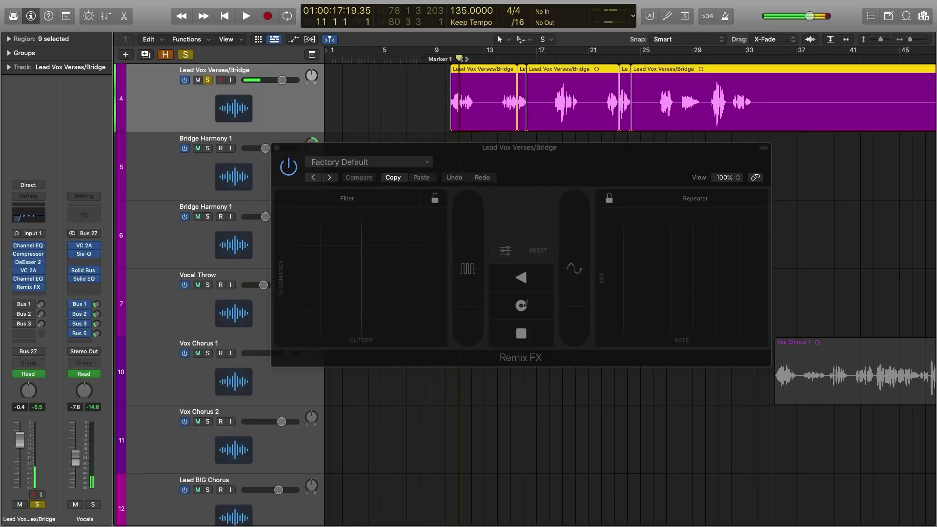
left_click_drag(354, 285, 410, 254)
left_click(412, 254)
left_click(376, 287)
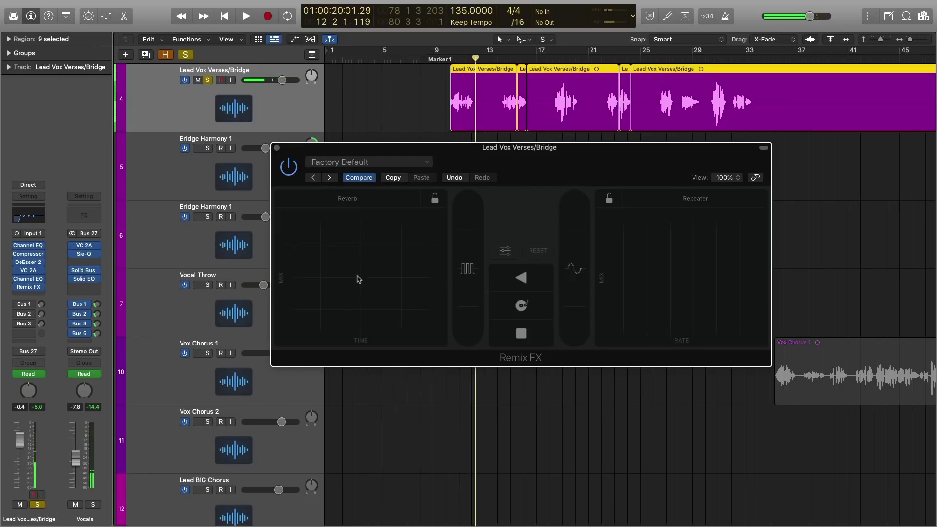
- Sweep the vocal reverb on the XY pad from Marker 1 during playback
left_click(464, 62)
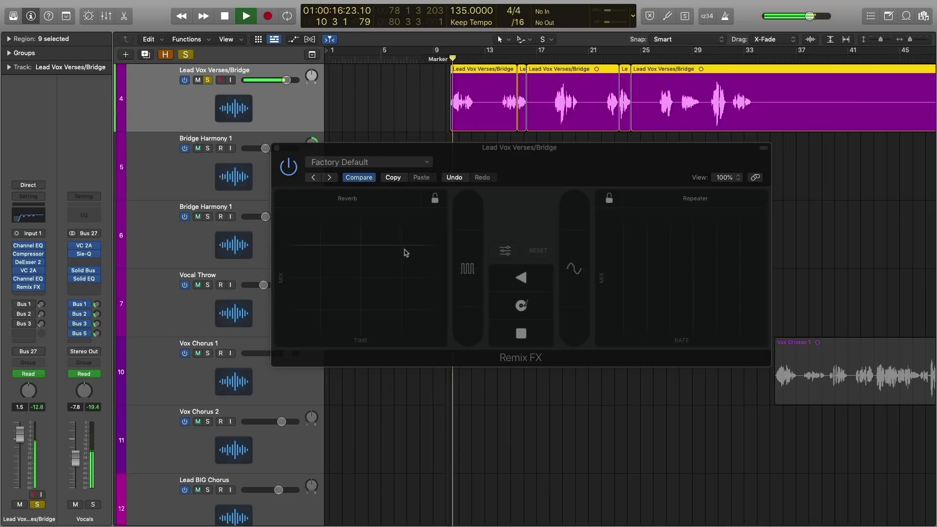
left_click_drag(301, 327, 361, 299)
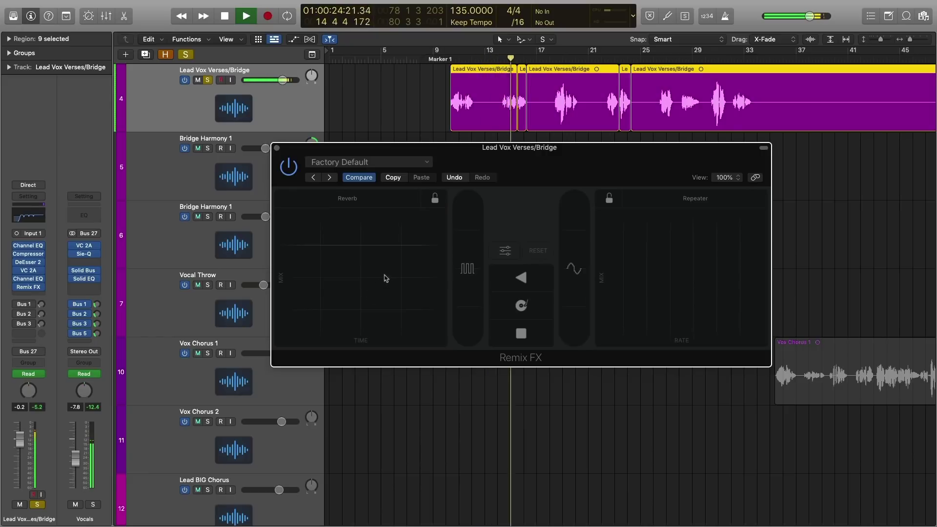
mouse_move(396, 270)
left_mouse_down()
mouse_move(391, 264)
mouse_move(400, 267)
left_mouse_up()
- Select the short vocal phrase near bar 15 and duplicate the Lead Vox track with Cmd-D
left_click(277, 148)
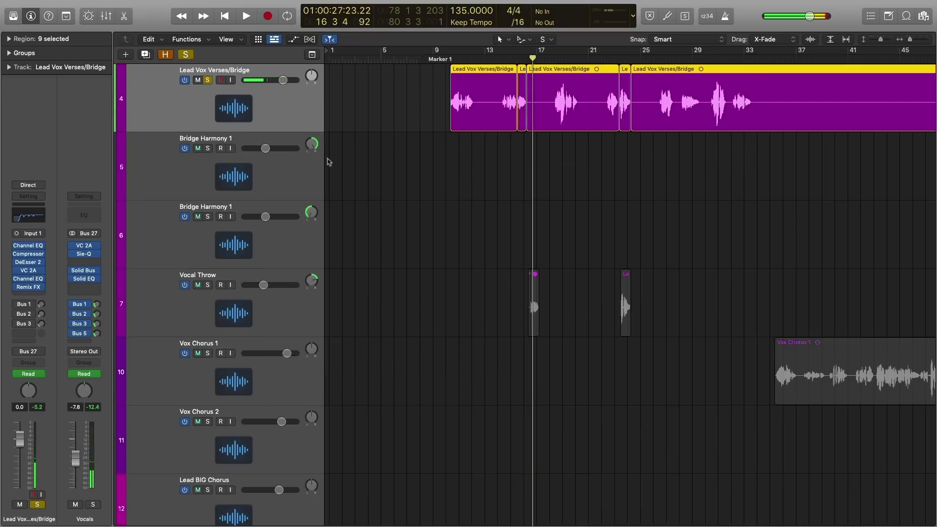
left_click(456, 179)
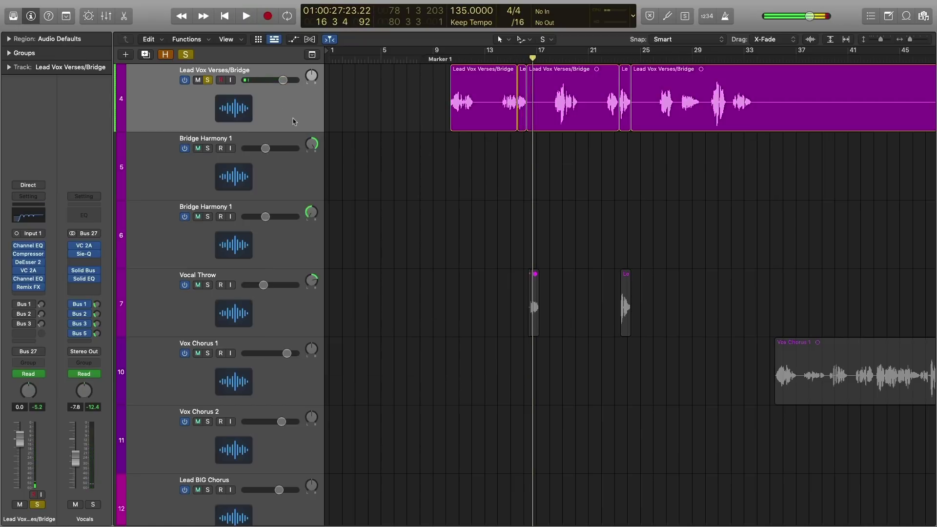
left_click(308, 118)
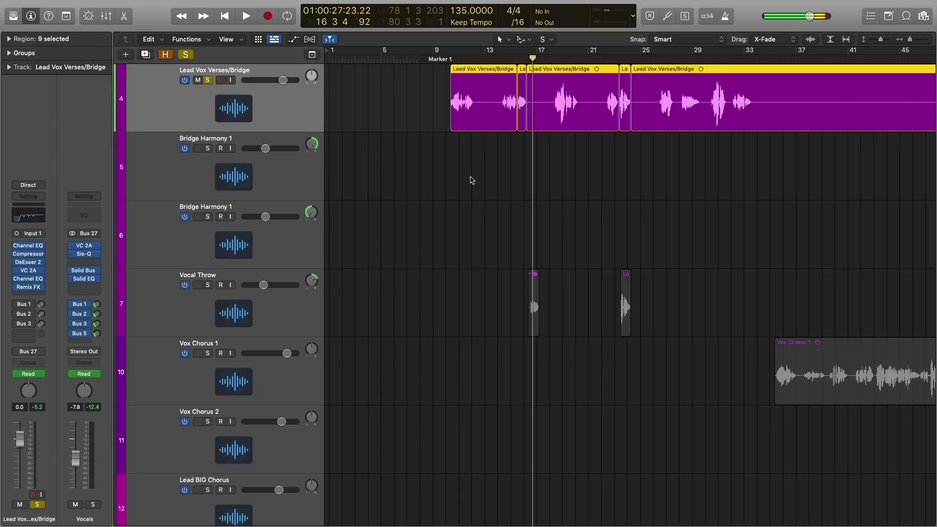
left_click(522, 124)
key("super+d")
- Copy the short vocal phrase onto the new track 5 and audition it
scroll(520, 129, "up", 5)
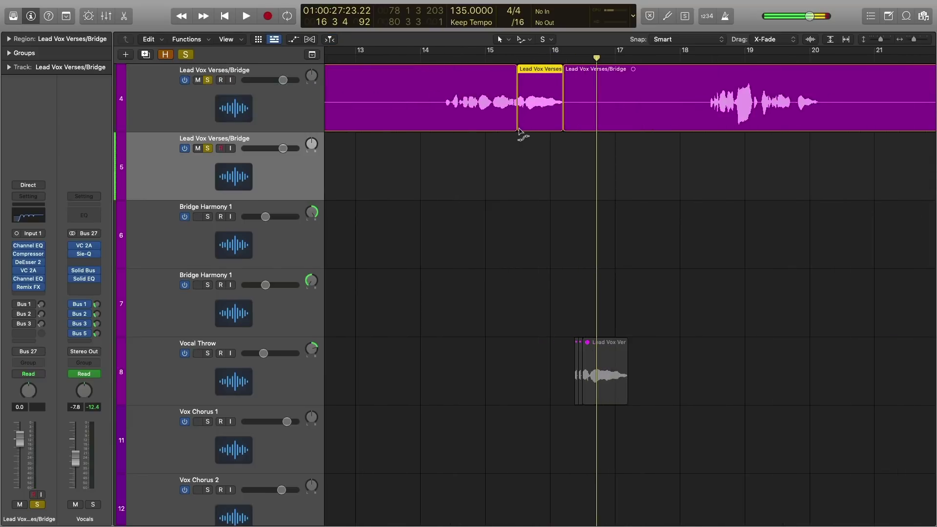
key("shift+space")
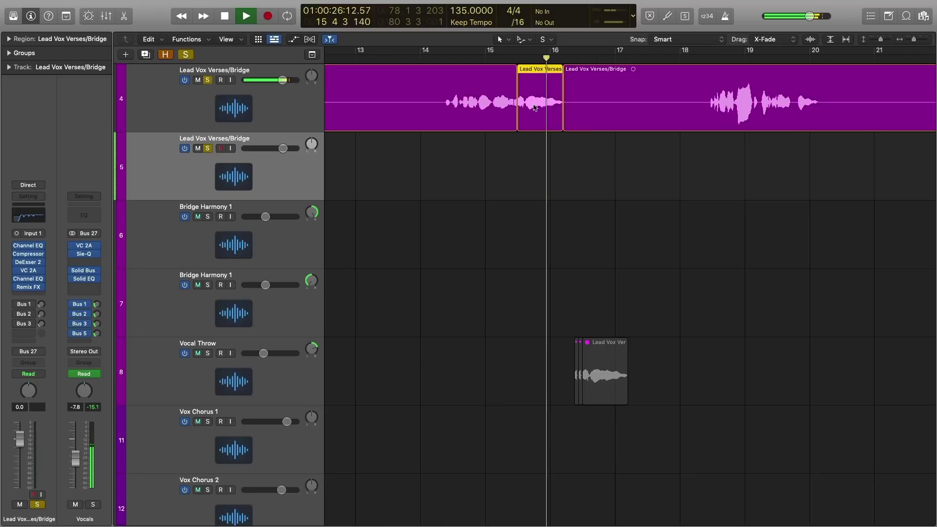
left_click_drag(534, 106, 534, 170)
key("space")
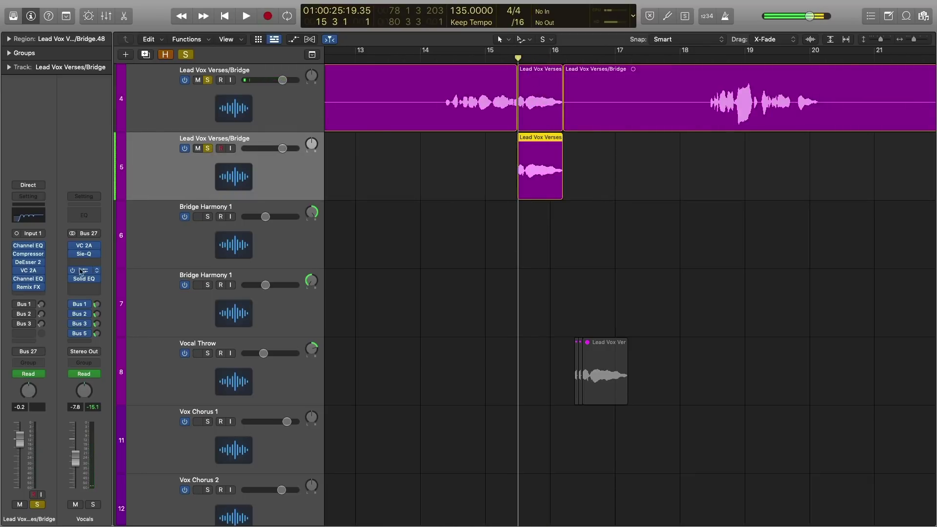
left_click(30, 287)
- Sweep the Reverb pad on the copied phrase from bar 15, then select the original vocal track
key("space")
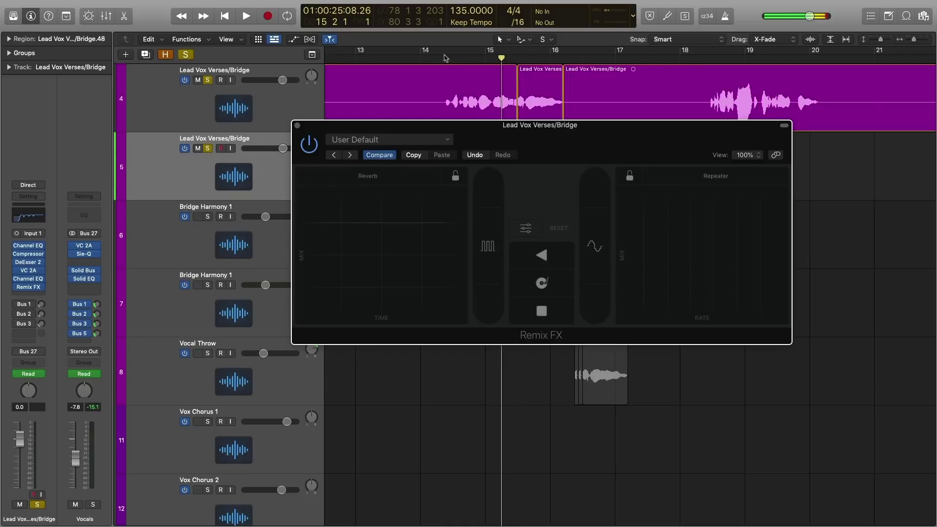
left_click(444, 326)
left_click_drag(445, 327, 388, 374)
left_click(501, 60)
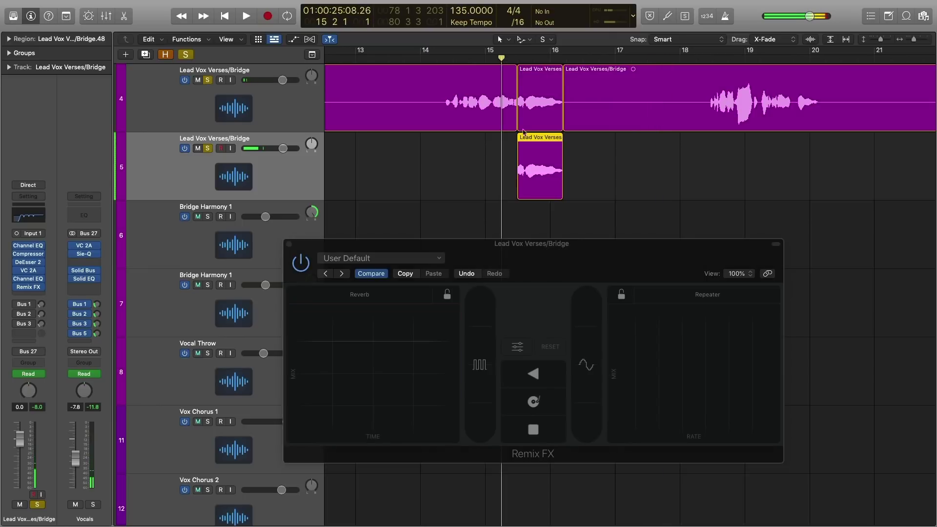
left_click(388, 370)
key("space")
left_click_drag(396, 367, 406, 399)
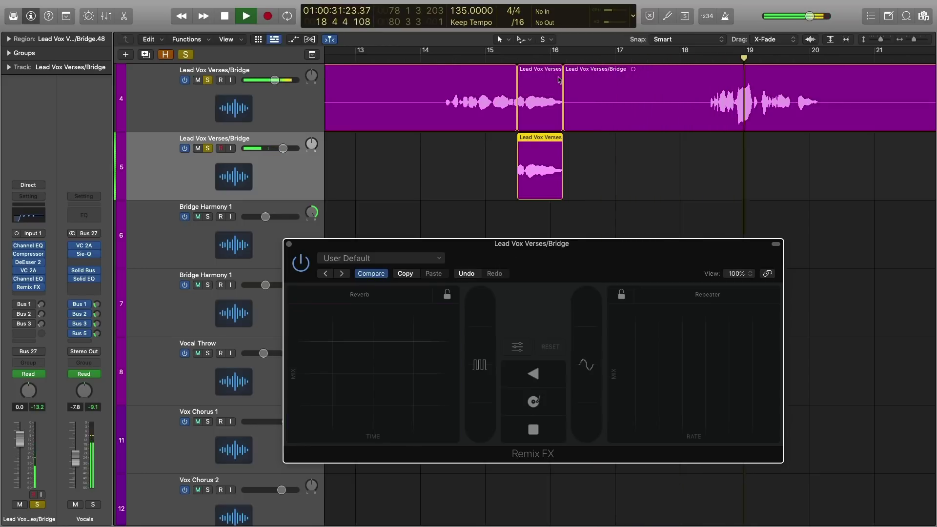
key("space")
left_click(147, 112)
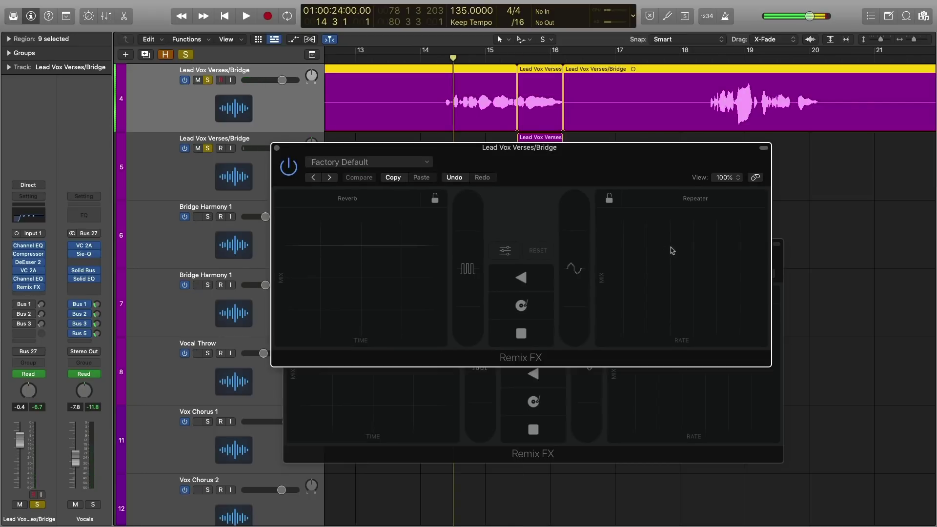
- Perform the Repeater and Gate effects on the lead vocal during playback
key("space")
left_click_drag(673, 253, 691, 251)
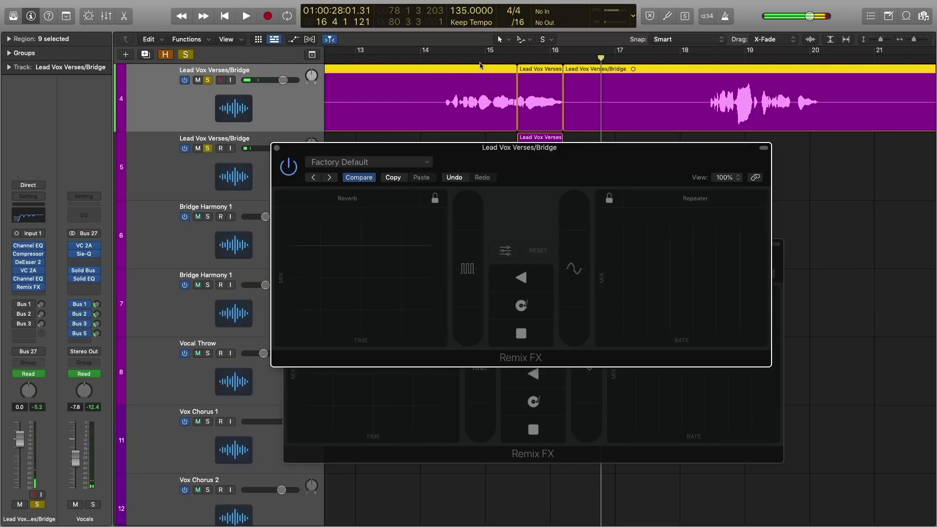
left_click_drag(468, 279, 472, 205)
key("space")
key("space")
key("space")
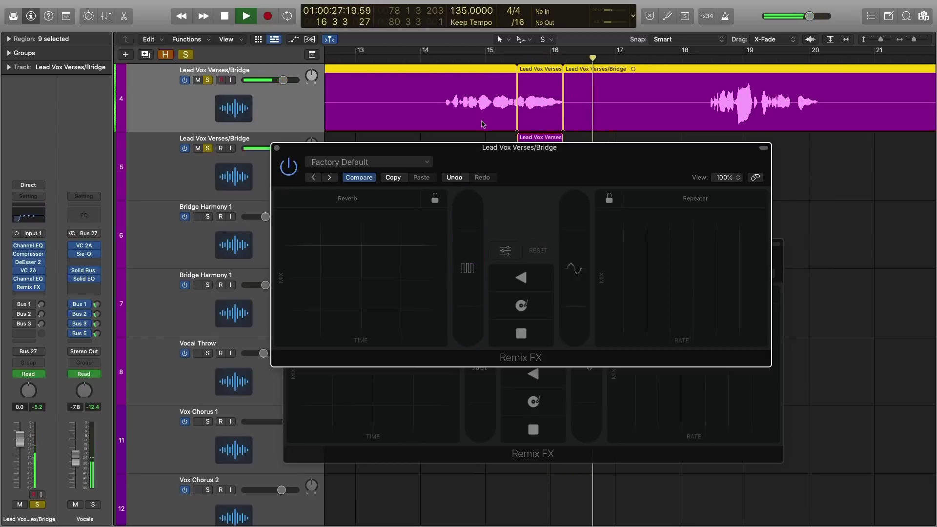
key("space")
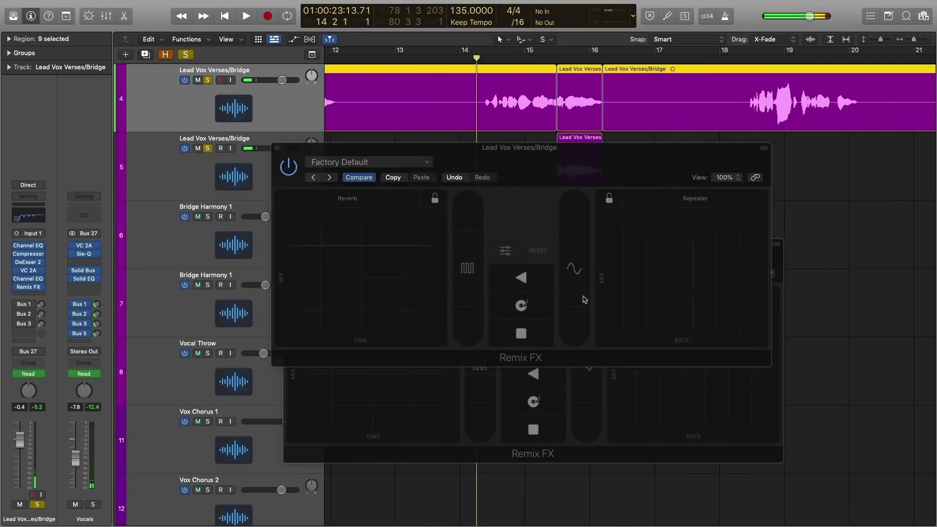
left_click_drag(581, 297, 574, 192)
key("space")
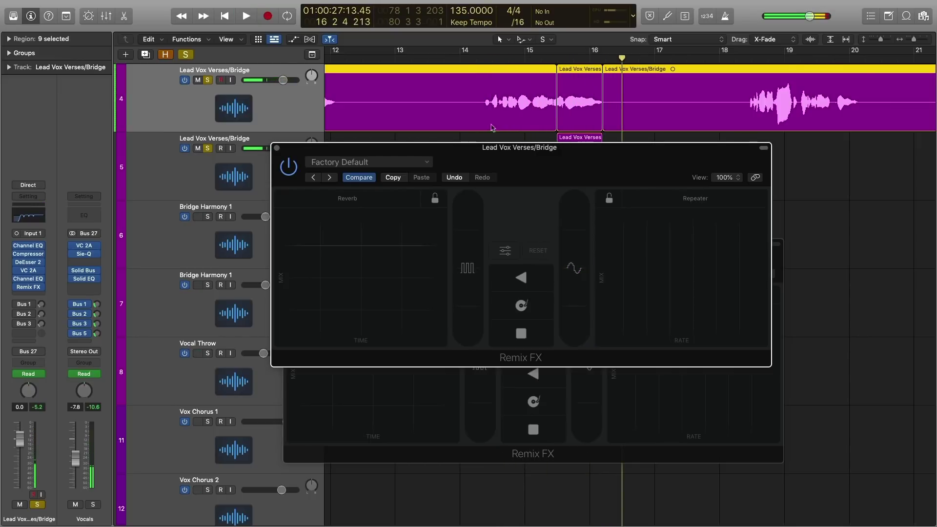
- Scratch the vocal twice with the Scratch pad, playing from bar 14
left_click(482, 61)
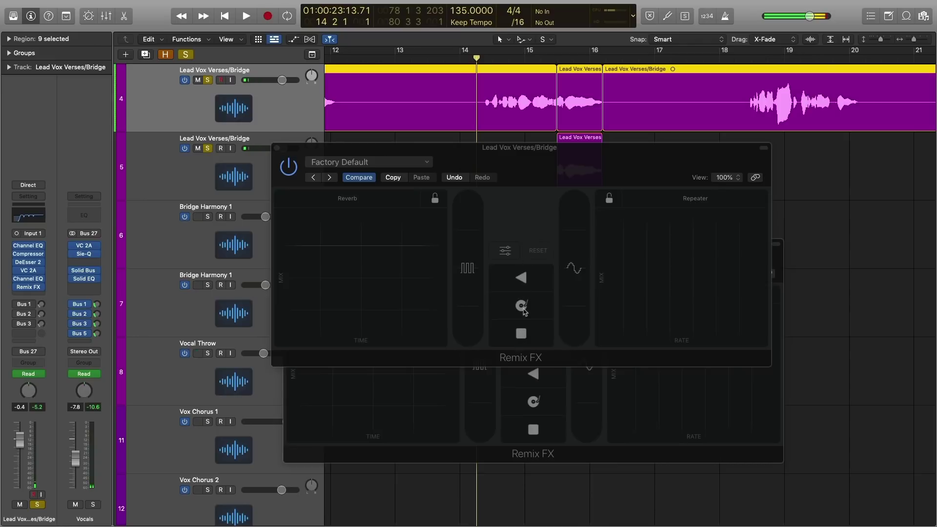
key("space")
left_click_drag(519, 311, 530, 308)
key("space")
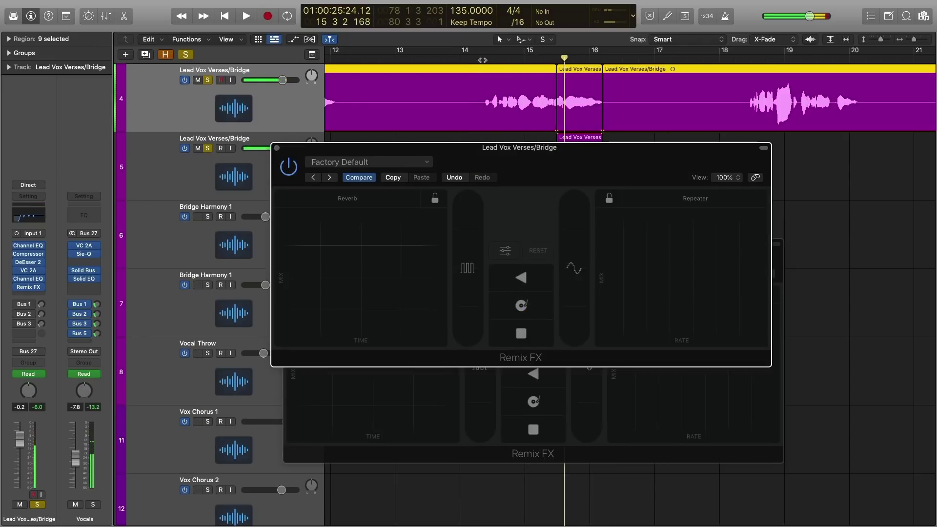
left_click(483, 61)
key("space")
left_click_drag(535, 277, 513, 282)
key("space")
- Apply the Stop effect from bar 14, then close both Remix FX windows
left_click(492, 62)
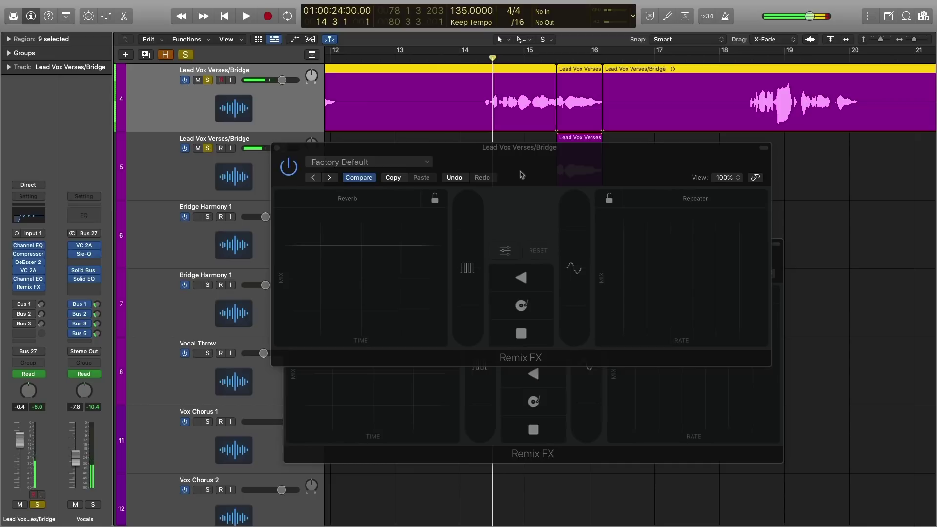
key("space")
left_click_drag(513, 336, 511, 336)
key("space")
left_click(277, 148)
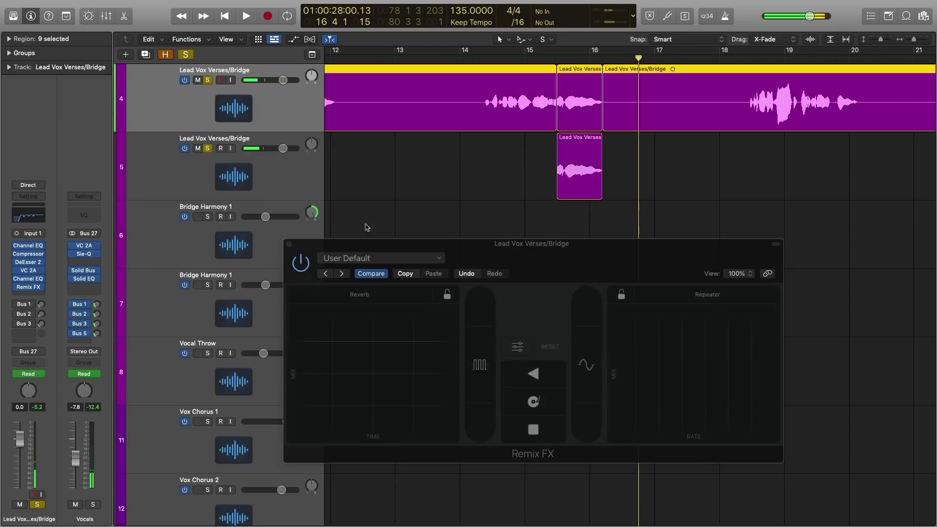
left_click(289, 244)
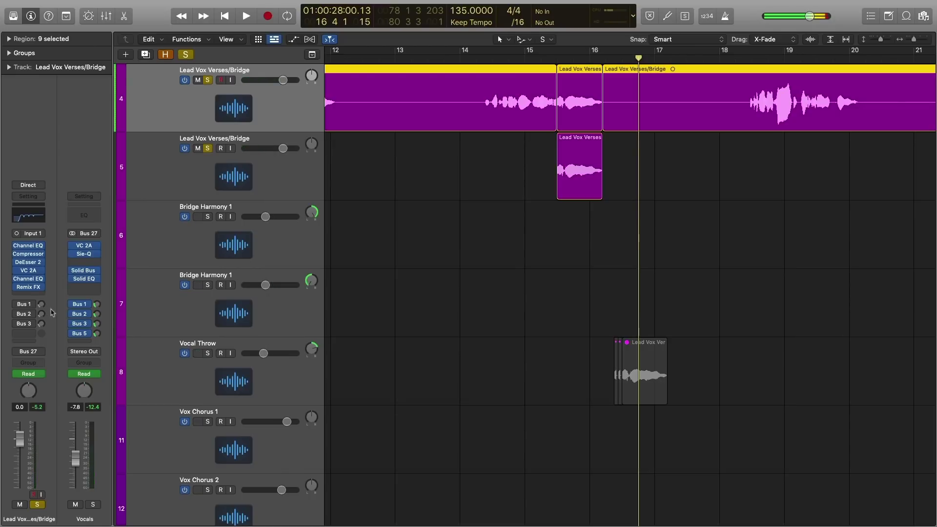
- Swap the Remix FX Reverb effect for Delay and return to bar 14
left_click(33, 288)
left_click(381, 201)
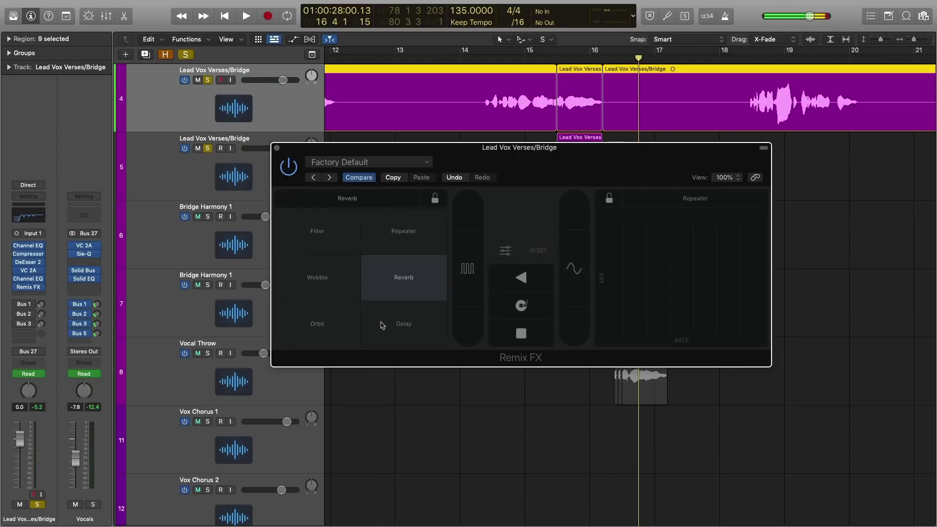
left_click(382, 326)
left_click(493, 57)
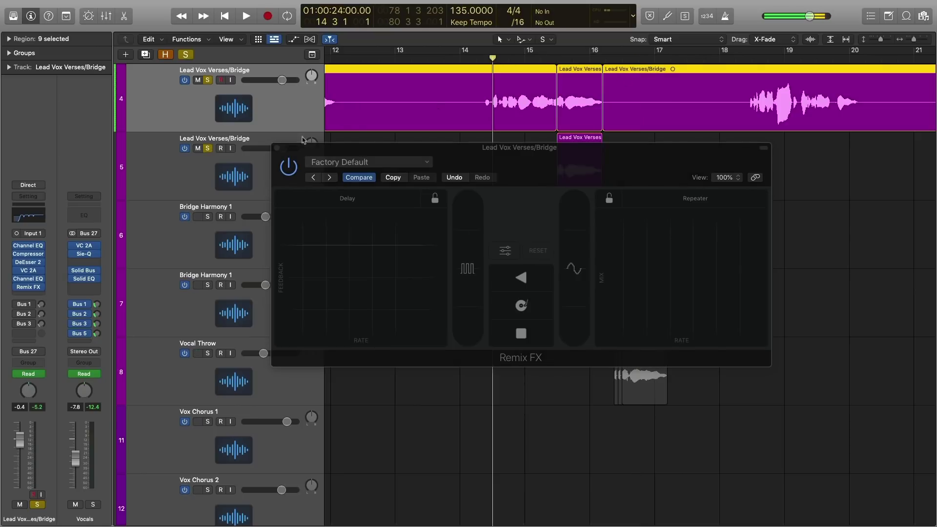
- Set the second Lead Vox track's Remix FX to Delay and perform it during playback
left_click(277, 149)
left_click(279, 141)
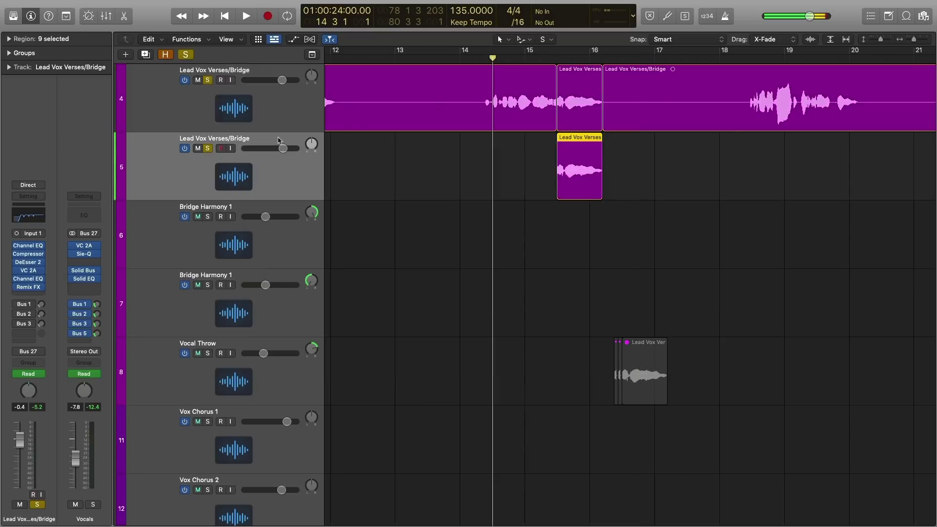
left_click(32, 288)
left_click(369, 294)
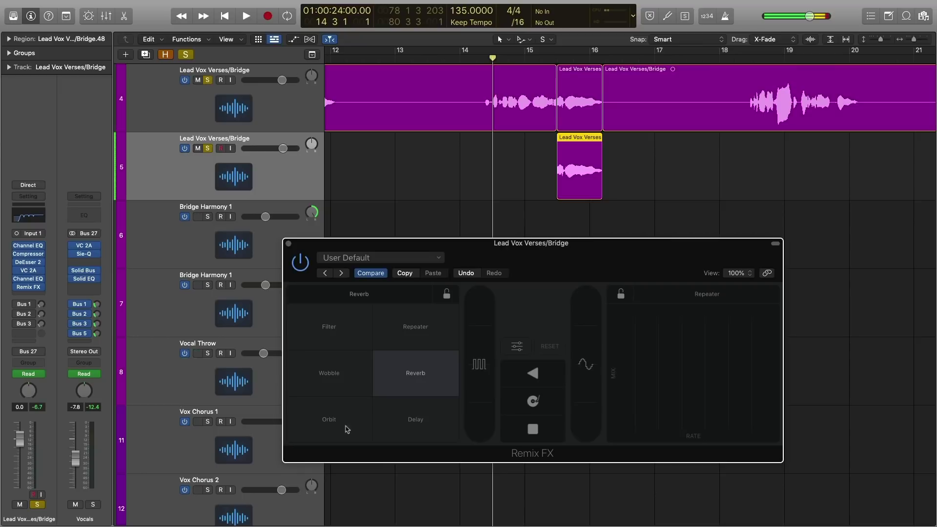
left_click(428, 415)
key("space")
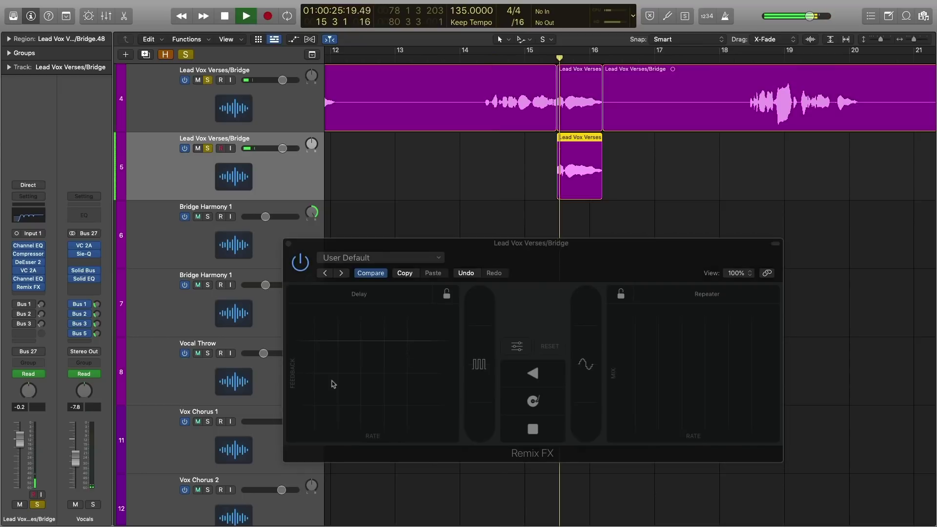
left_click_drag(326, 377, 368, 409)
key("space")
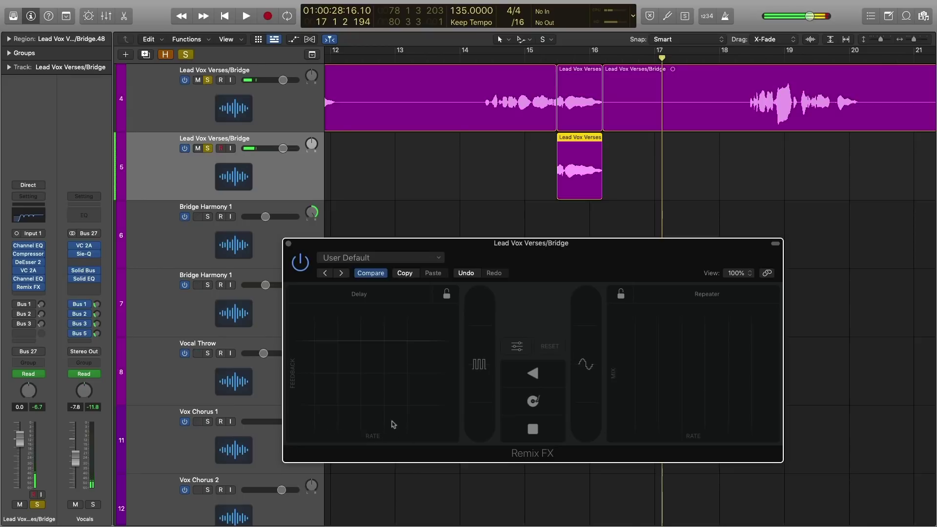
- Mute the duplicate vocal track and try the Delay on the main lead vocal
left_click(492, 80)
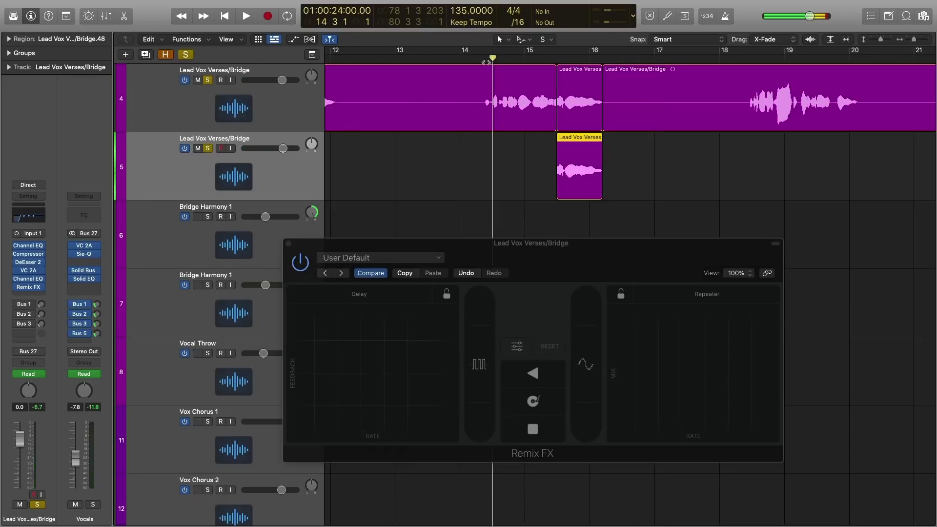
left_click(198, 151)
left_click(288, 244)
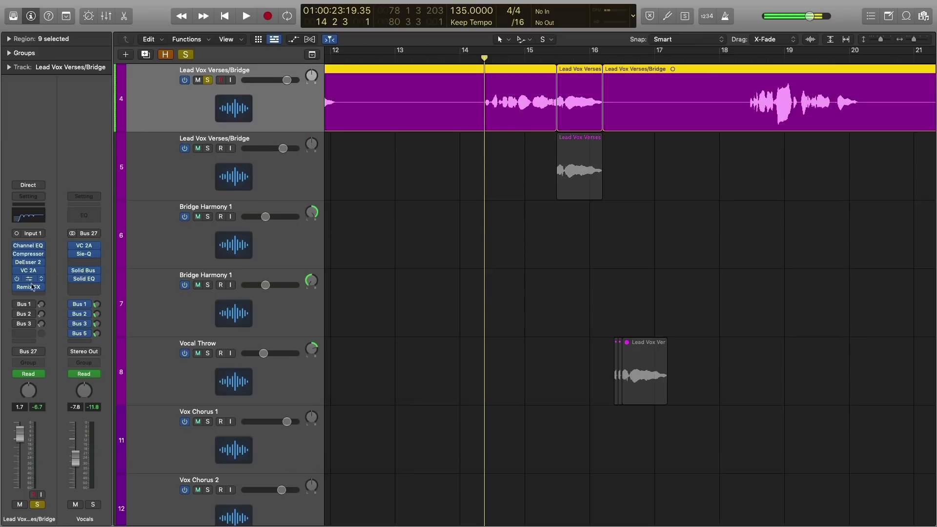
left_click(28, 286)
key("space")
left_click_drag(332, 280, 394, 216)
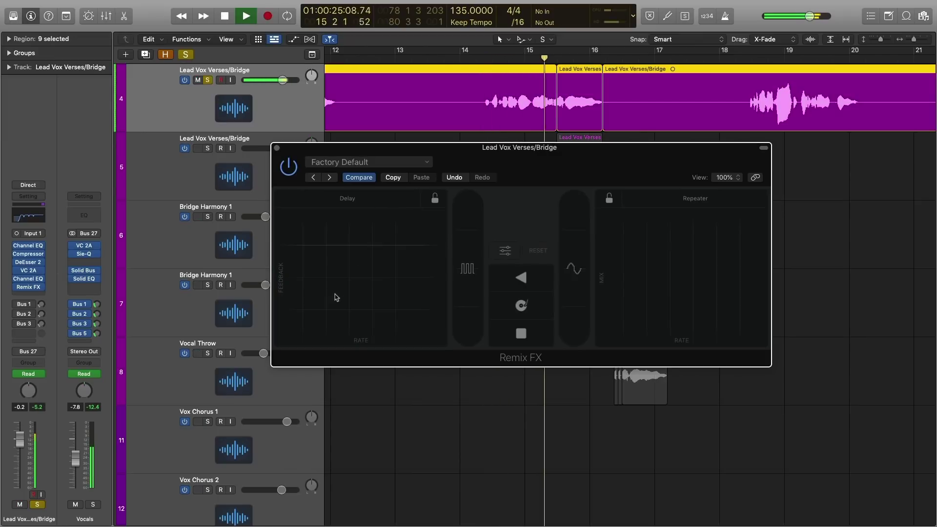
- Sweep the Delay XY pad over the lead vocal, shift the Remix FX window down-left, and show the effect grid
left_click_drag(335, 295, 363, 297)
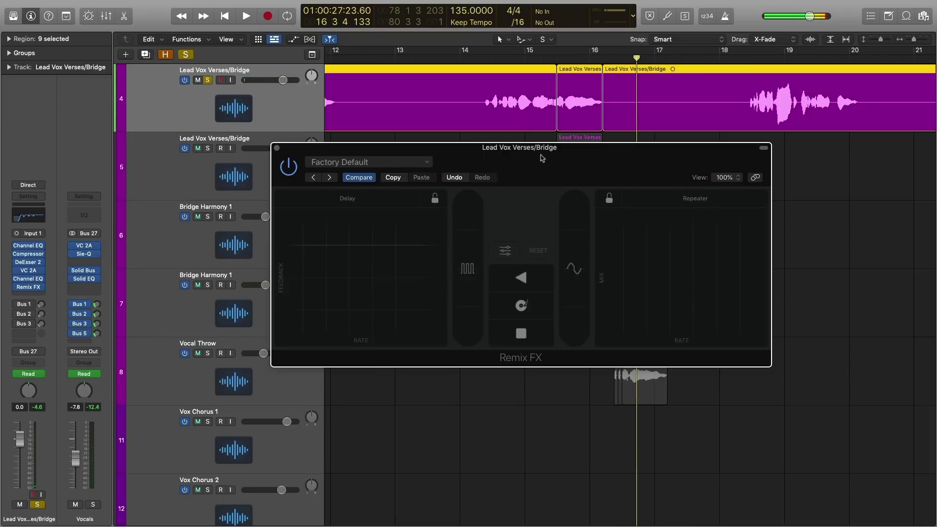
left_click_drag(542, 158, 495, 199)
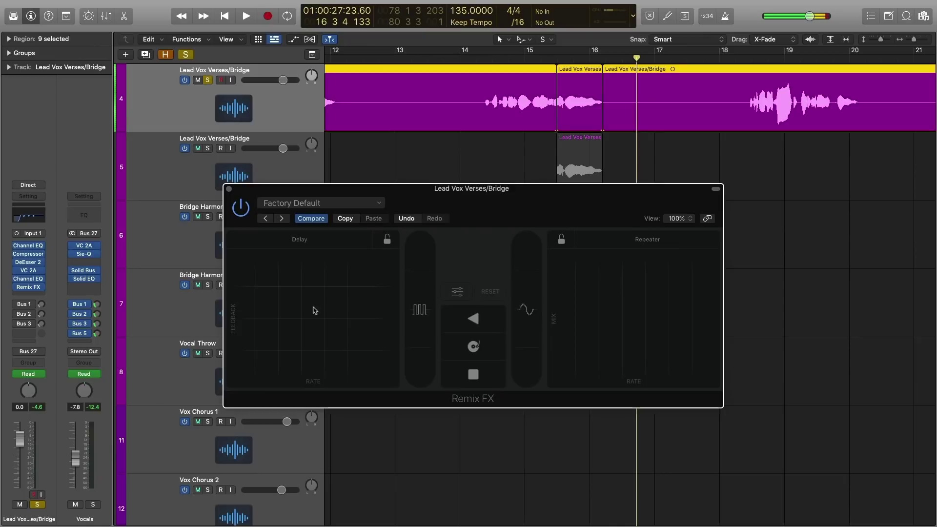
left_click(314, 245)
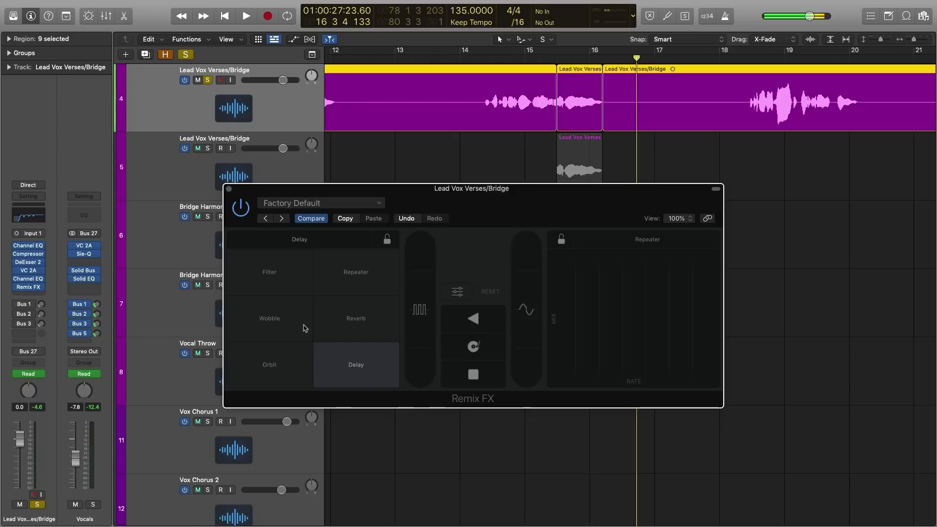
- Switch the left pad to Orbit and sweep it over the vocal playing from bar 14
left_click(299, 361)
left_click(485, 54)
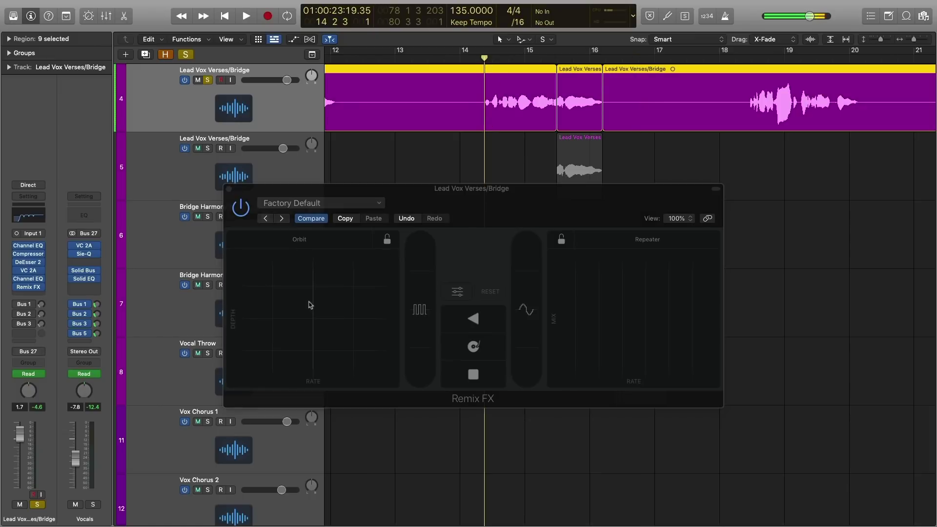
key("space")
left_click_drag(282, 339, 424, 236)
key("space")
- Replay from bar 14 with another Orbit sweep, then replace Orbit with Wobble
left_click(486, 64)
key("space")
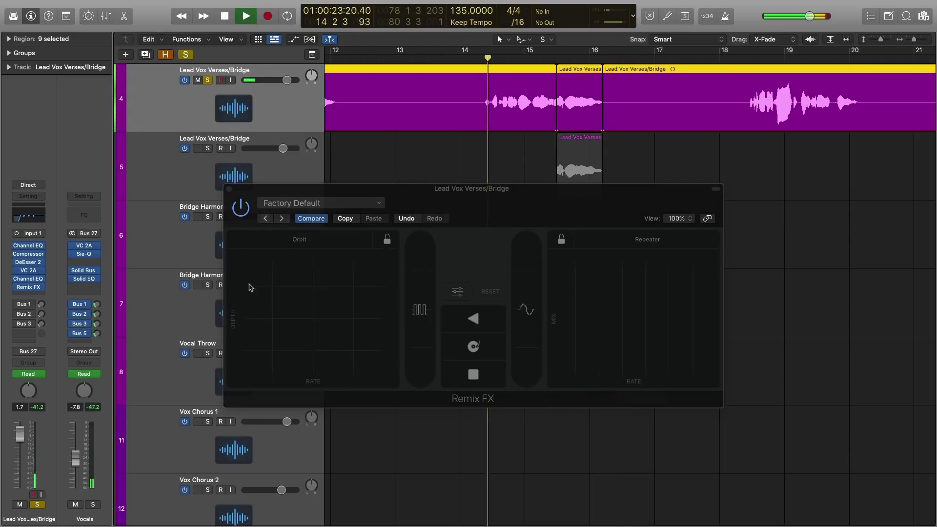
mouse_move(253, 286)
left_mouse_down()
mouse_move(252, 272)
mouse_move(261, 274)
left_mouse_up()
key("space")
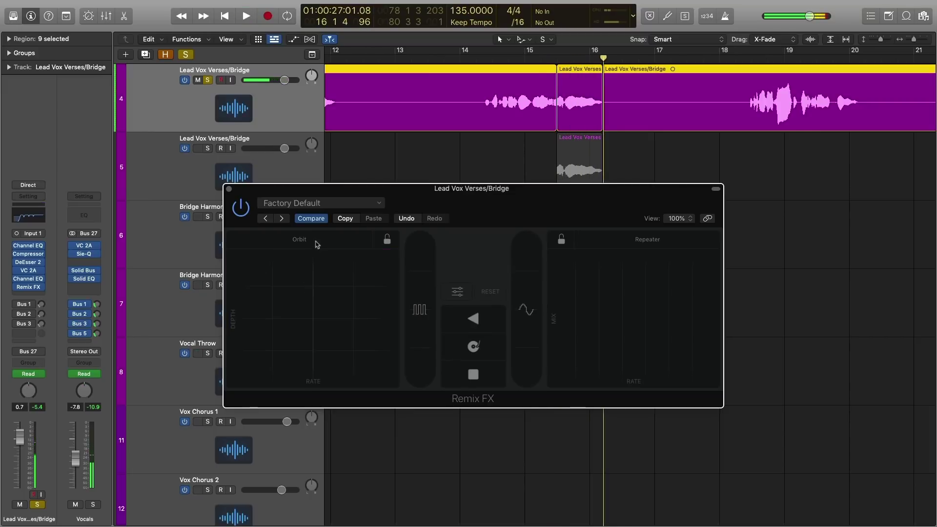
left_click(316, 244)
left_click(270, 318)
left_click(620, 245)
- Keep Repeater on the right pad and trigger it with the lock on, then unlock it
left_click(607, 240)
left_click(561, 242)
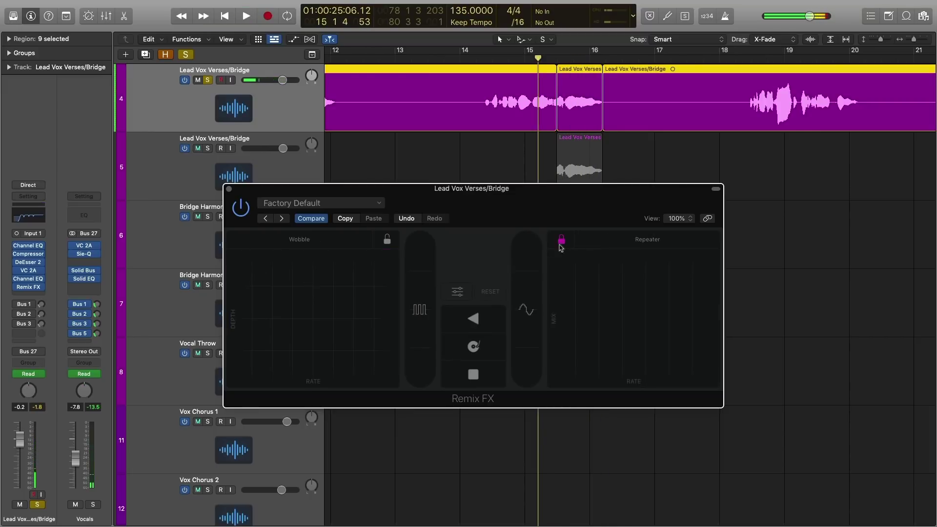
mouse_move(611, 325)
left_mouse_down()
mouse_move(623, 309)
mouse_move(618, 329)
left_mouse_up()
left_click(561, 240)
- Sweep Repeater stutters across the lead vocal, then close the Remix FX window
left_click_drag(698, 301, 621, 310)
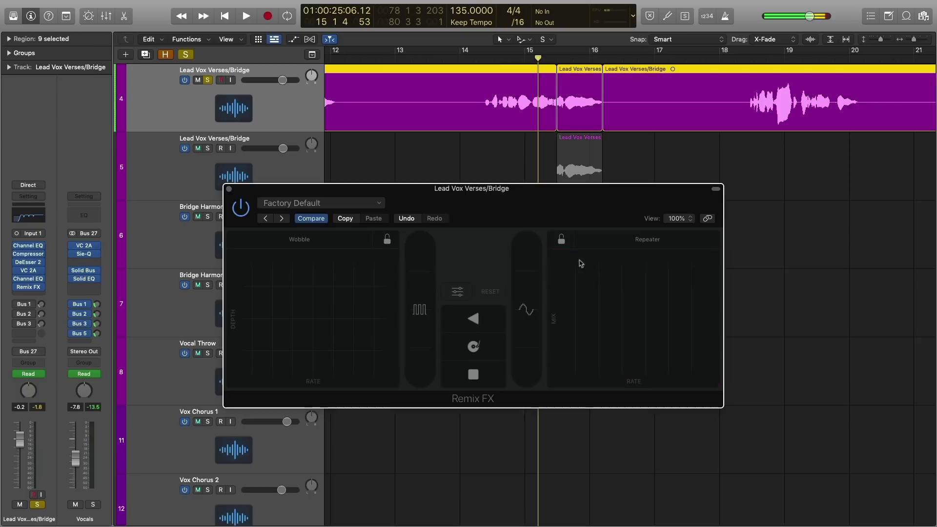
left_click(618, 244)
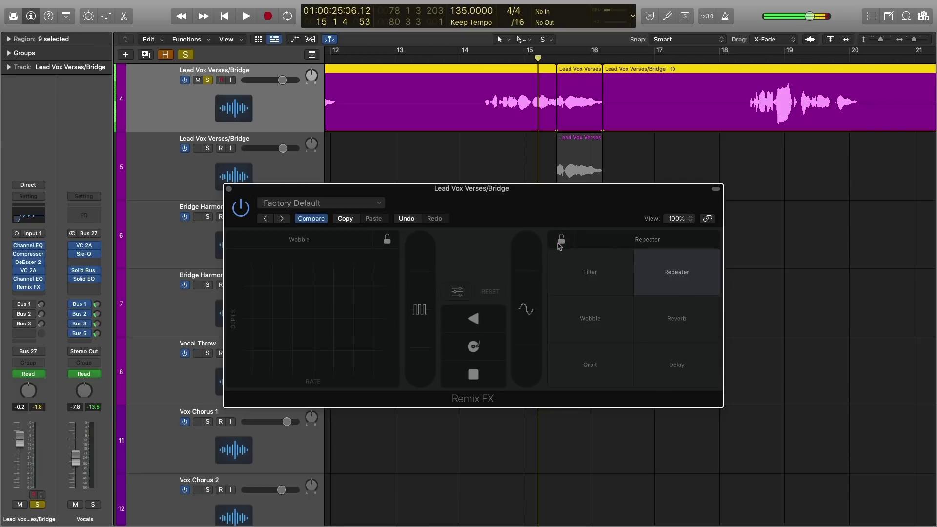
left_click(229, 189)
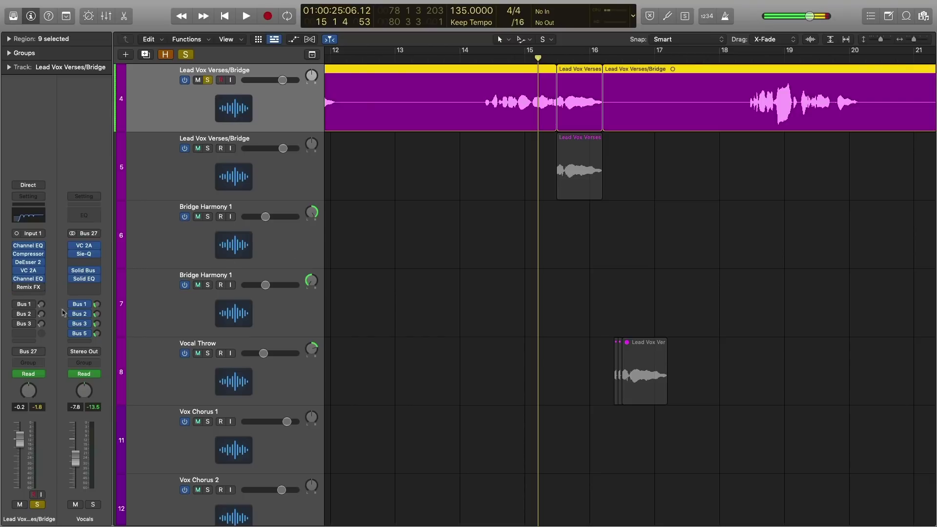
- Deselect regions, turn off Solo, zoom out to all tracks, and open the Stereo Out Remix FX
left_click(478, 266)
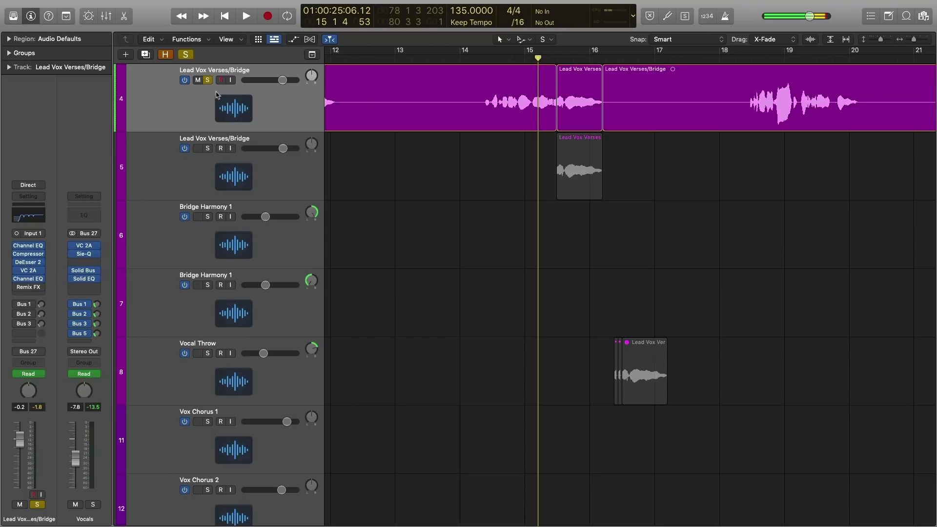
left_click(186, 55)
key("super+Left")
key("super+Up")
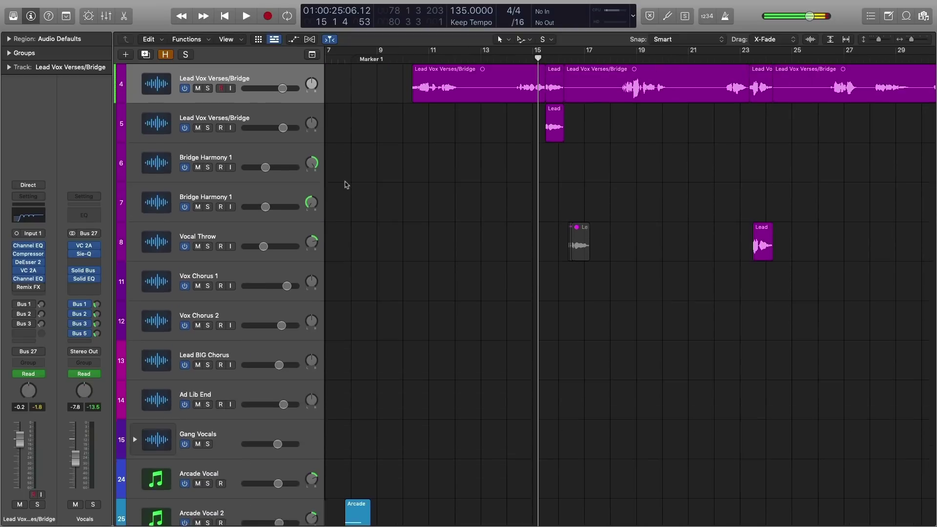
key("super+Up")
key("super+Up")
key("super+Up")
key("super+Up")
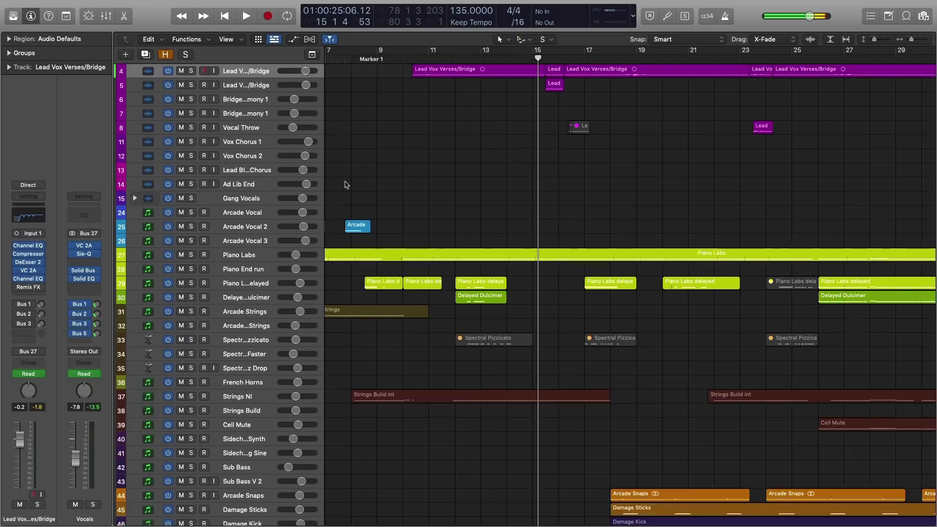
key("super+Up")
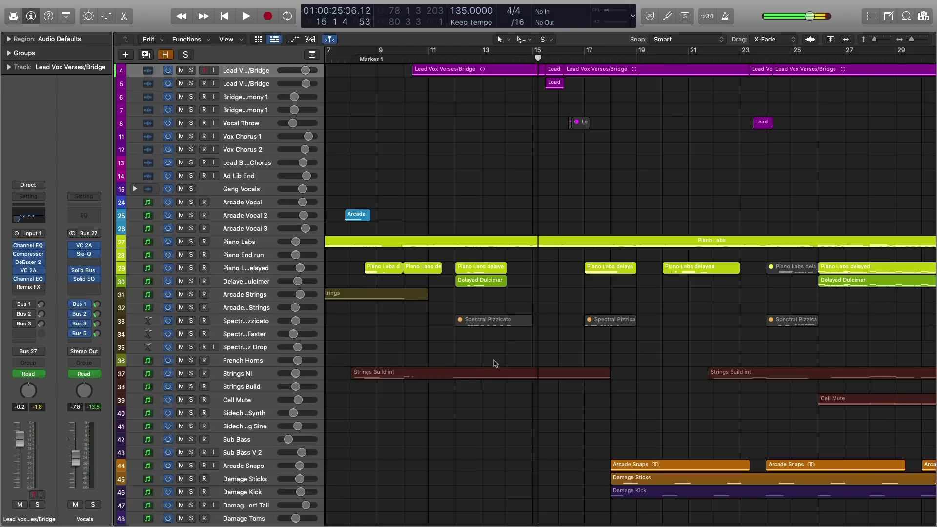
scroll(537, 357, "right", 10)
key("alt+r")
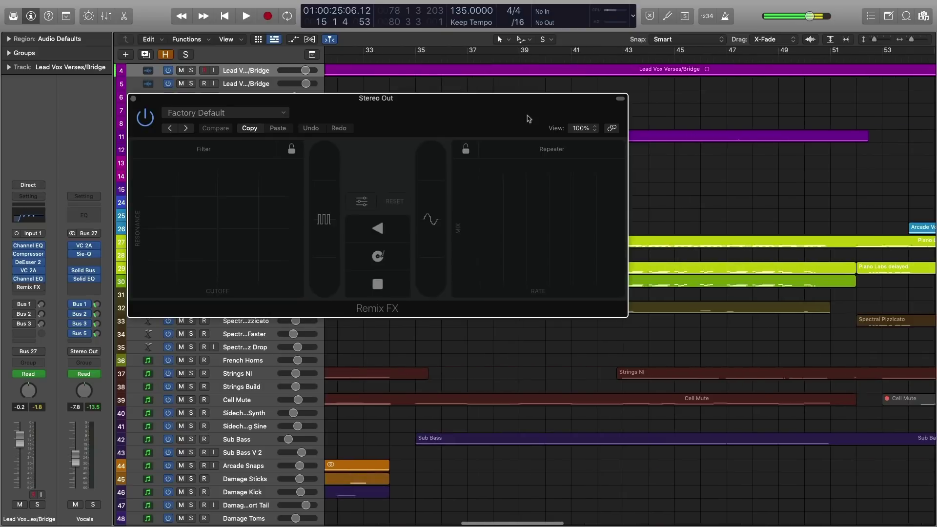
- Zoom out to the whole song, start playback, and open Stereo Out Remix FX from the Mixer
left_click(133, 99)
key("super+Left")
key("super+Left")
key("super+Left")
key("space")
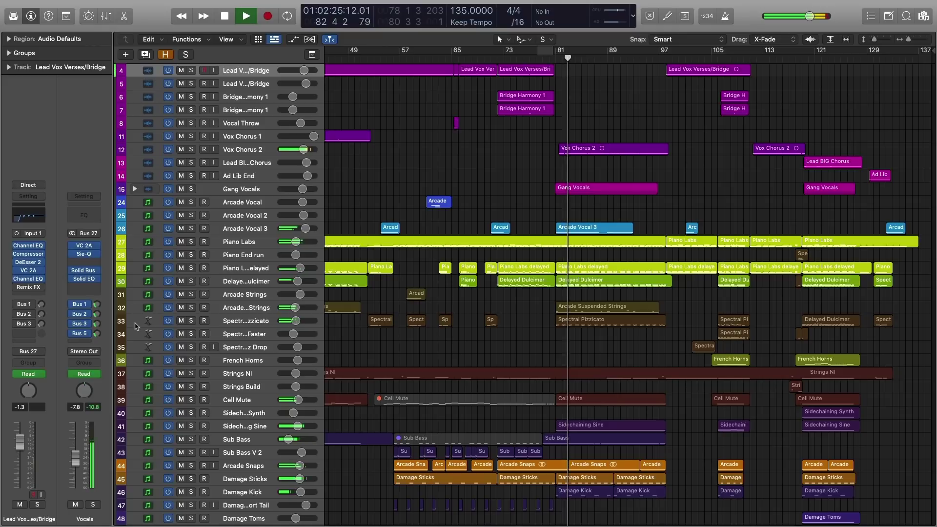
key("x")
scroll(855, 277, "right", 5)
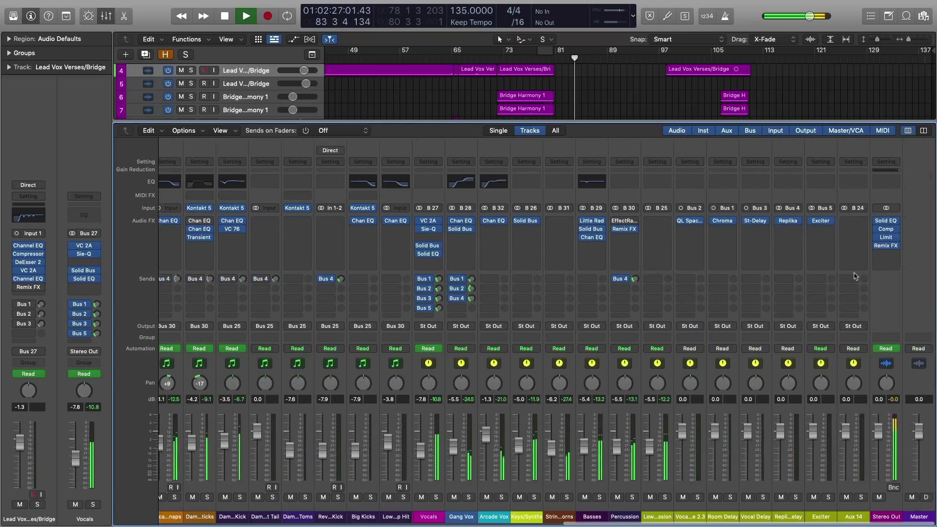
left_click(886, 246)
- Stutter the whole mix with repeated Repeater pad triggers and a short sweep
left_click(526, 205)
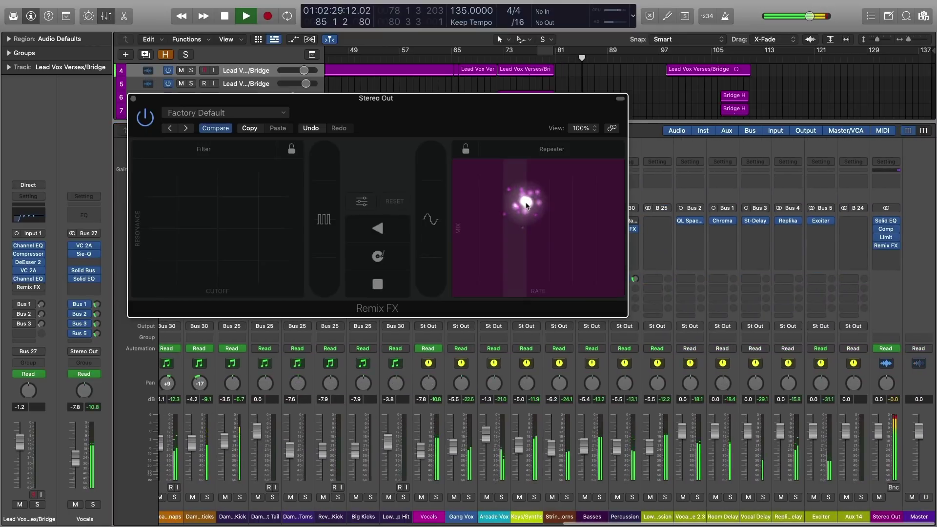
left_click(529, 203)
left_click(589, 200)
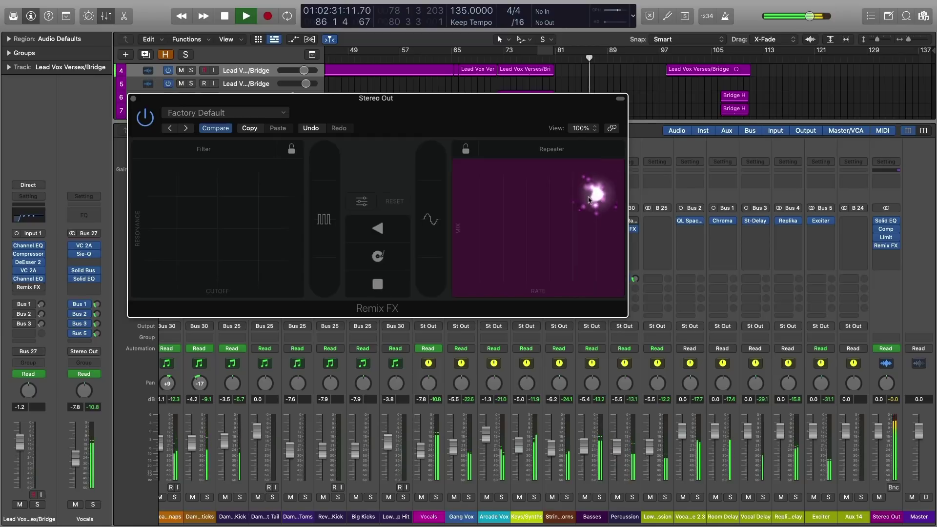
left_click(564, 203)
mouse_move(552, 211)
left_mouse_down()
mouse_move(554, 204)
mouse_move(549, 215)
left_mouse_up()
left_click(550, 215)
- Sweep the Filter cutoff upward on the mix, stop playback, and close the Stereo Out Remix FX
left_click(192, 212)
mouse_move(190, 211)
left_mouse_down()
mouse_move(234, 200)
mouse_move(263, 212)
mouse_move(215, 226)
mouse_move(168, 221)
mouse_move(205, 214)
left_mouse_up()
key("space")
left_click(133, 100)
- Reopen the Stereo Out Remix FX window with the Mixer hidden and start playback
key("x")
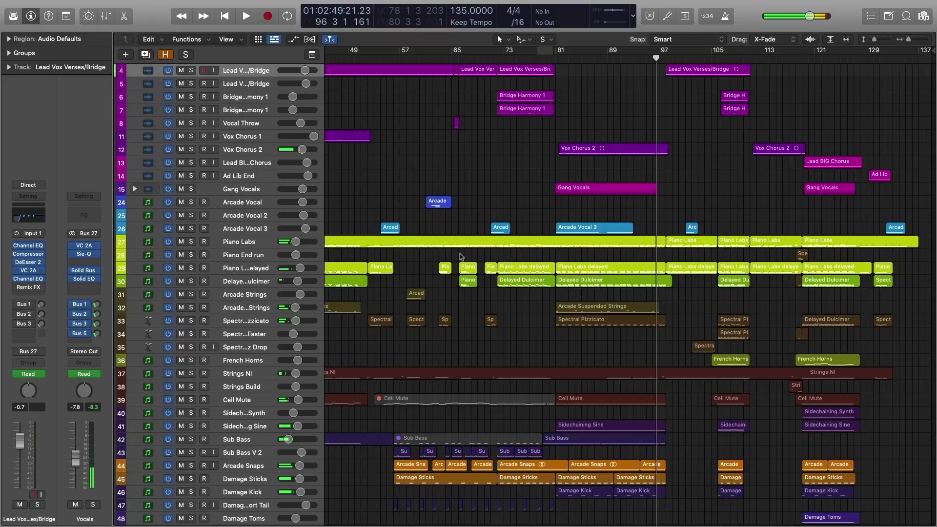
key("x")
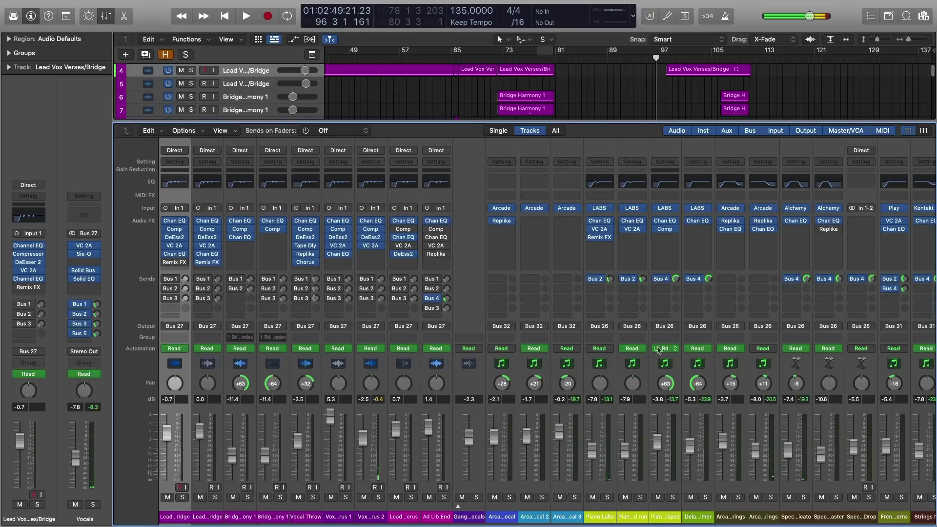
key("v")
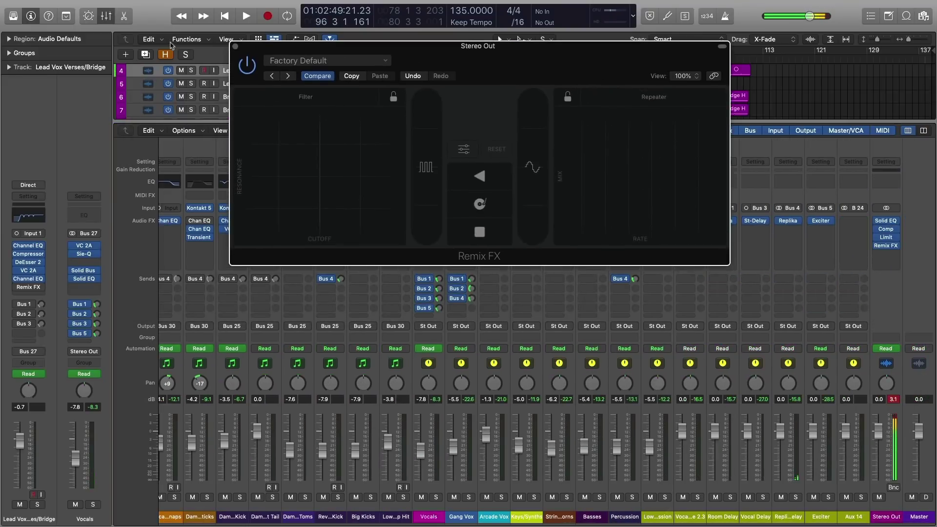
key("x")
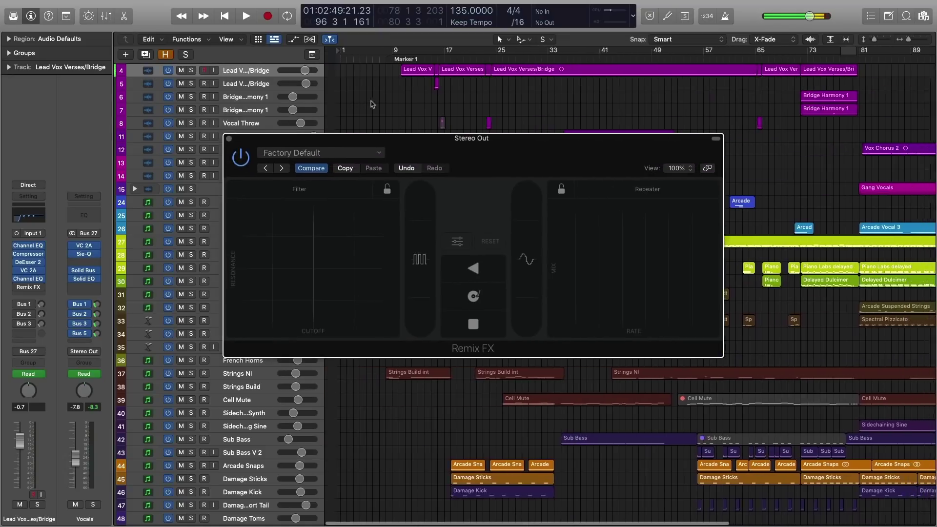
key("space")
- Replace Repeater with Reverb and sweep the Reverb pad across the mix, restarting playback midway
left_click(659, 319)
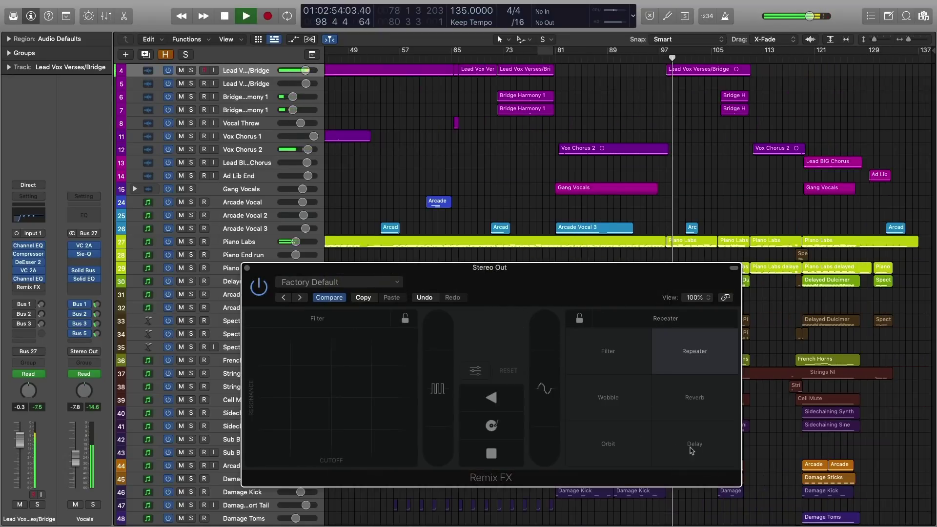
left_click(700, 414)
left_click_drag(635, 432, 700, 397)
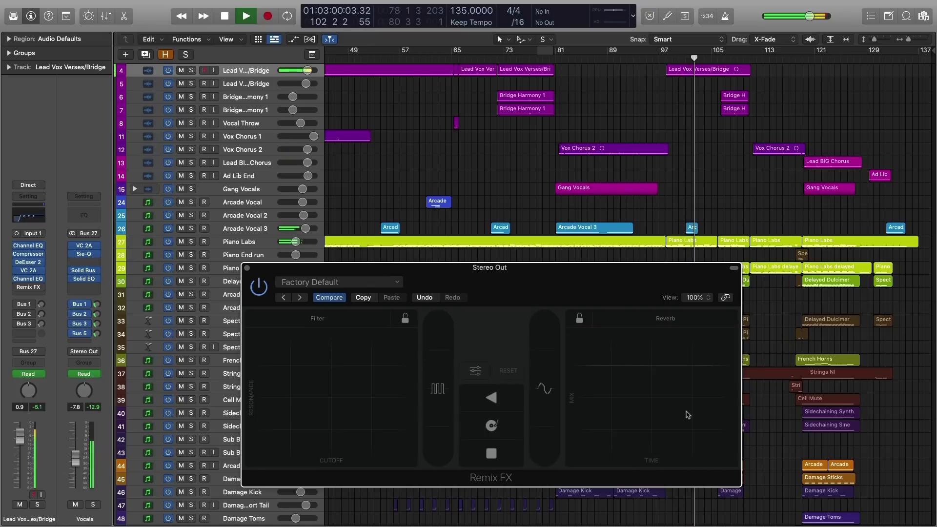
key("space")
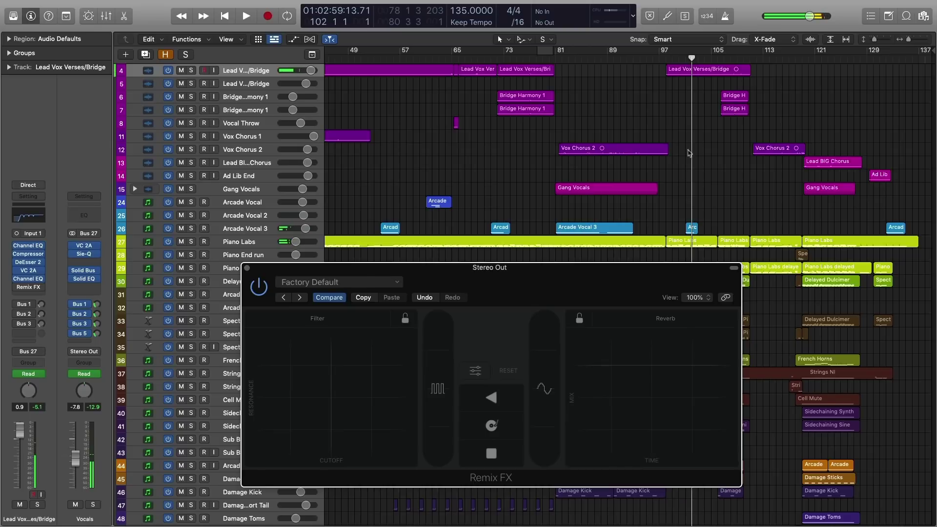
key("space")
left_click_drag(616, 426, 561, 393)
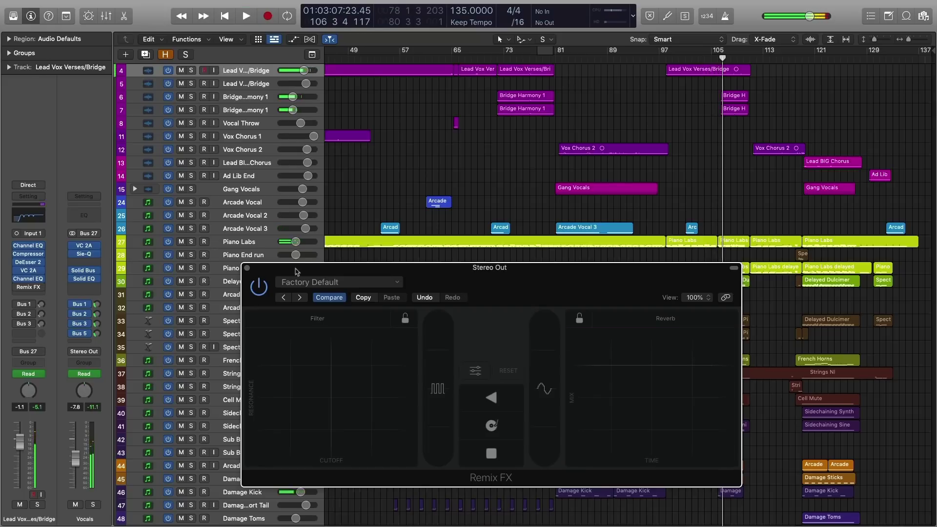
- Move the Remix FX window up, play from bar 119, and sweep the Reverb pad
left_click_drag(505, 279, 468, 104)
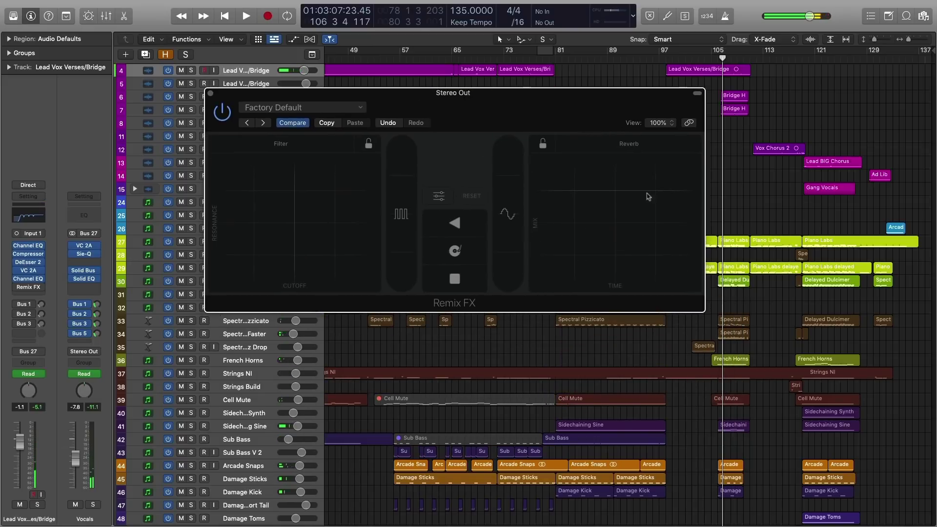
left_click(804, 61)
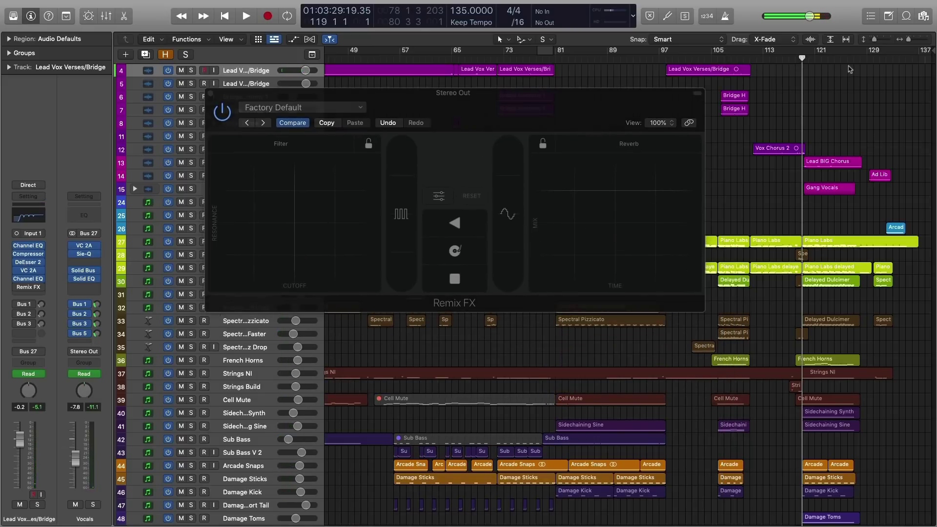
key("space")
left_click(615, 144)
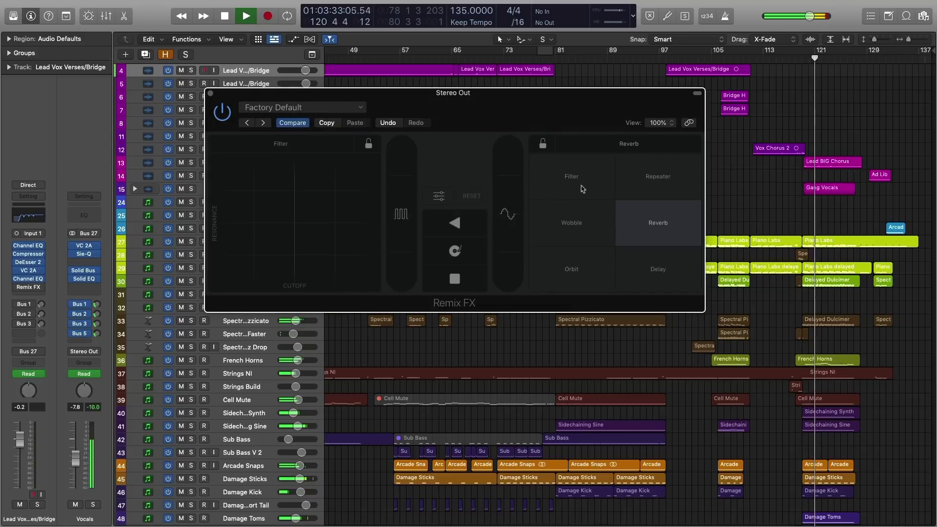
left_click_drag(502, 250, 504, 205)
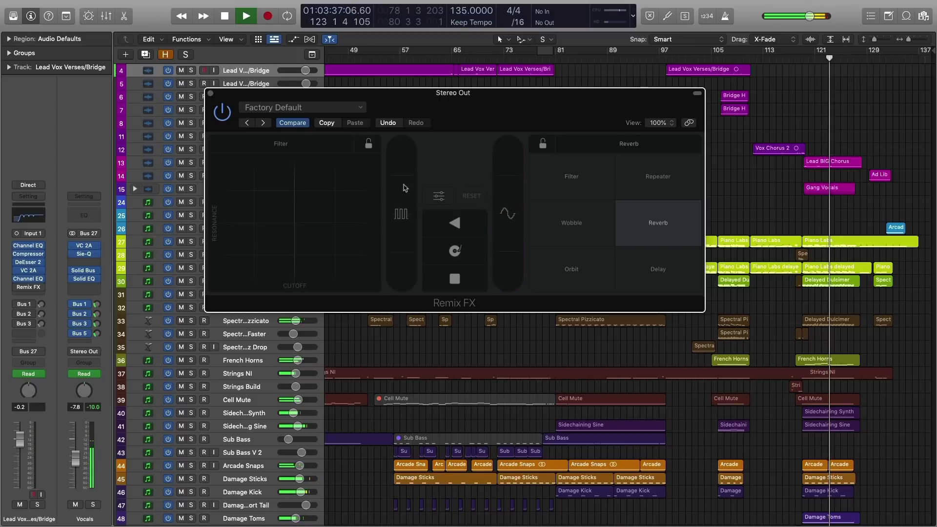
- Engage the Gater strip and Tape Stop, stop playback, and close the Stereo Out Remix FX
left_click_drag(401, 221, 399, 163)
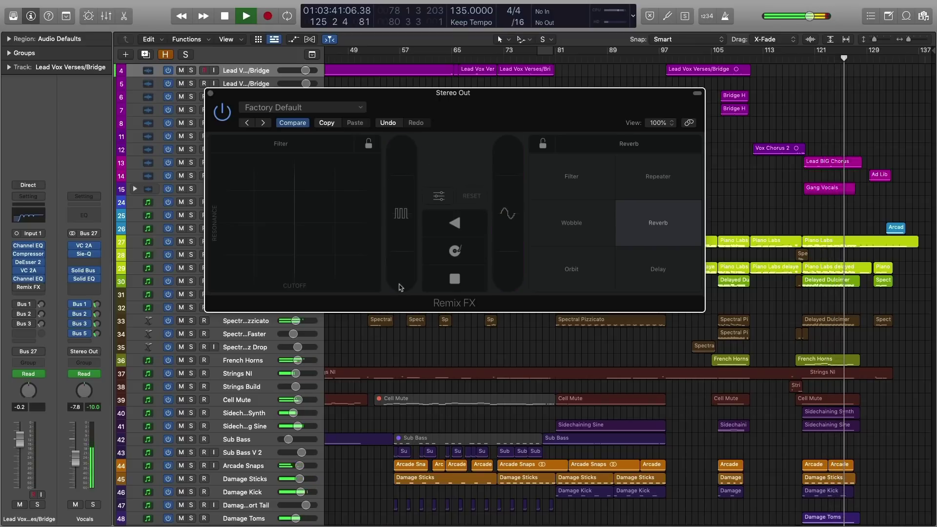
left_click_drag(399, 283, 401, 279)
left_click_drag(457, 279, 458, 279)
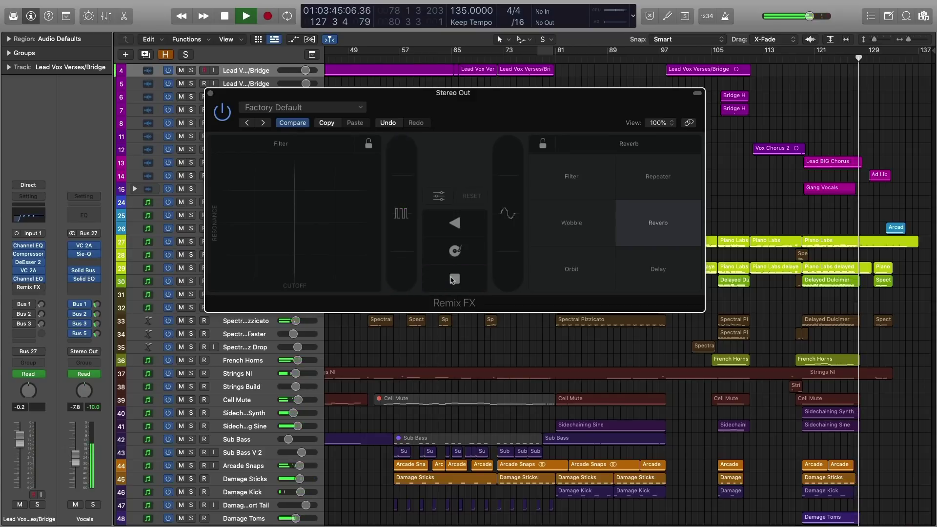
key("space")
left_click_drag(225, 97, 232, 136)
left_click(218, 133)
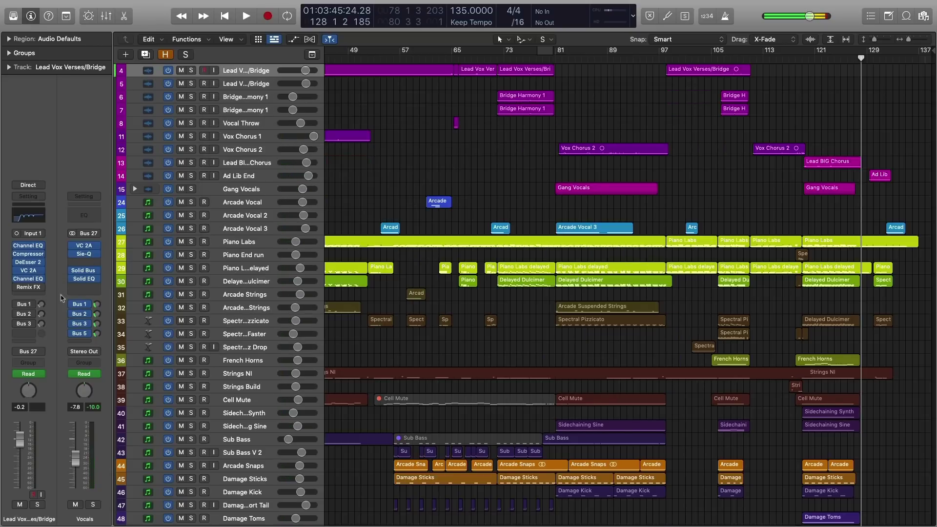
- Open Lead Vox Verses/Bridge Remix FX, try Wobble, Repeater, Downsampler and Gater, then move the window up
left_click(33, 291)
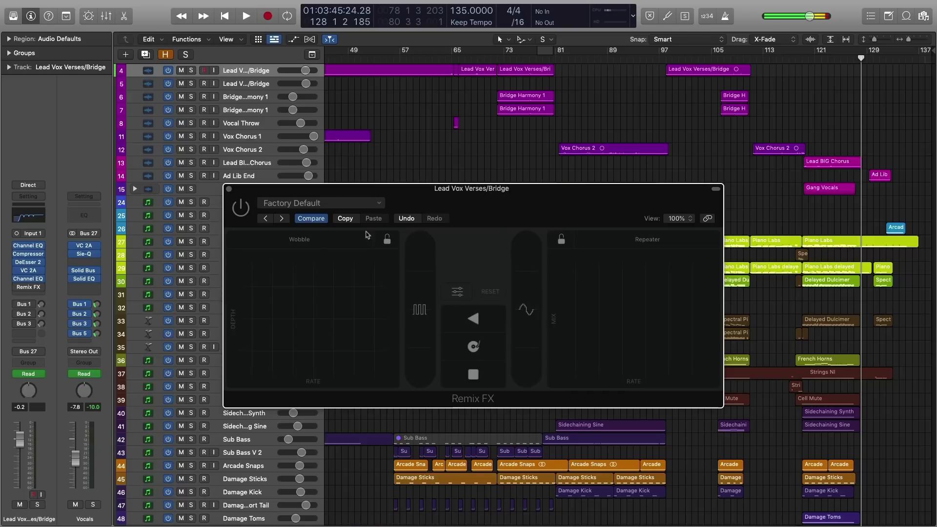
left_click_drag(359, 296, 341, 273)
left_click_drag(654, 281, 688, 297)
left_click_drag(527, 281, 527, 254)
left_click_drag(421, 283, 427, 259)
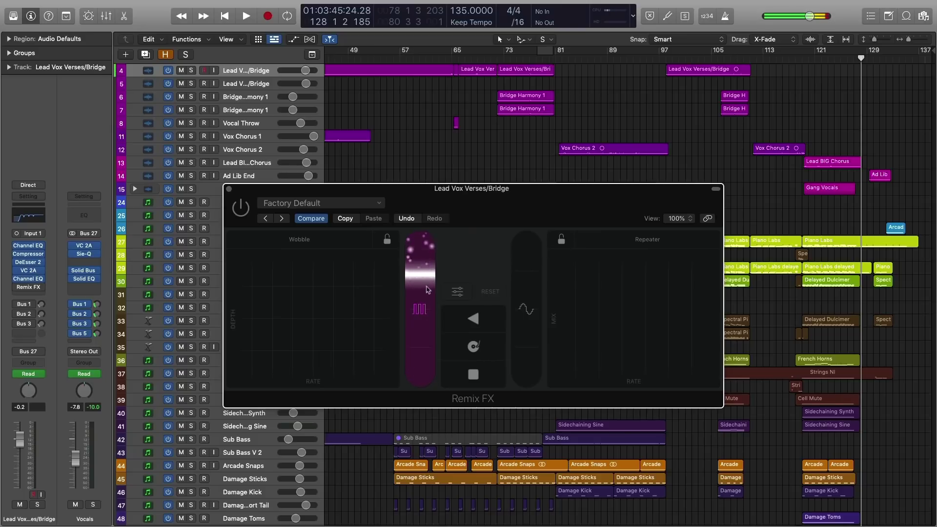
left_click_drag(426, 289, 414, 325)
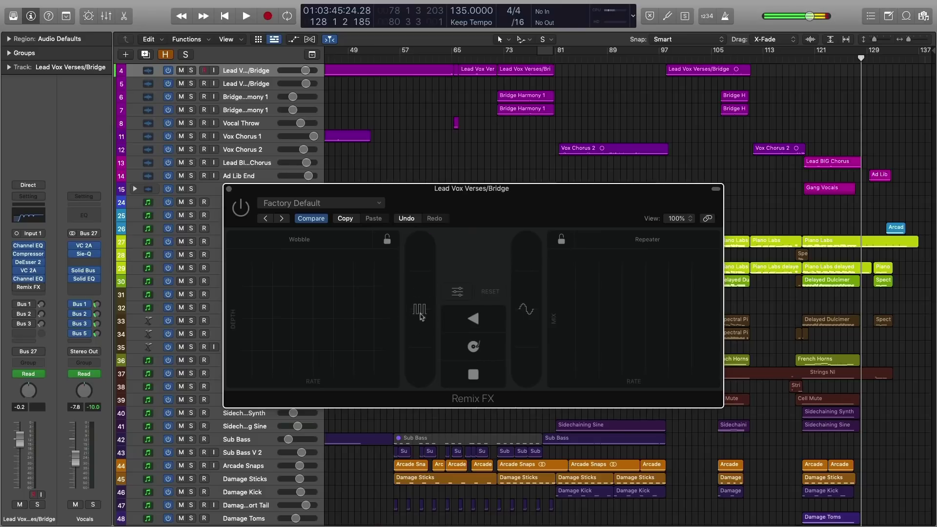
left_click_drag(505, 202, 467, 96)
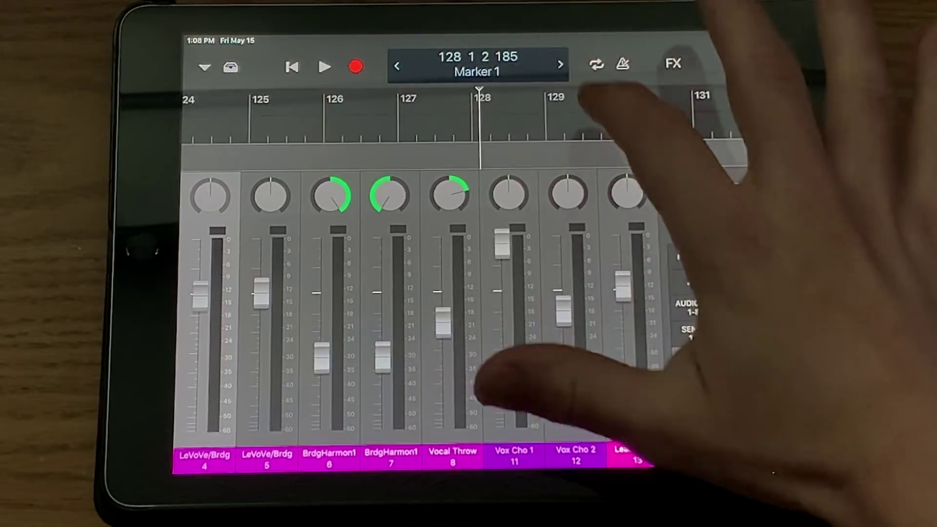
- Swipe the ruler in Logic Remote's mixer to return the playhead to bar 120
left_click_drag(541, 122, 614, 122)
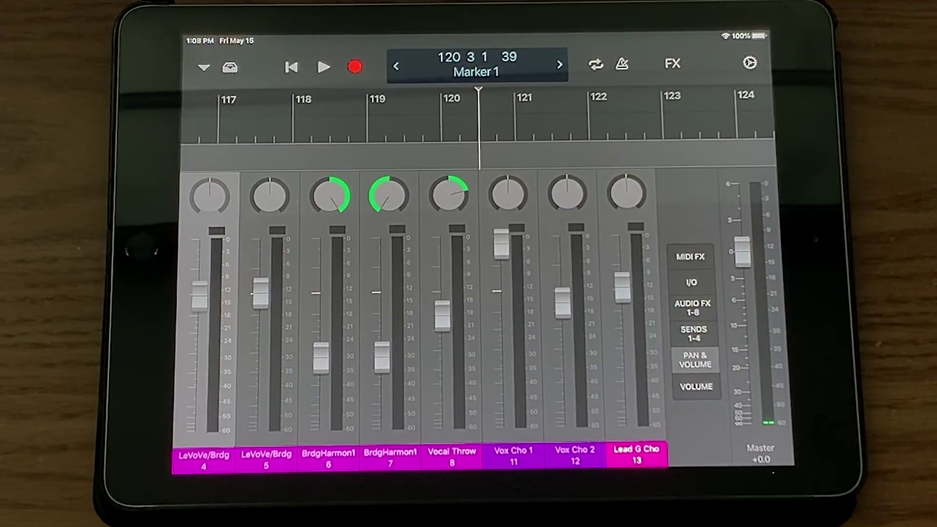
- Show the Remix FX pads in Logic Remote and start playback from bar 119
left_click(673, 64)
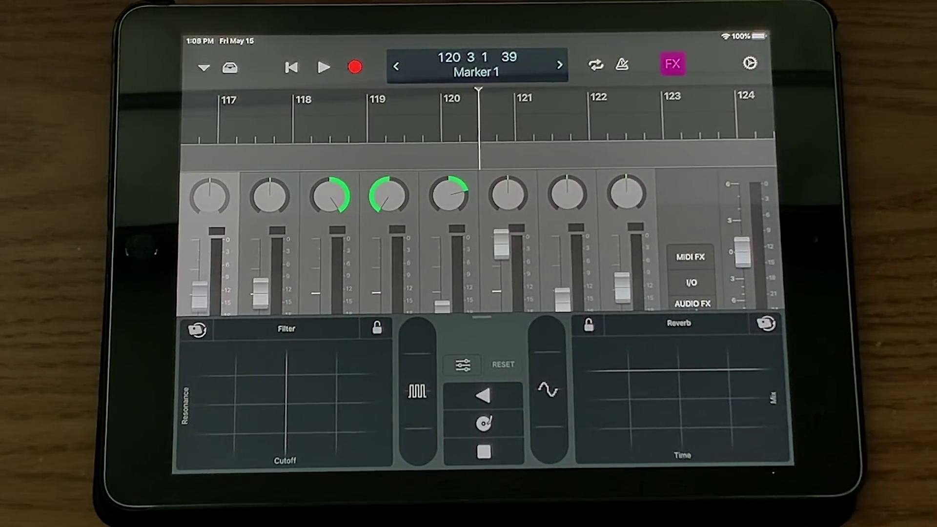
key("comma")
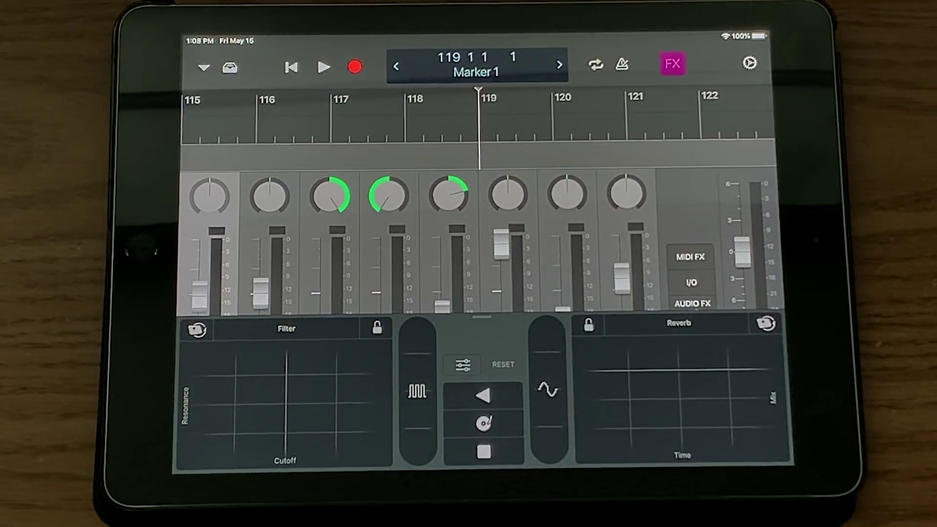
key("space")
- Sweep the Filter pad several times and the Reverb pad once, then show the Reverb pad's effect choices
left_click_drag(293, 395, 247, 379)
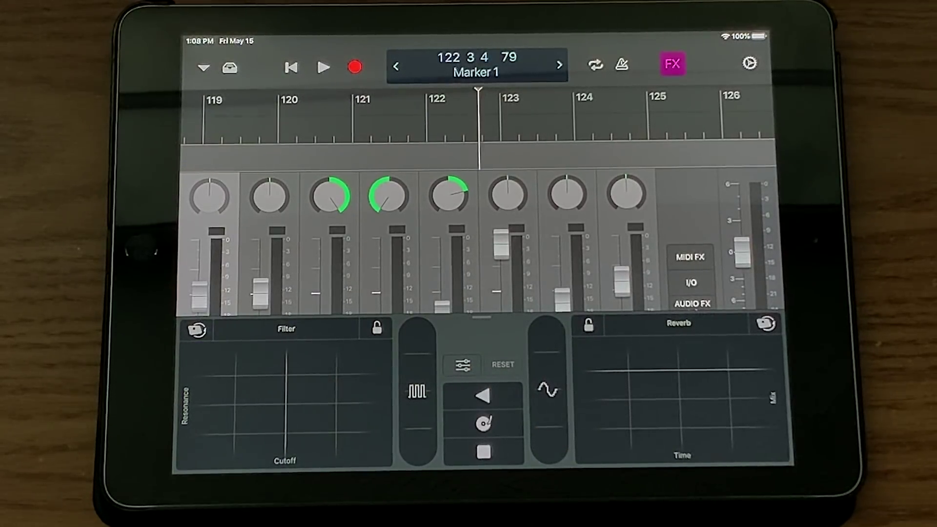
left_click(234, 378)
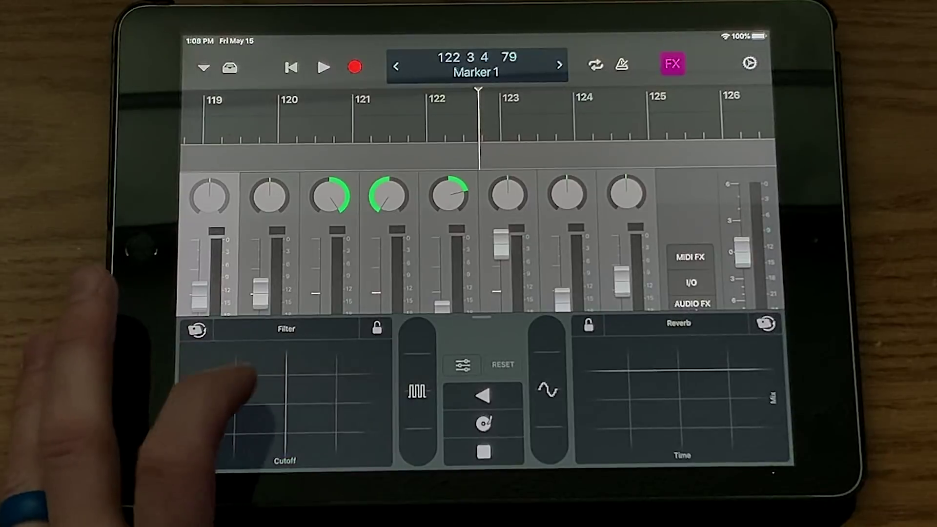
left_click_drag(337, 381, 356, 366)
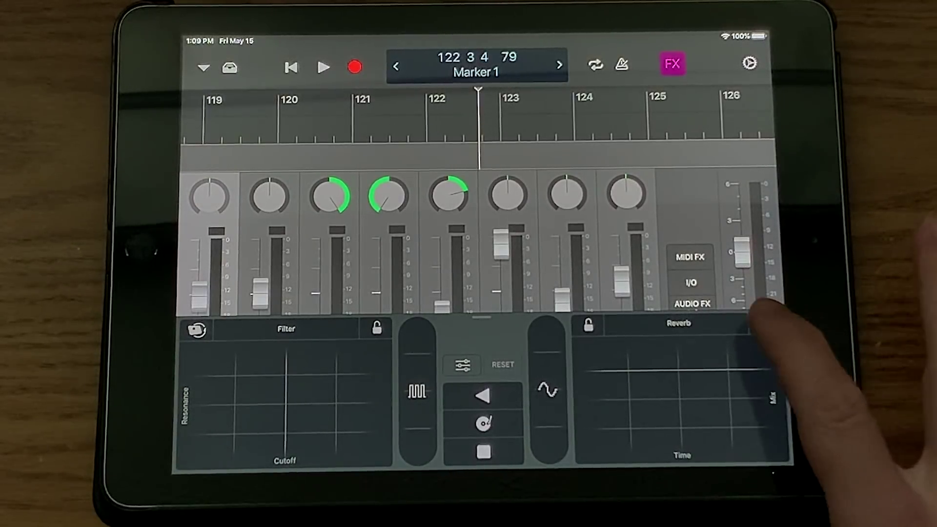
left_click_drag(678, 397, 678, 398)
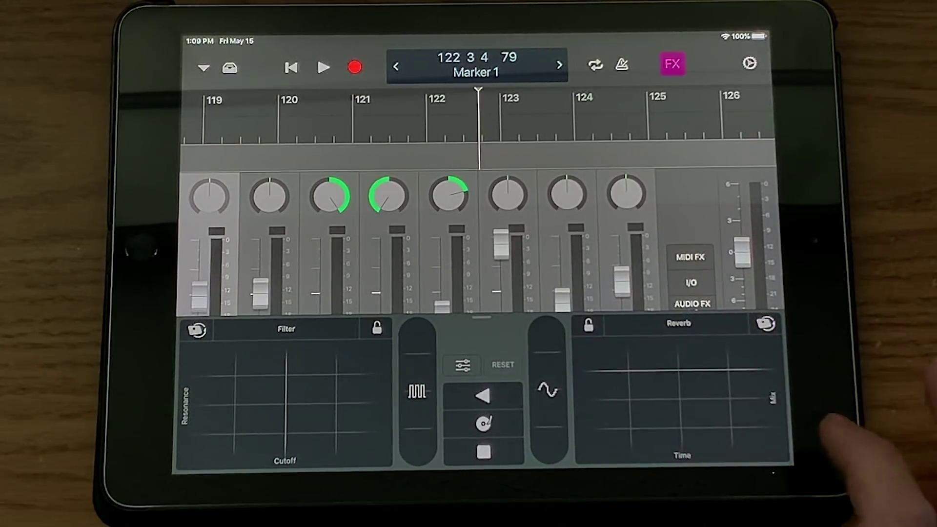
left_click(765, 323)
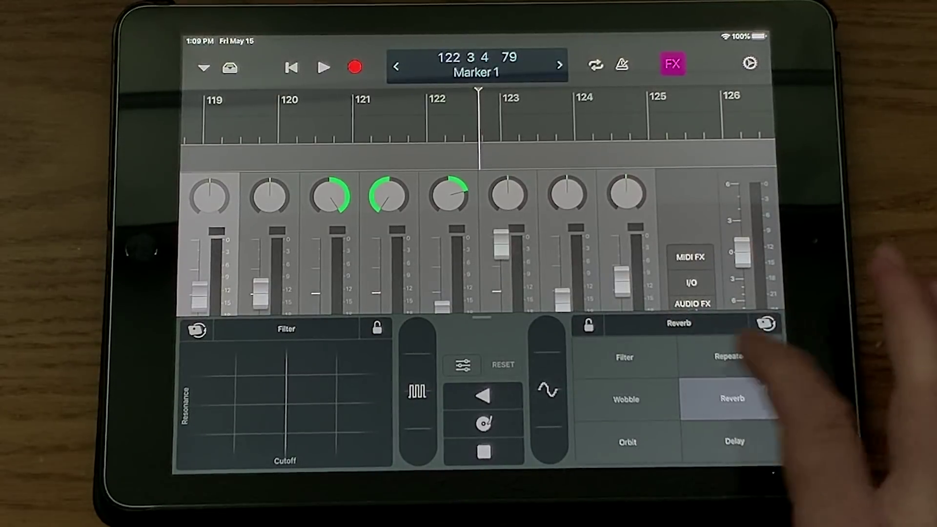
- Replace Reverb with Repeater, swap Repeater and Filter pads, sweep the Filter cutoff down, then bypass it
left_click(717, 356)
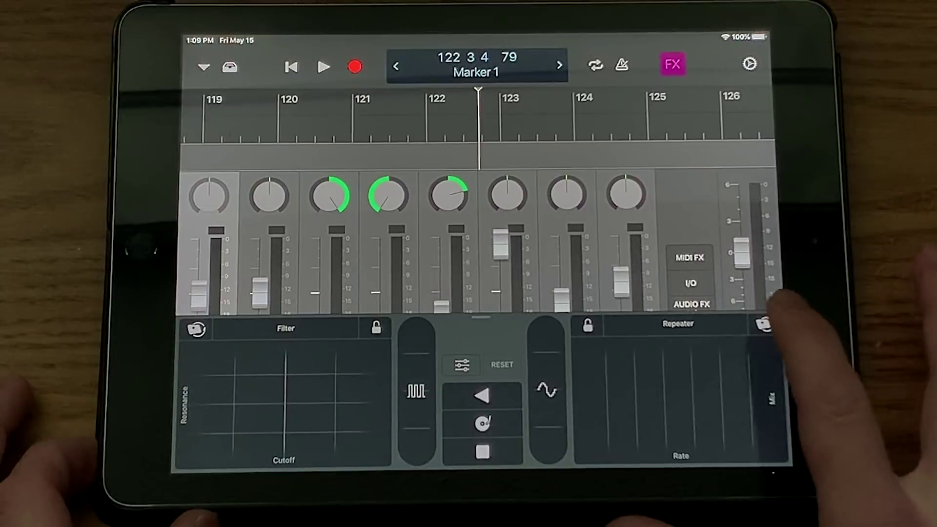
left_click(764, 325)
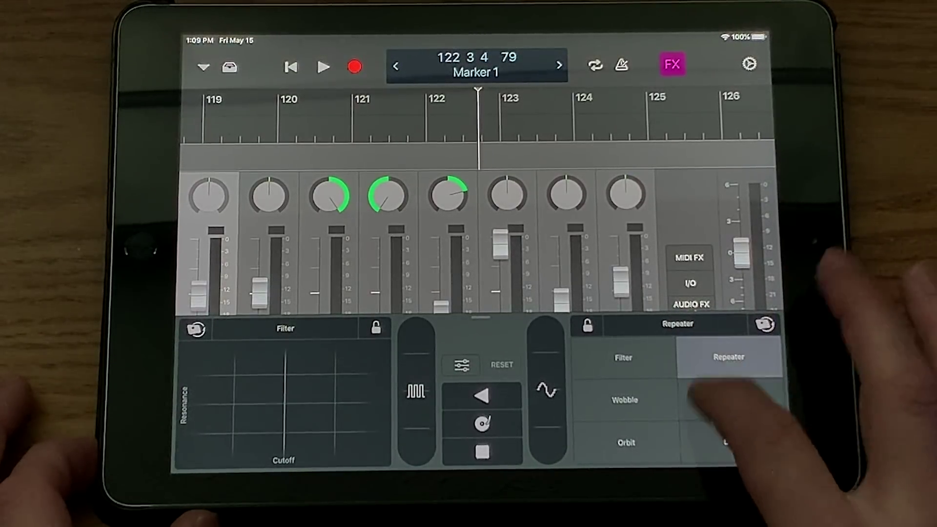
left_click(625, 358)
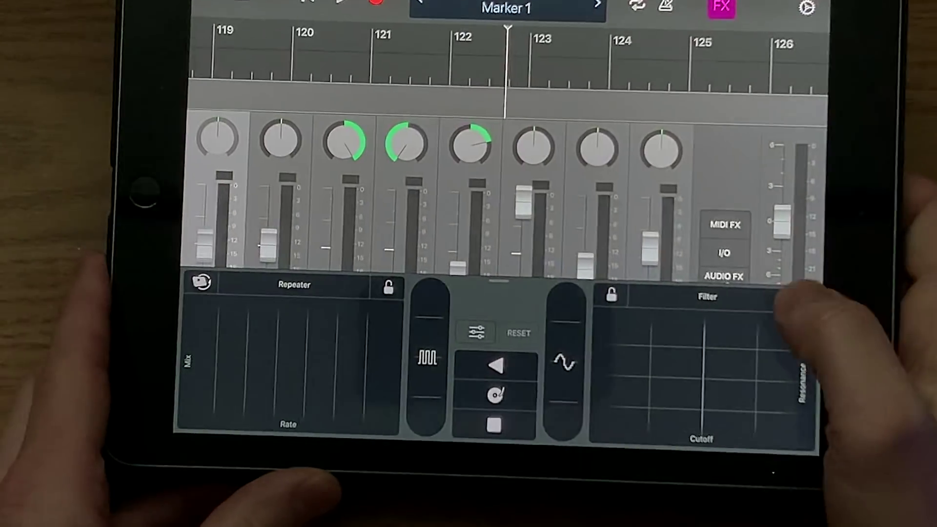
left_click_drag(693, 385, 647, 388)
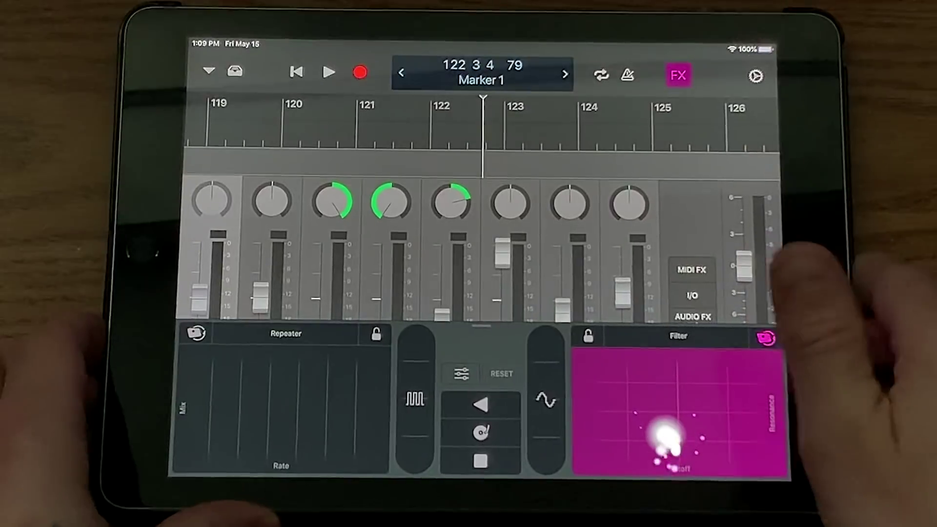
left_click(763, 337)
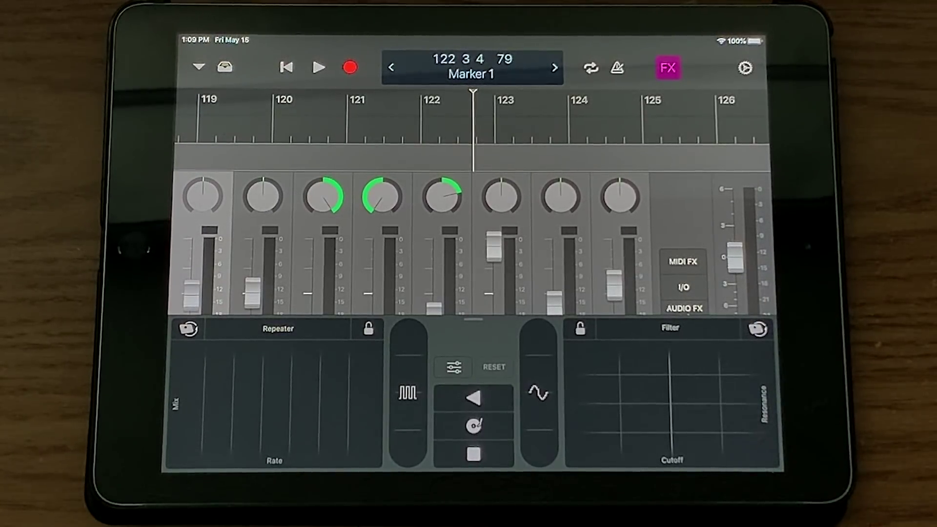
left_click(758, 329)
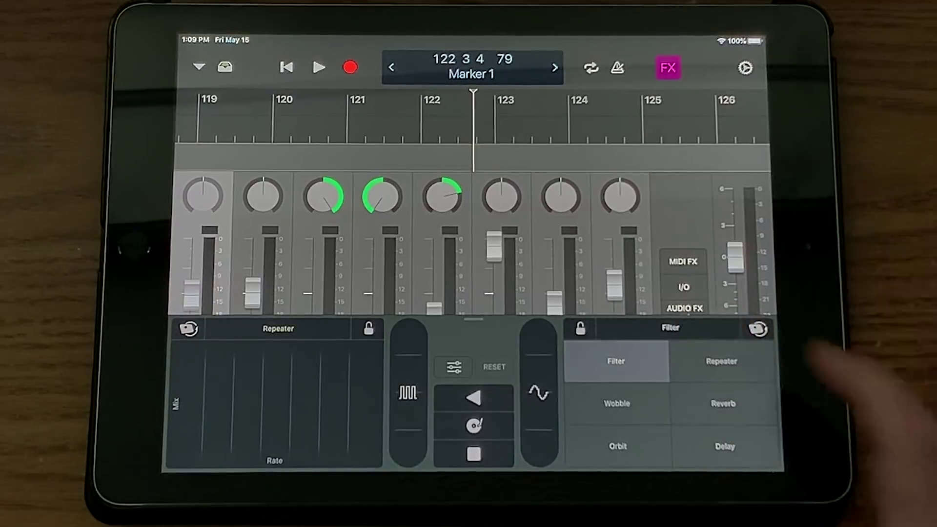
left_click(757, 329)
left_click(189, 329)
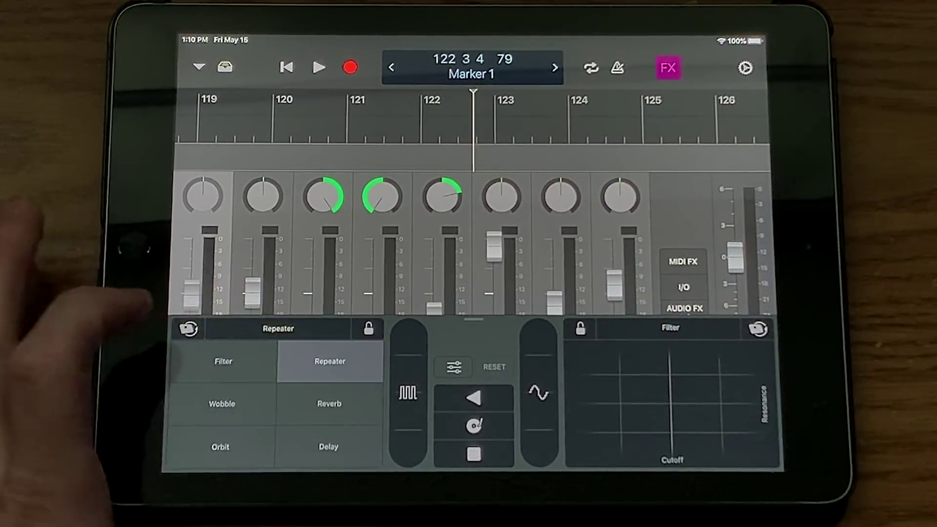
left_click(189, 329)
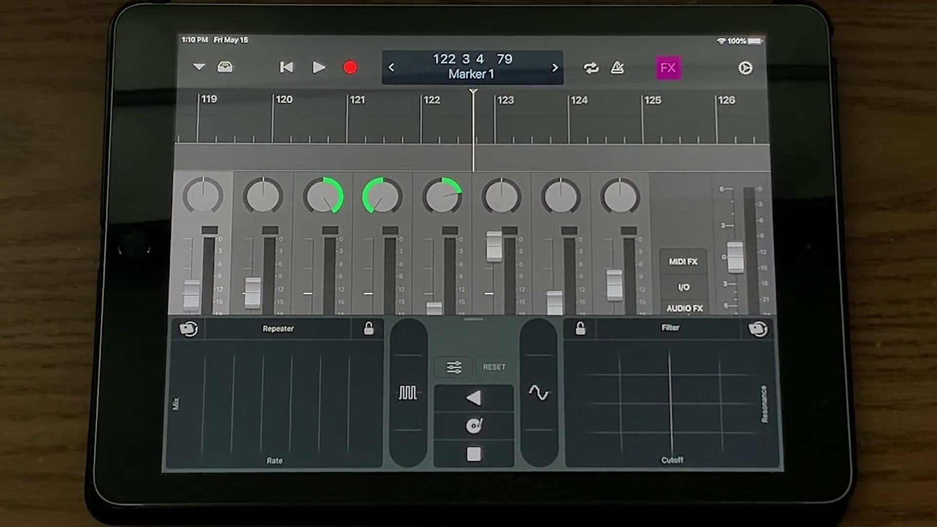